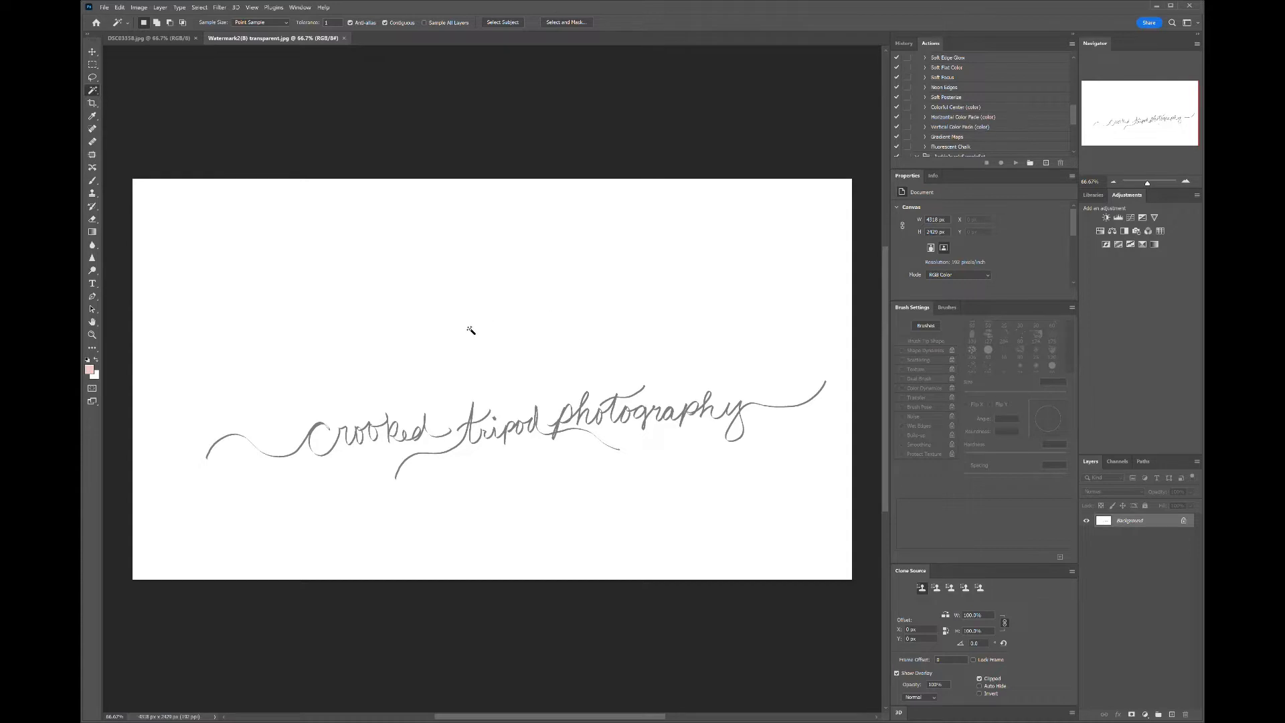
- Select the white background with the Magic Wand, unlock the background layer, and delete the white around the signature
click(452, 312)
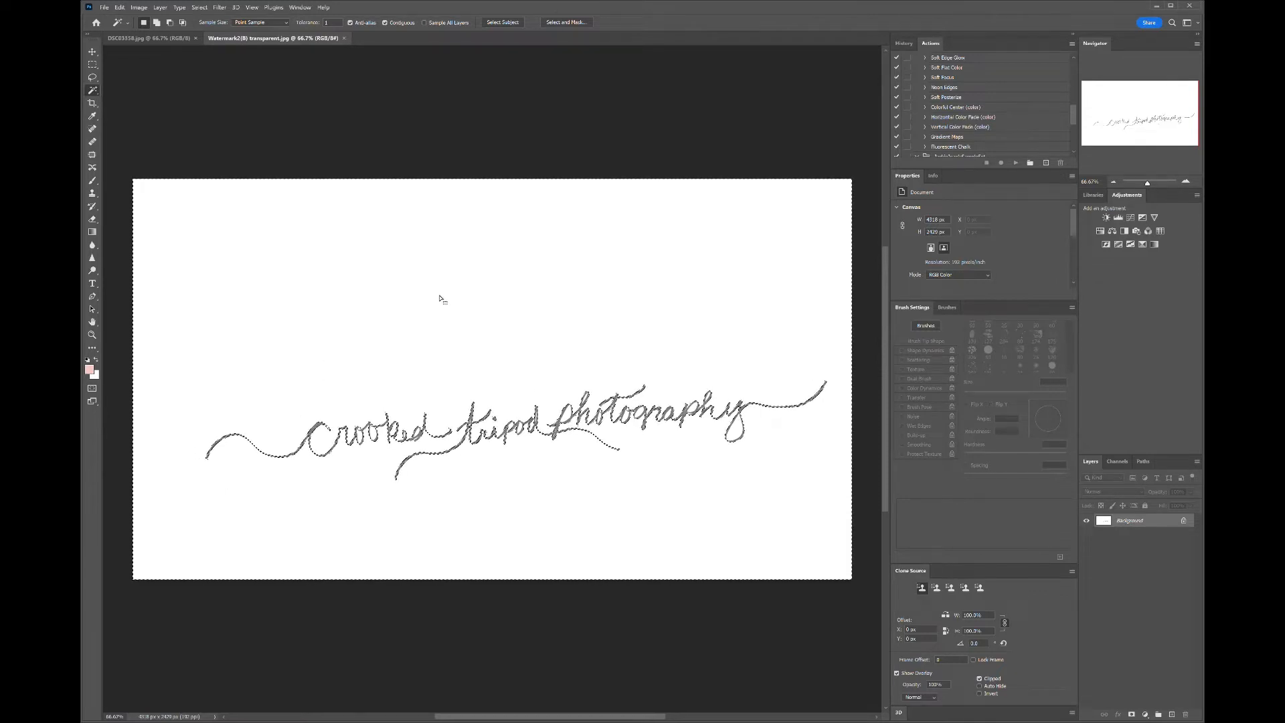
click(1185, 520)
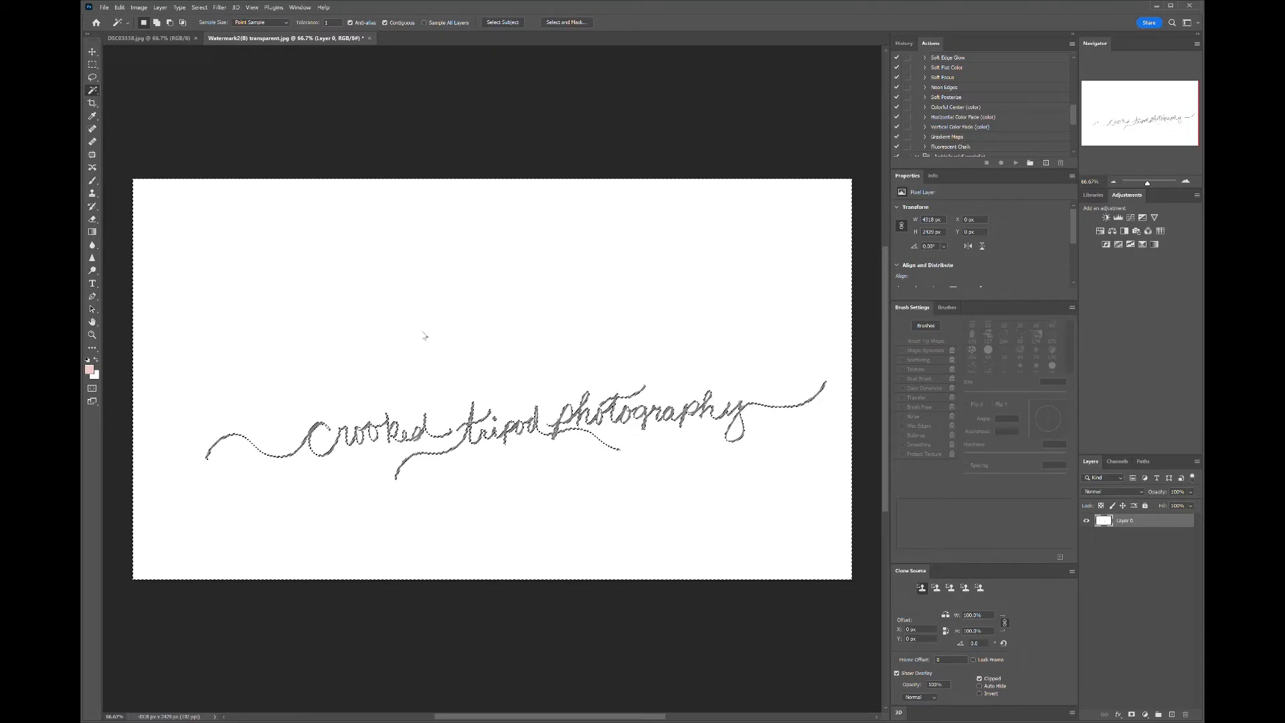
key(Delete)
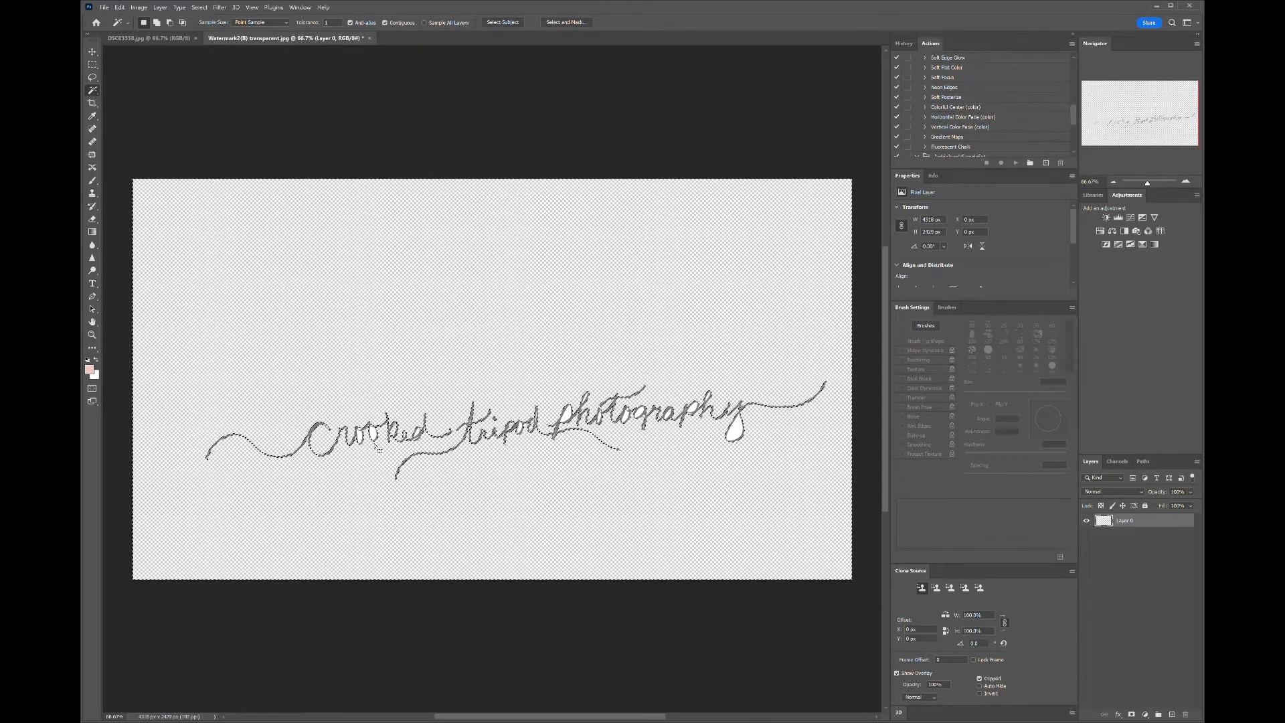
- Delete the white fill enclosed in the loop of the y in photography
scroll(750, 427, up, 10)
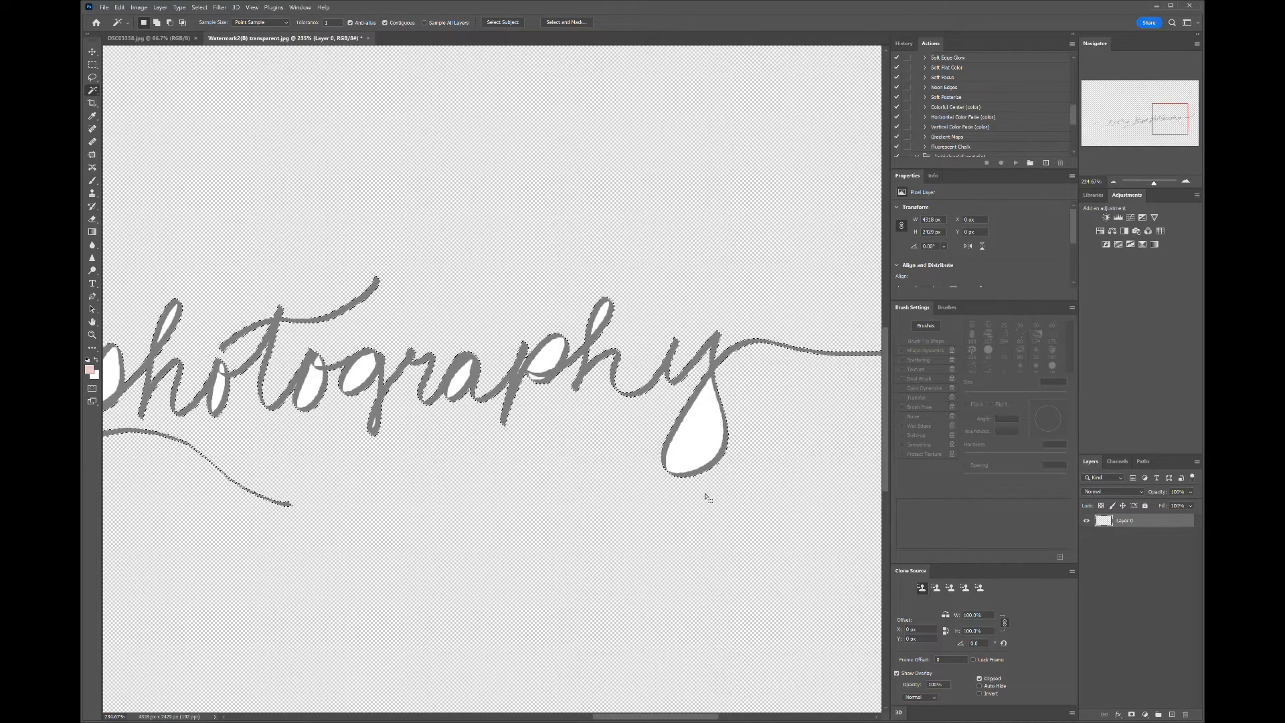
scroll(696, 469, up, 5)
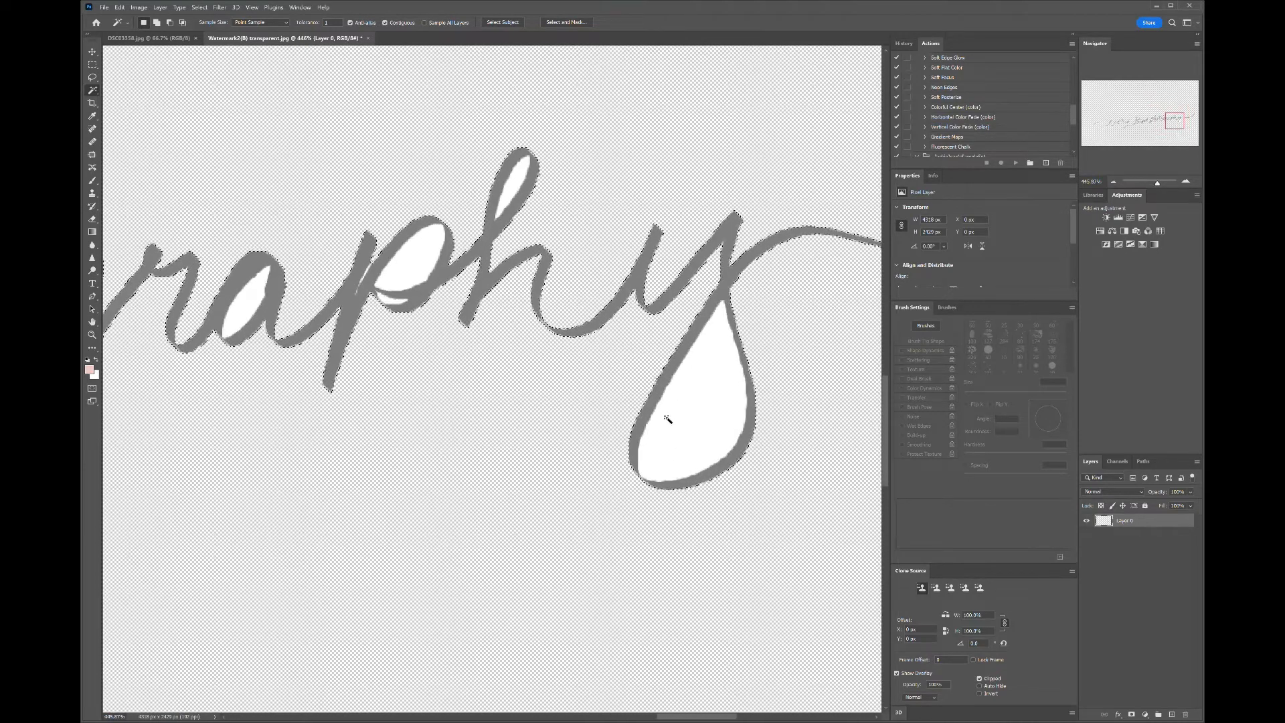
click(712, 416)
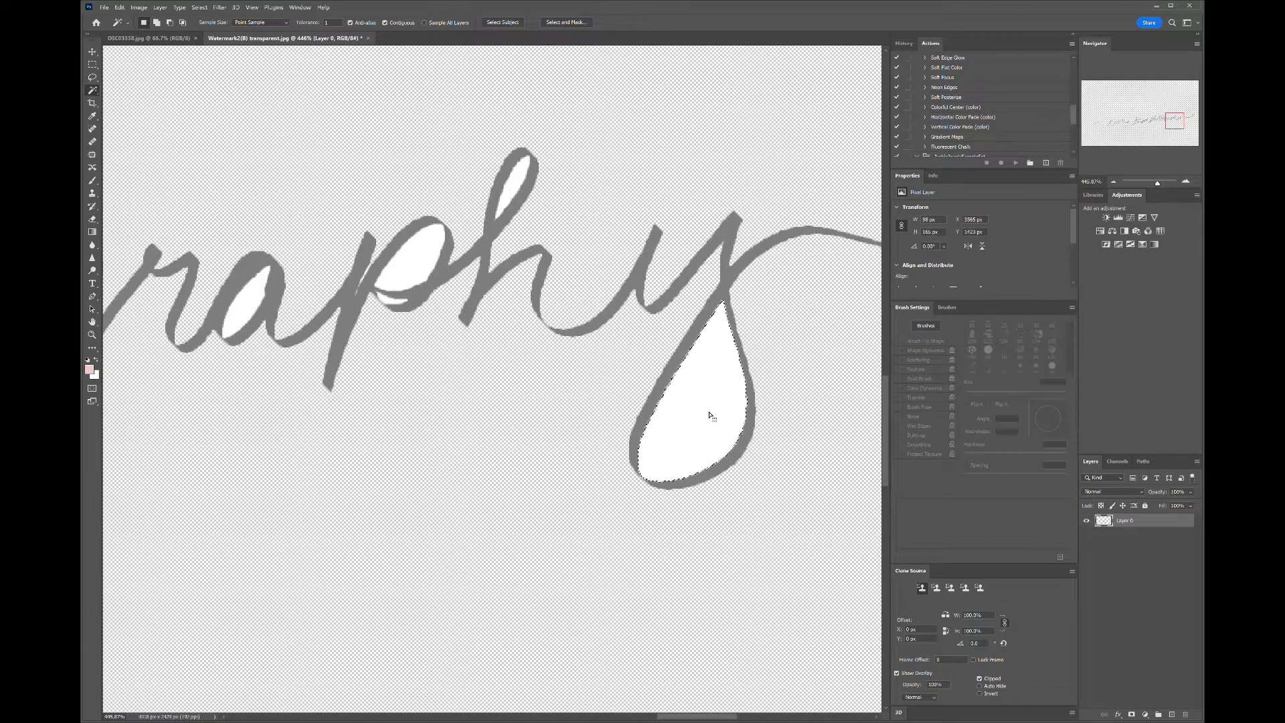
key(Delete)
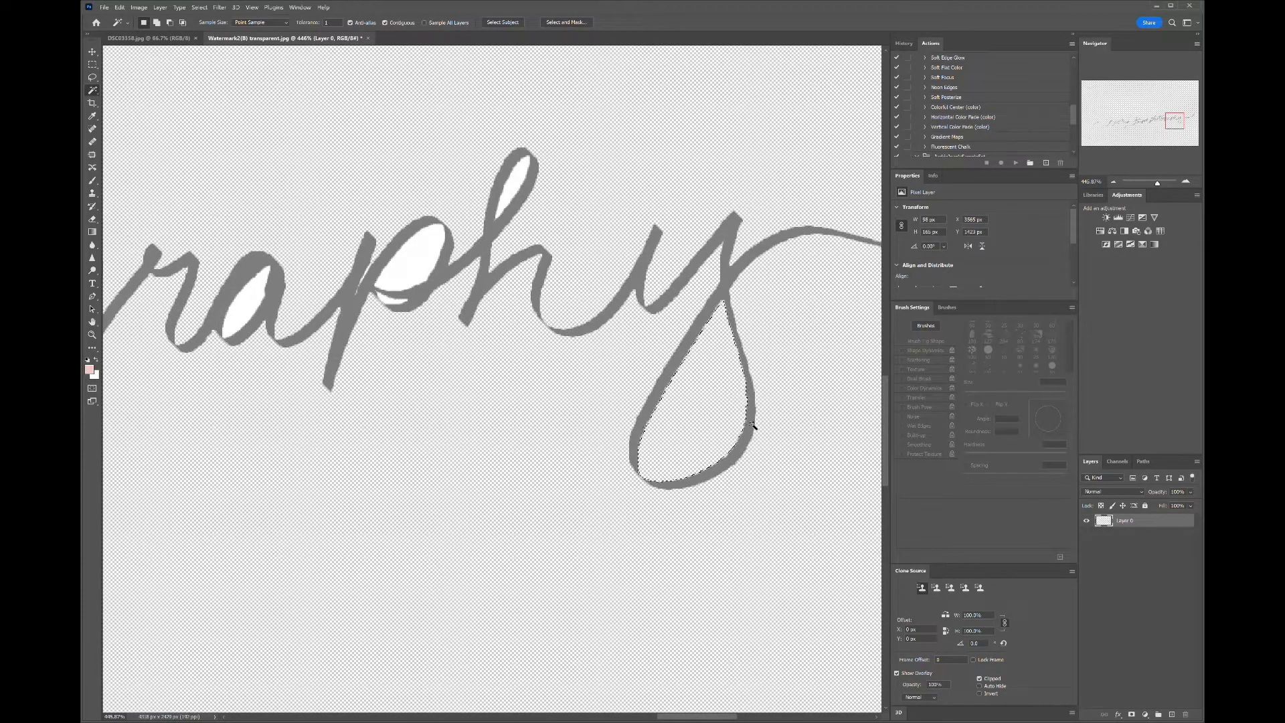
- Delete the white fills enclosed in the bowl of the p and the loop of the h
click(405, 271)
key(Delete)
click(517, 192)
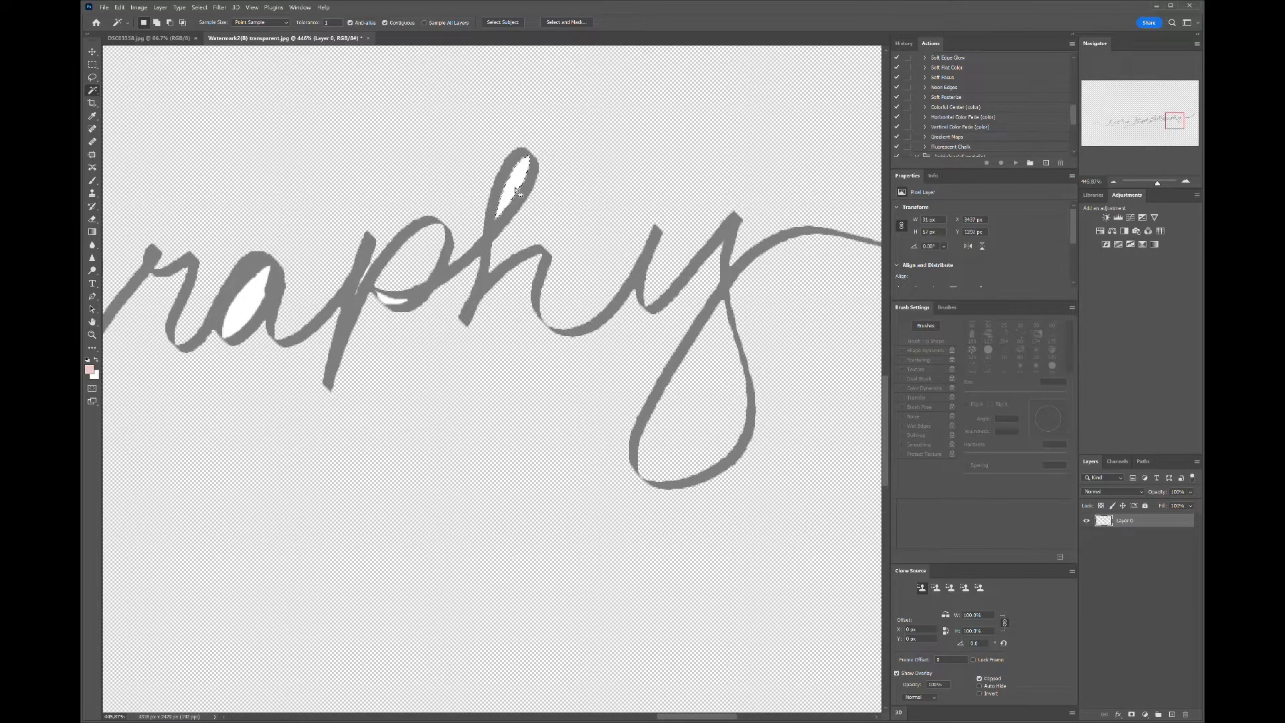
key(Delete)
- Delete the white fill enclosed inside the a of photography
click(393, 303)
scroll(492, 379, left, 5)
scroll(562, 402, up, 8)
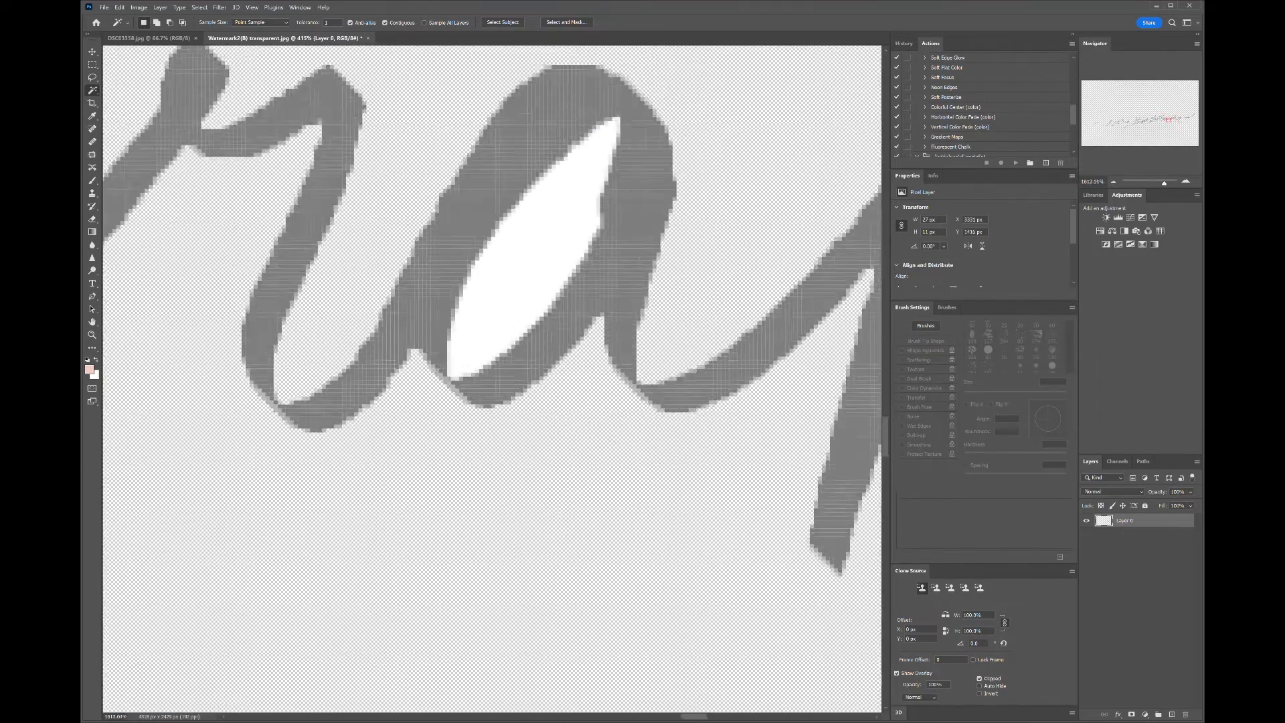
scroll(562, 401, down, 1)
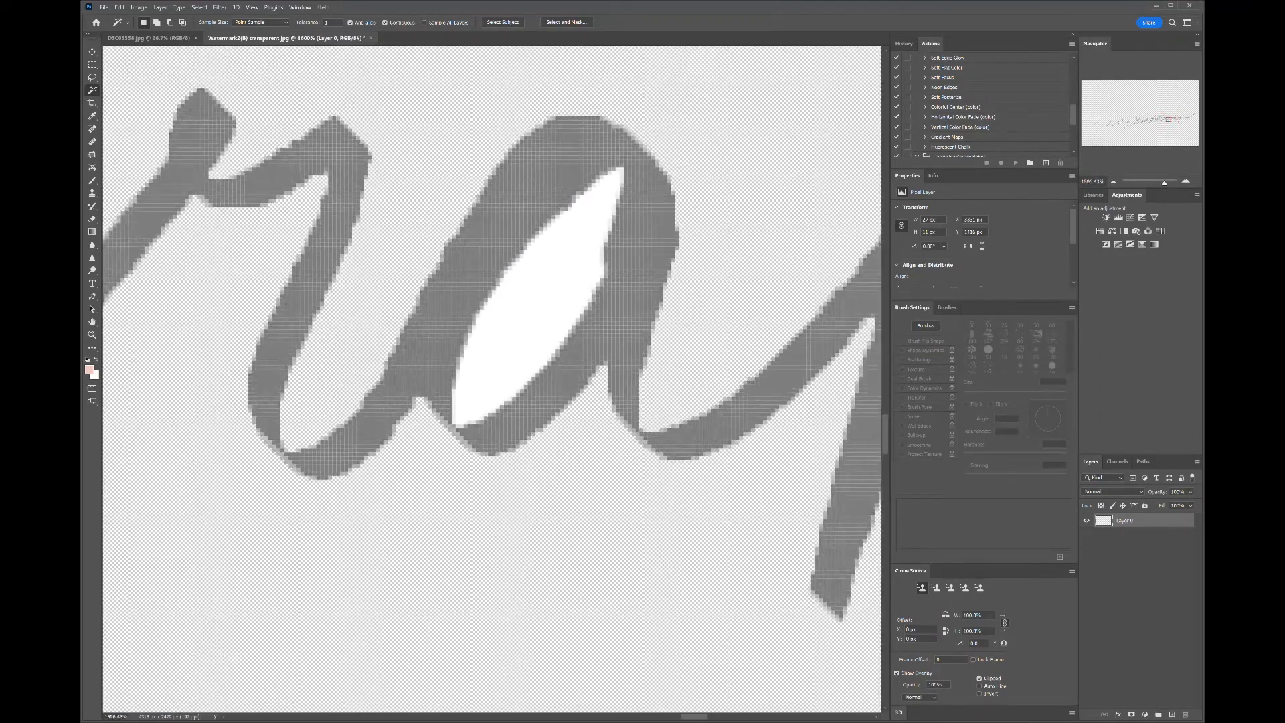
click(535, 316)
key(Delete)
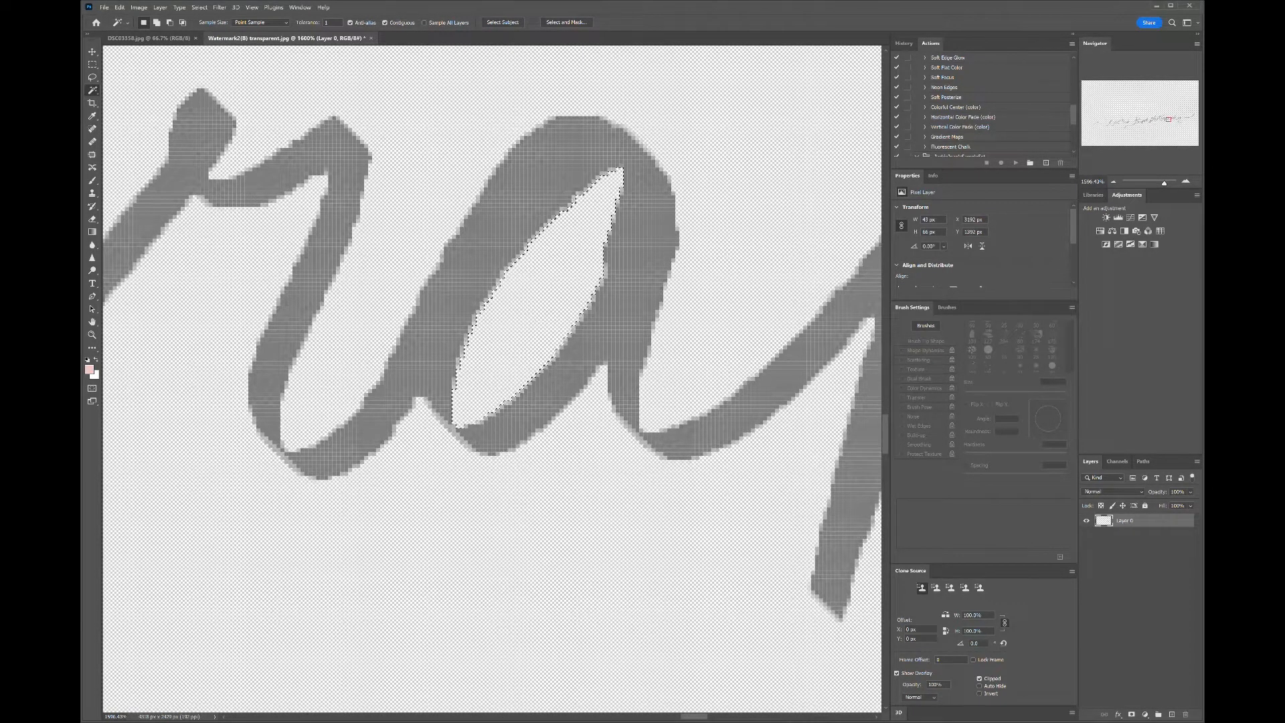
- Delete the white fill enclosed in the bowl of the g
drag(536, 316, 935, 370)
drag(535, 368, 758, 359)
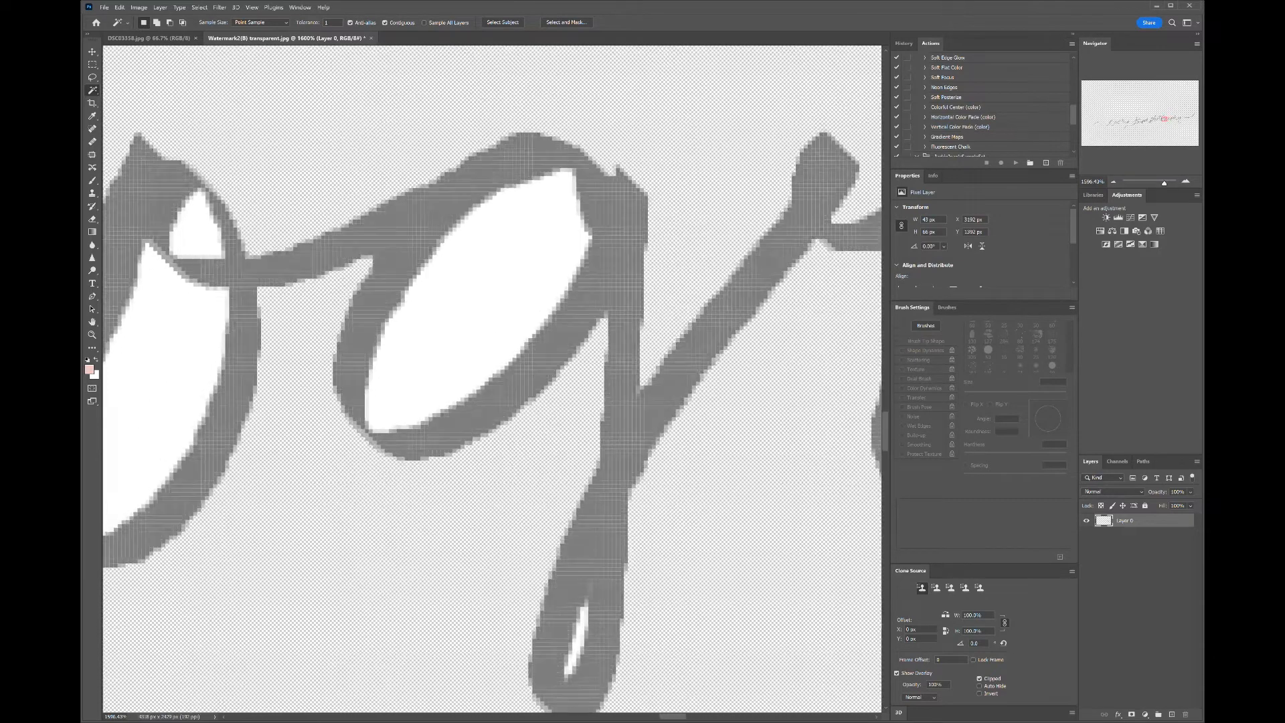
click(520, 266)
key(Delete)
- Delete two more enclosed white areas inside the neighbouring letters' loops
drag(581, 659, 591, 467)
scroll(595, 469, up, 4)
scroll(602, 401, up, 2)
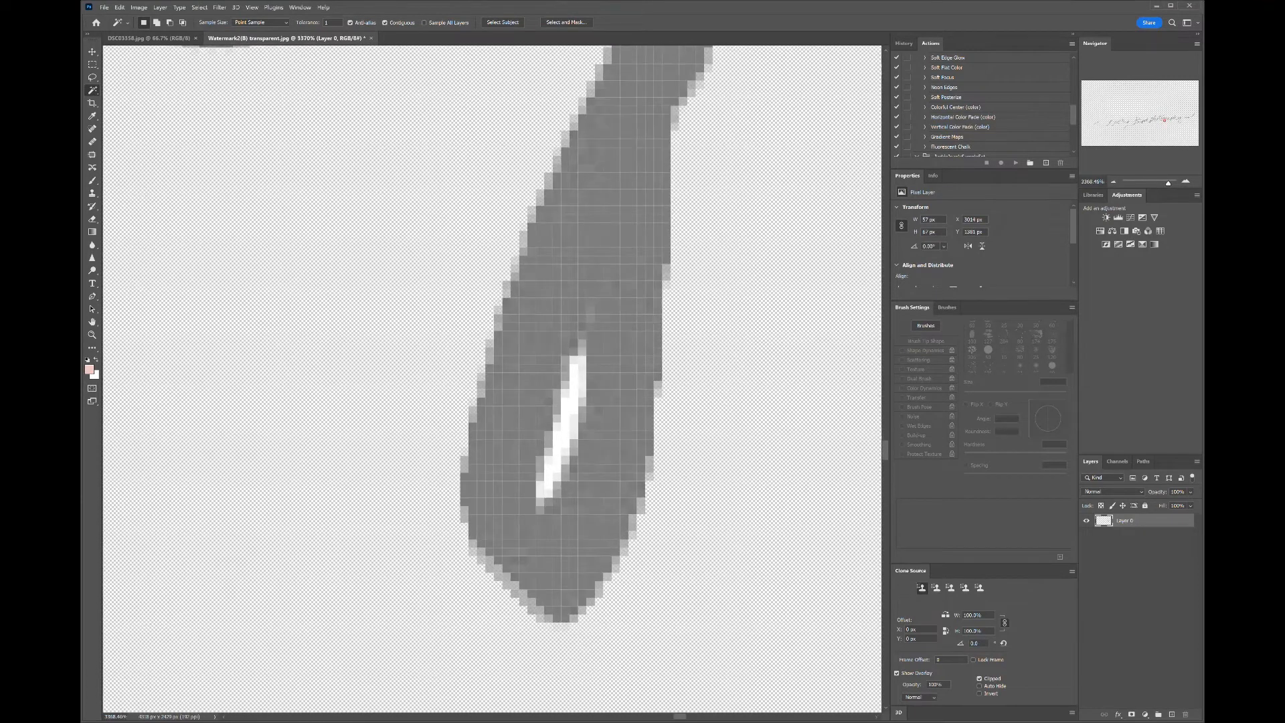
click(566, 443)
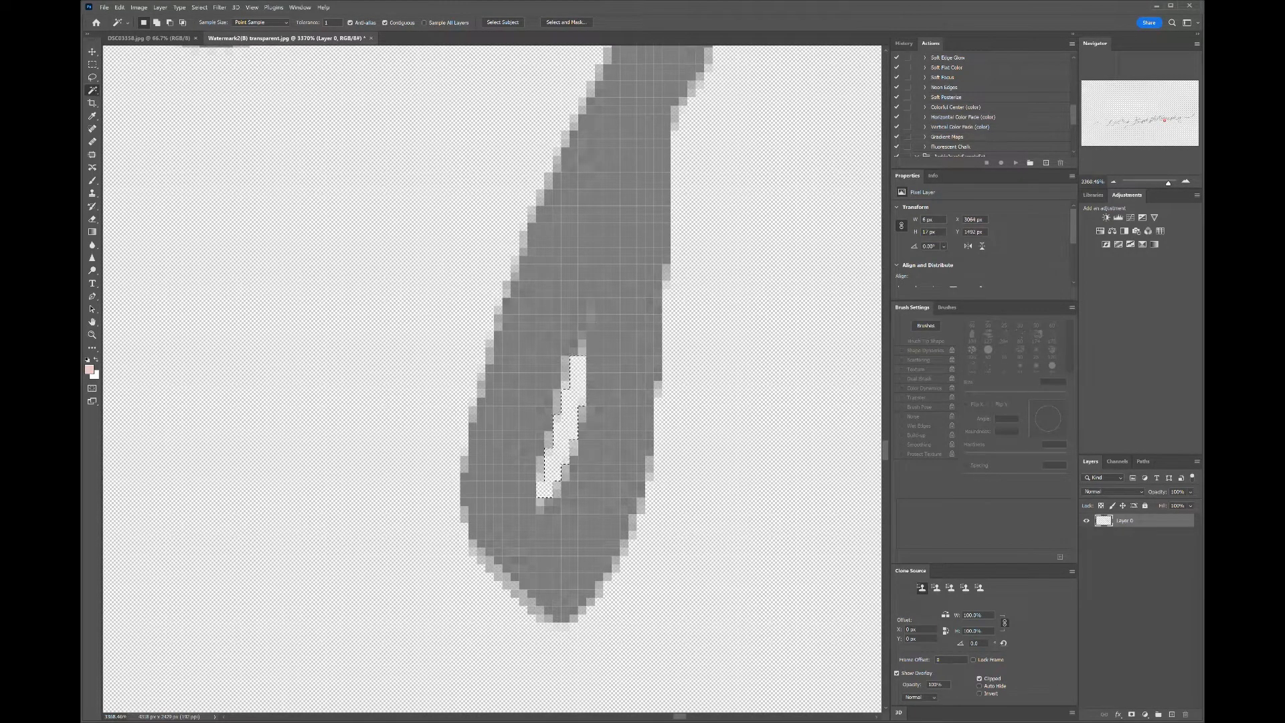
scroll(566, 443, down, 3)
drag(374, 268, 798, 620)
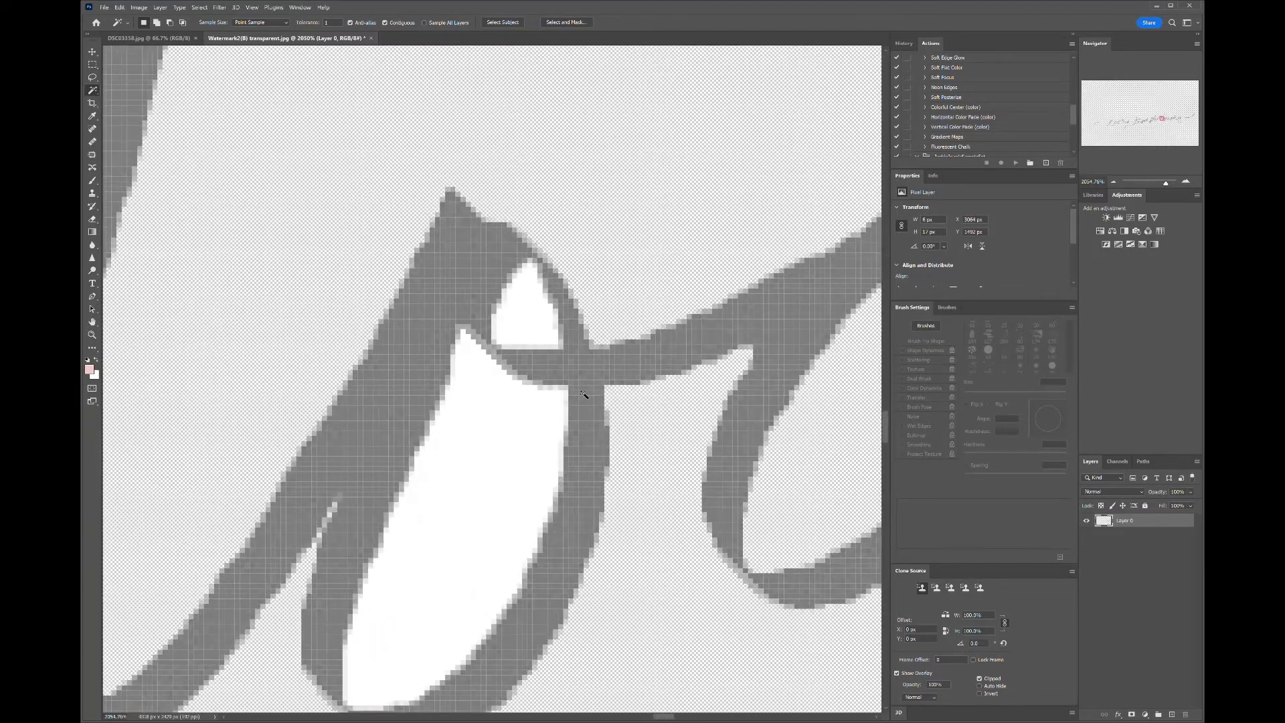
click(529, 323)
key(Delete)
click(482, 496)
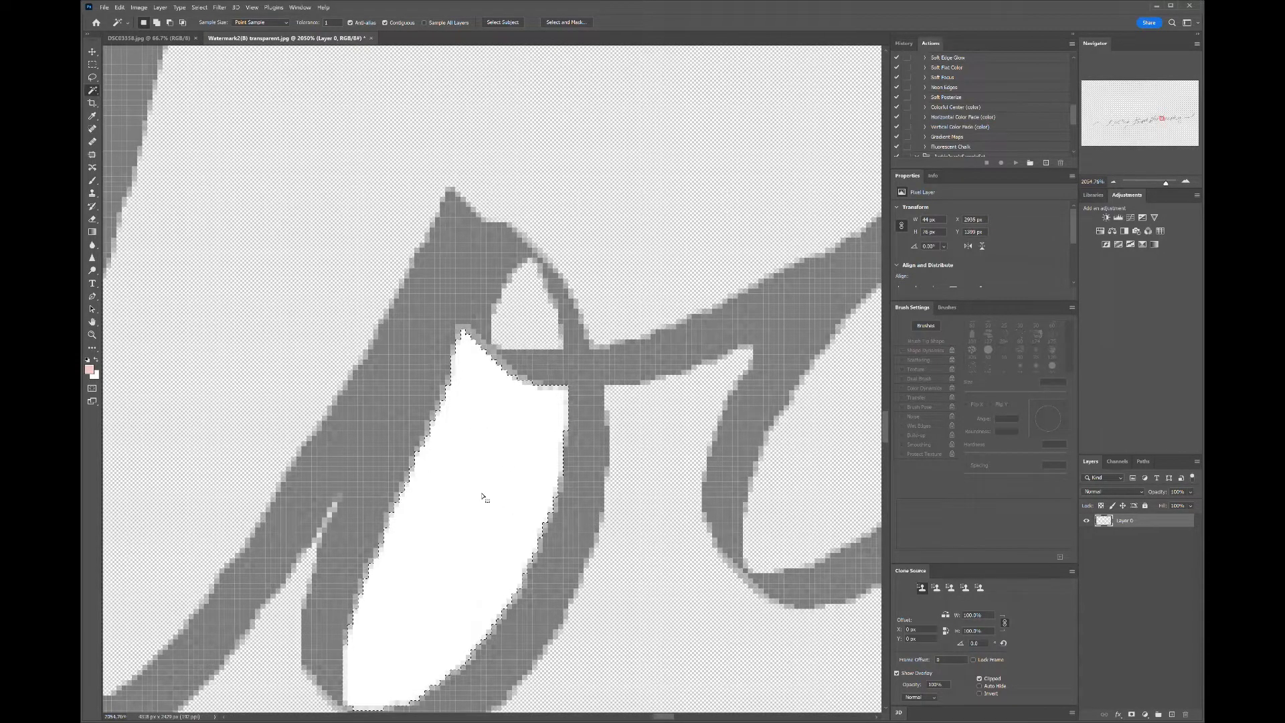
key(Delete)
- Select and delete the tiny white pixel gaps inside a narrow letter stroke
drag(651, 496, 790, 330)
drag(265, 242, 530, 415)
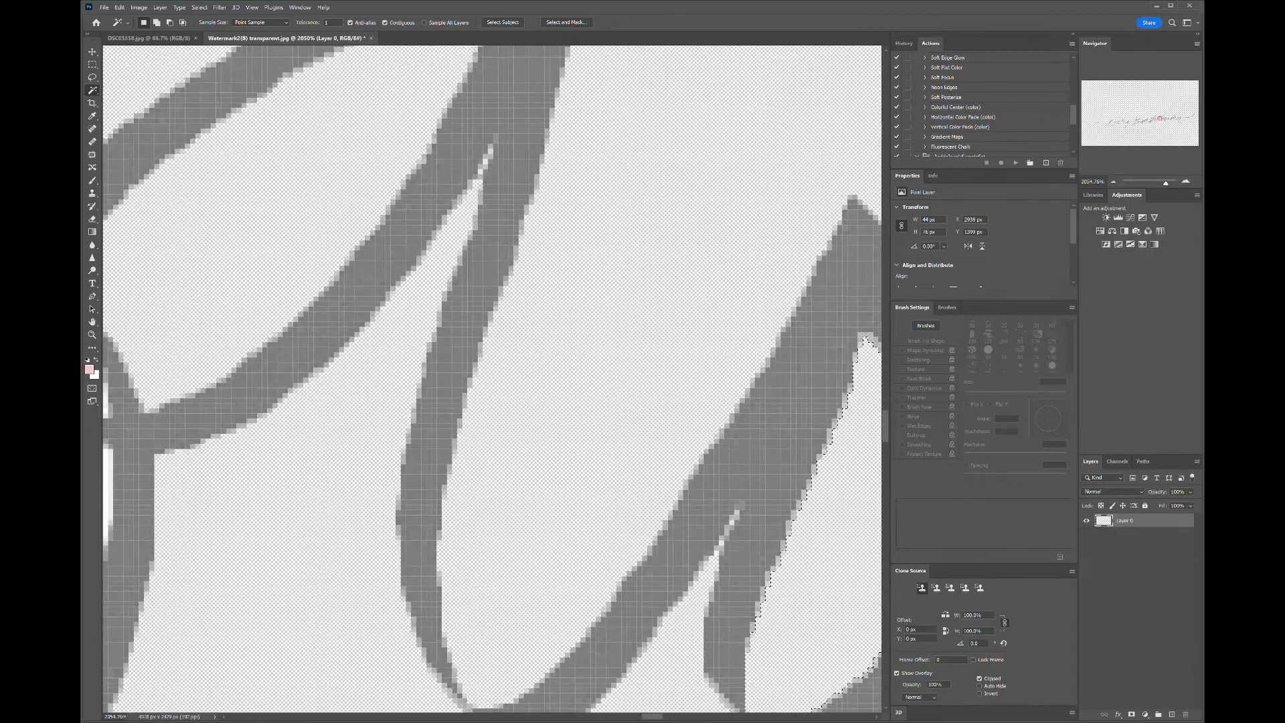
scroll(482, 301, up, 3)
drag(435, 402, 534, 589)
scroll(533, 589, down, 2)
scroll(492, 378, down, 5)
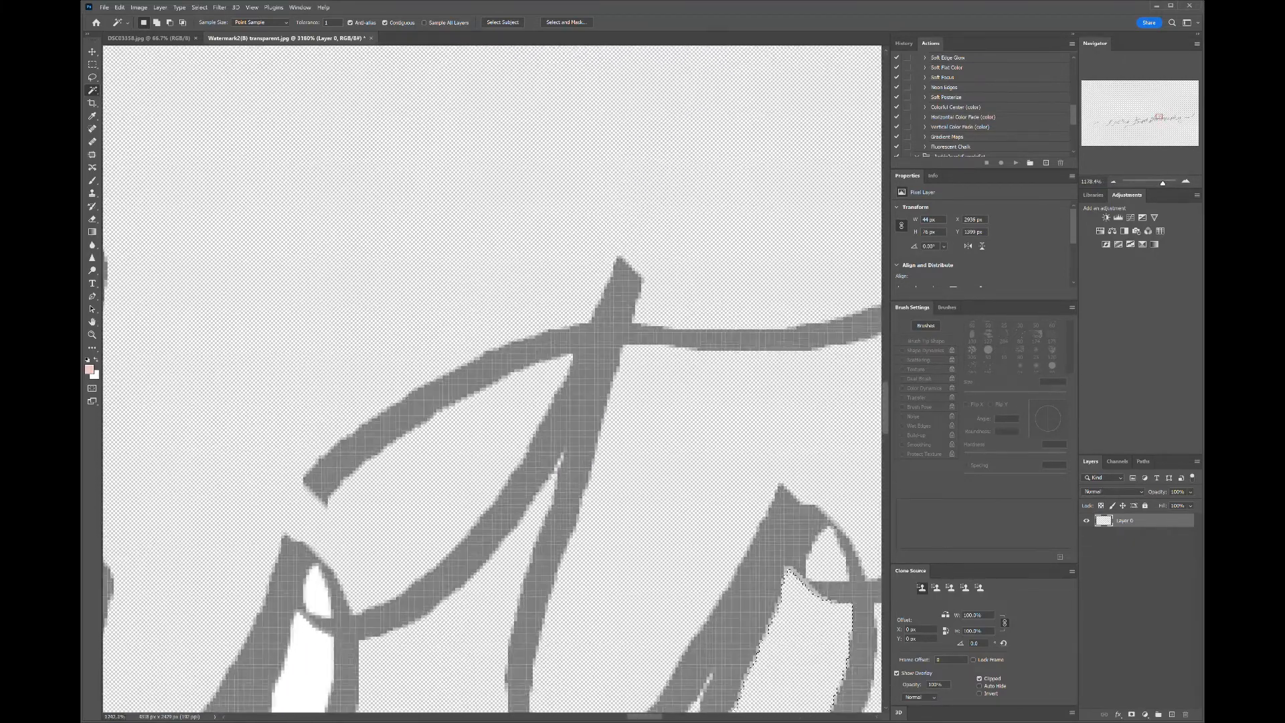
scroll(606, 311, up, 8)
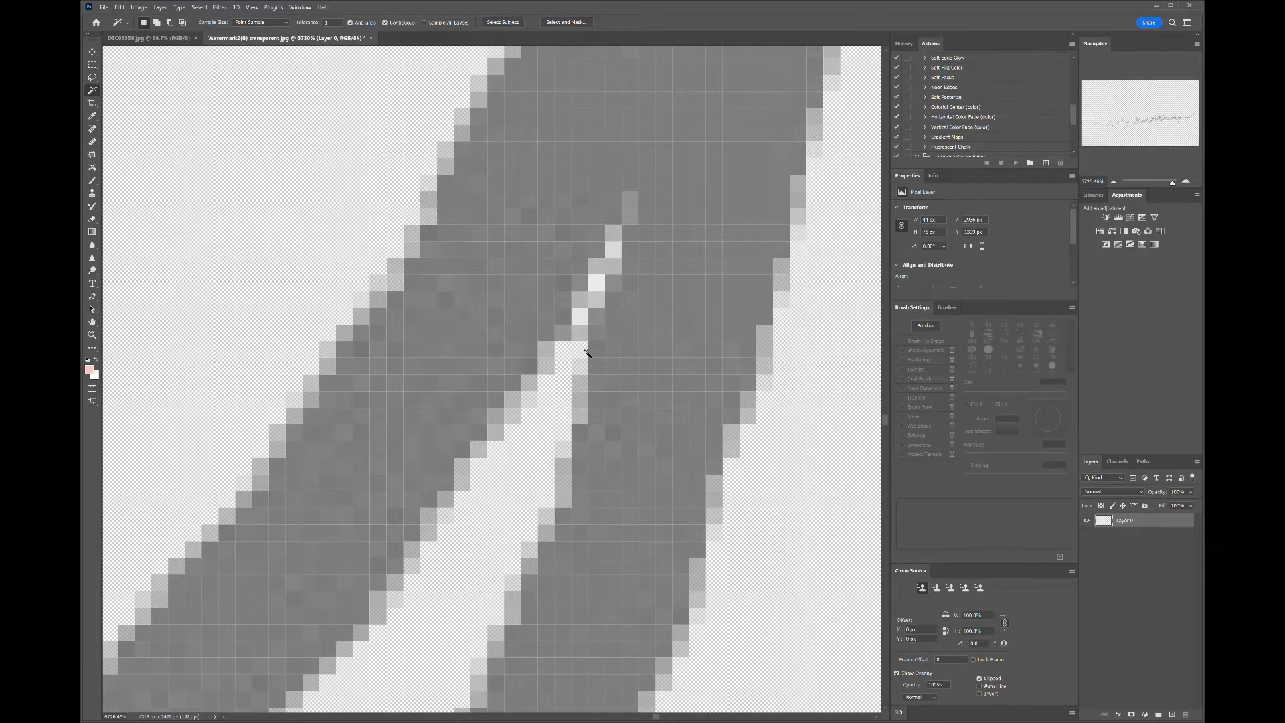
click(581, 322)
drag(581, 323, 606, 284)
key(Delete)
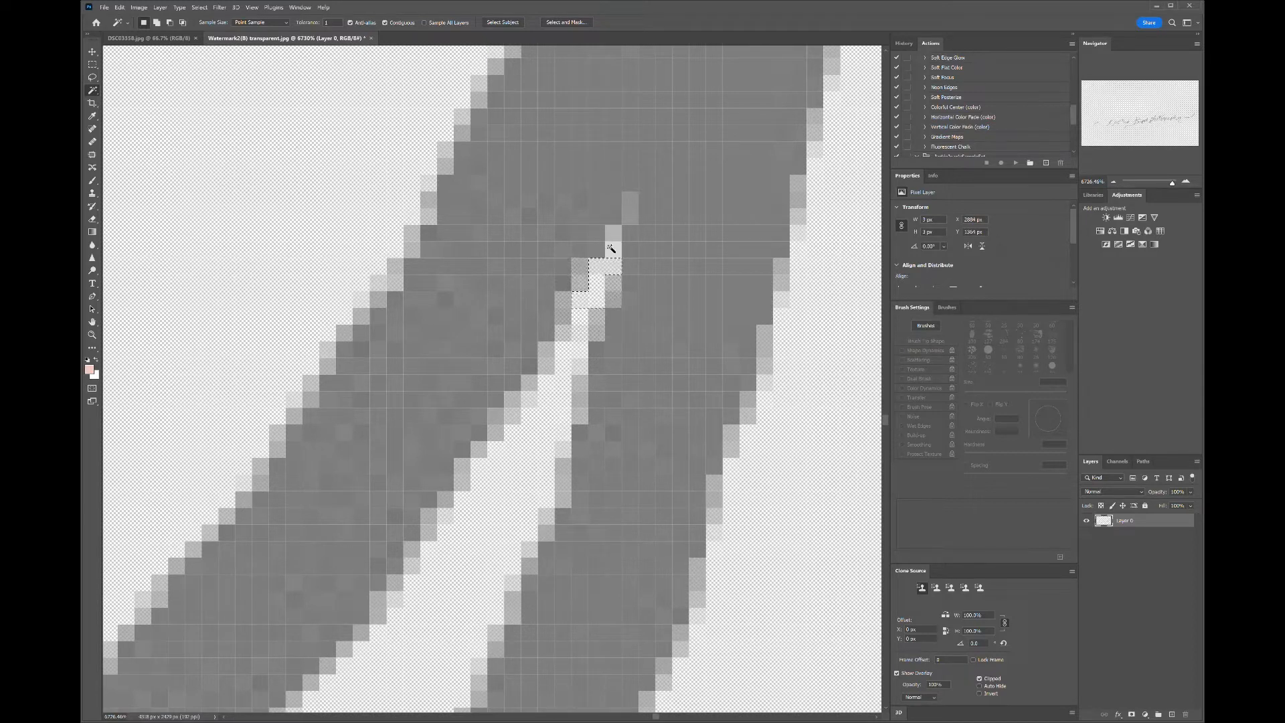
key(Delete)
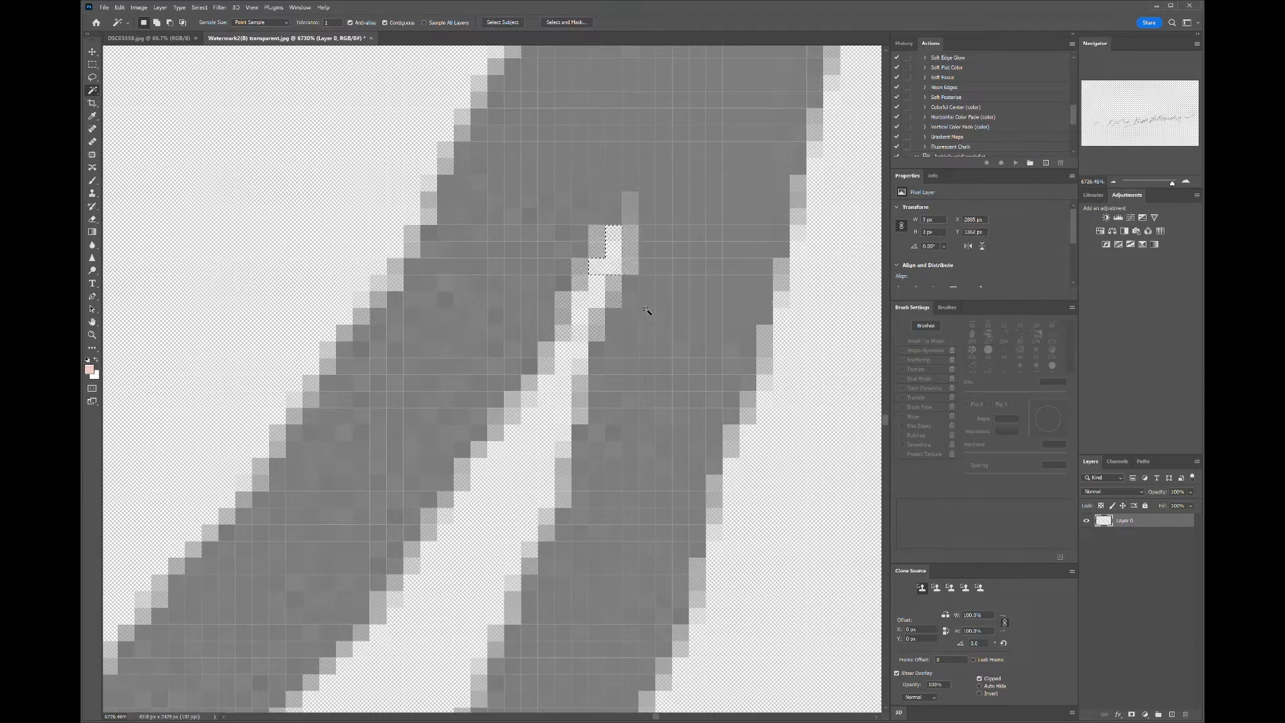
- Delete the selected white area inside the small upper letter loop
scroll(710, 355, down, 3)
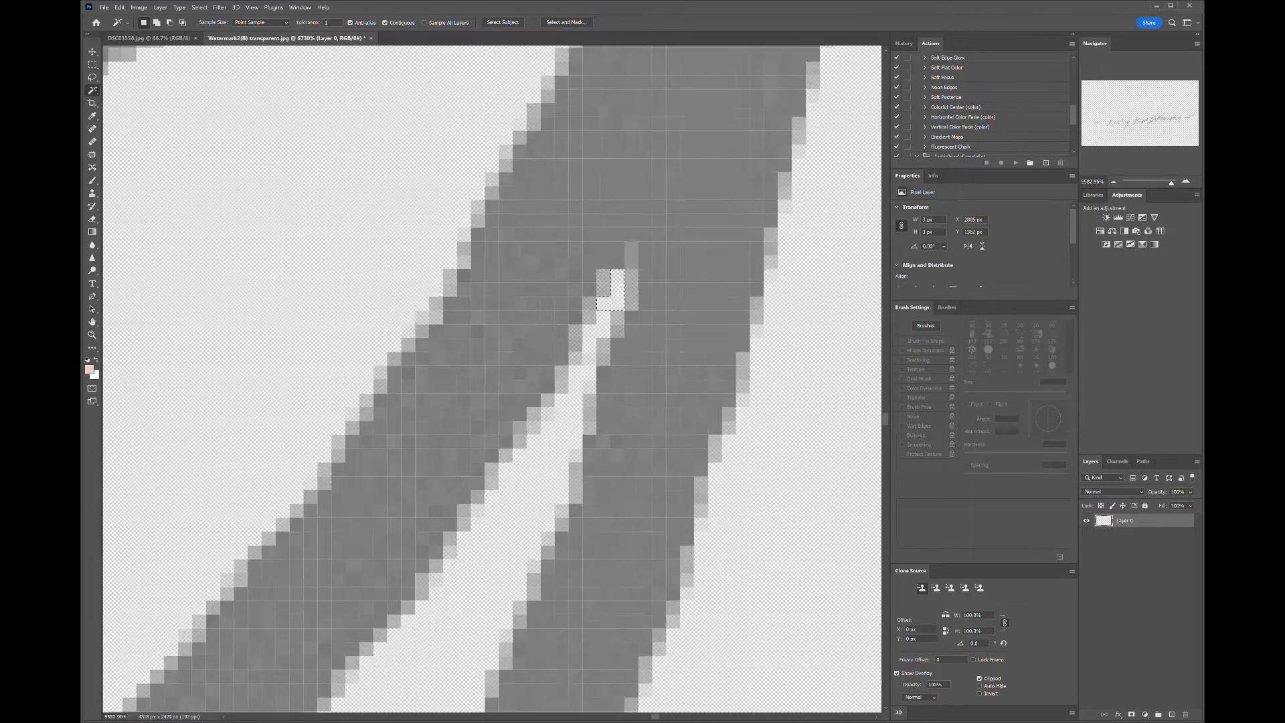
scroll(822, 248, down, 4)
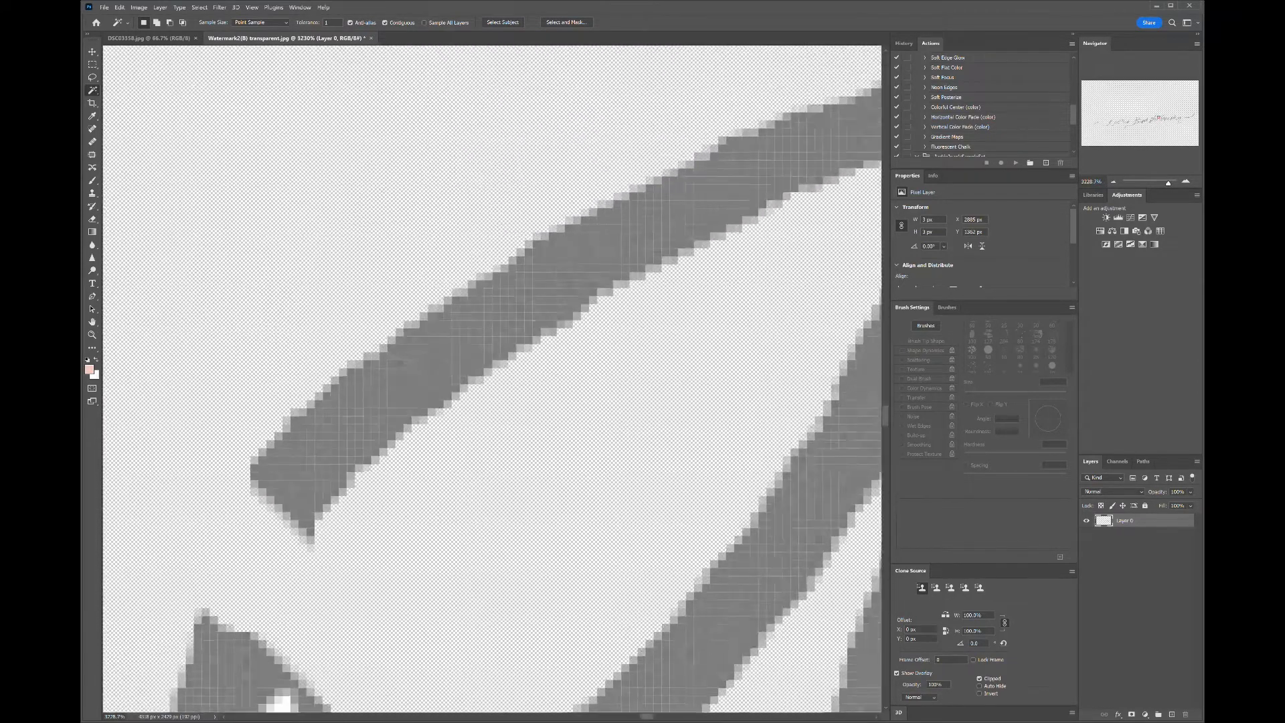
scroll(523, 365, up, 4)
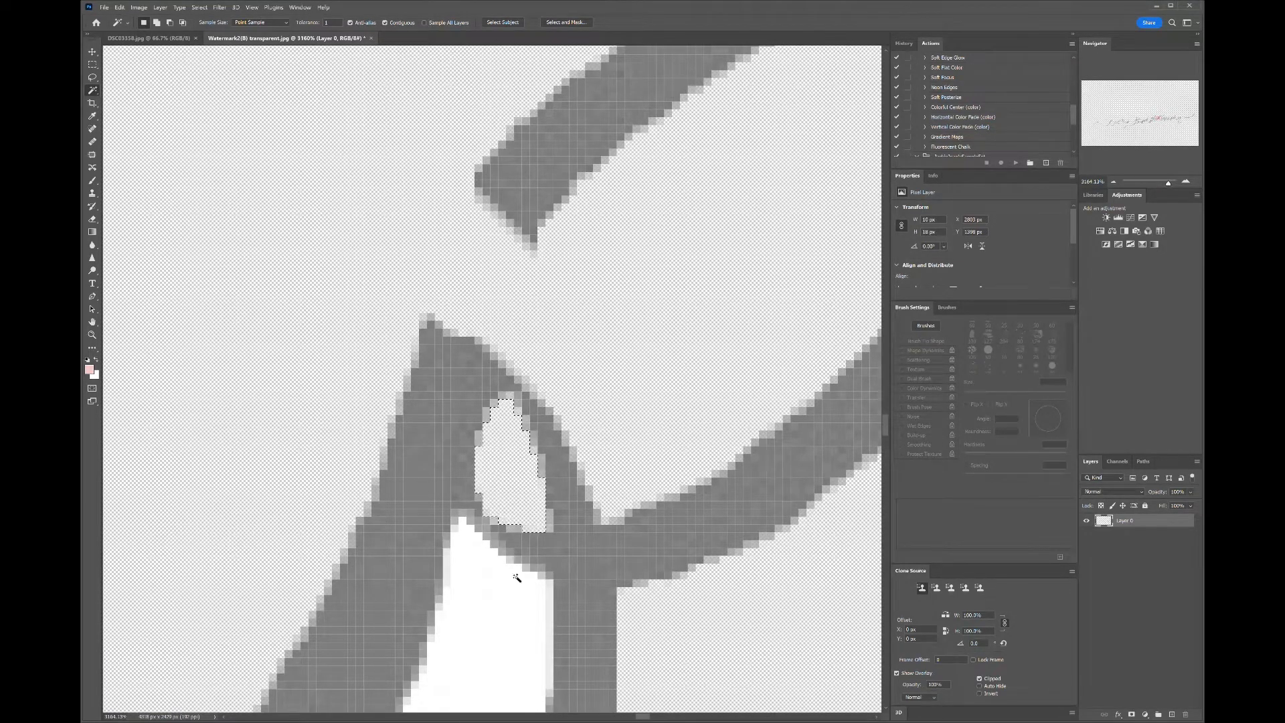
key(Delete)
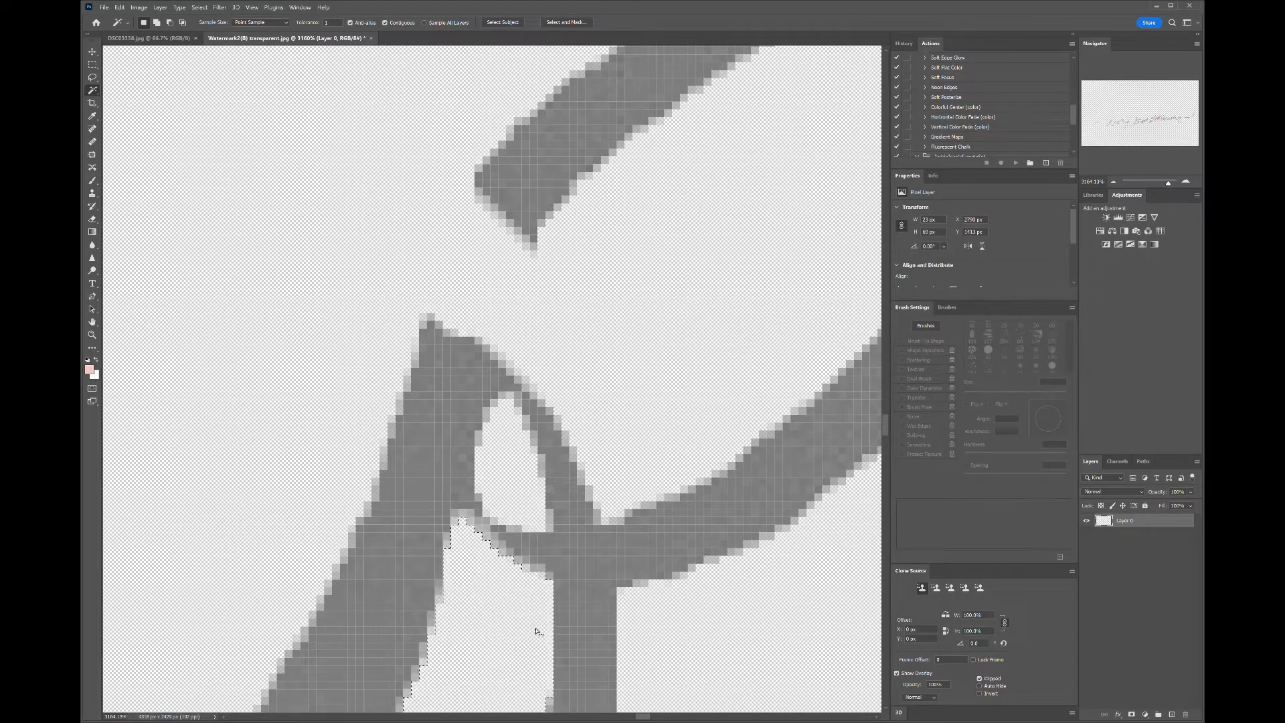
- Delete the thin white sliver enclosed in a narrow letter loop
scroll(588, 609, down, 1)
scroll(492, 378, down, 2)
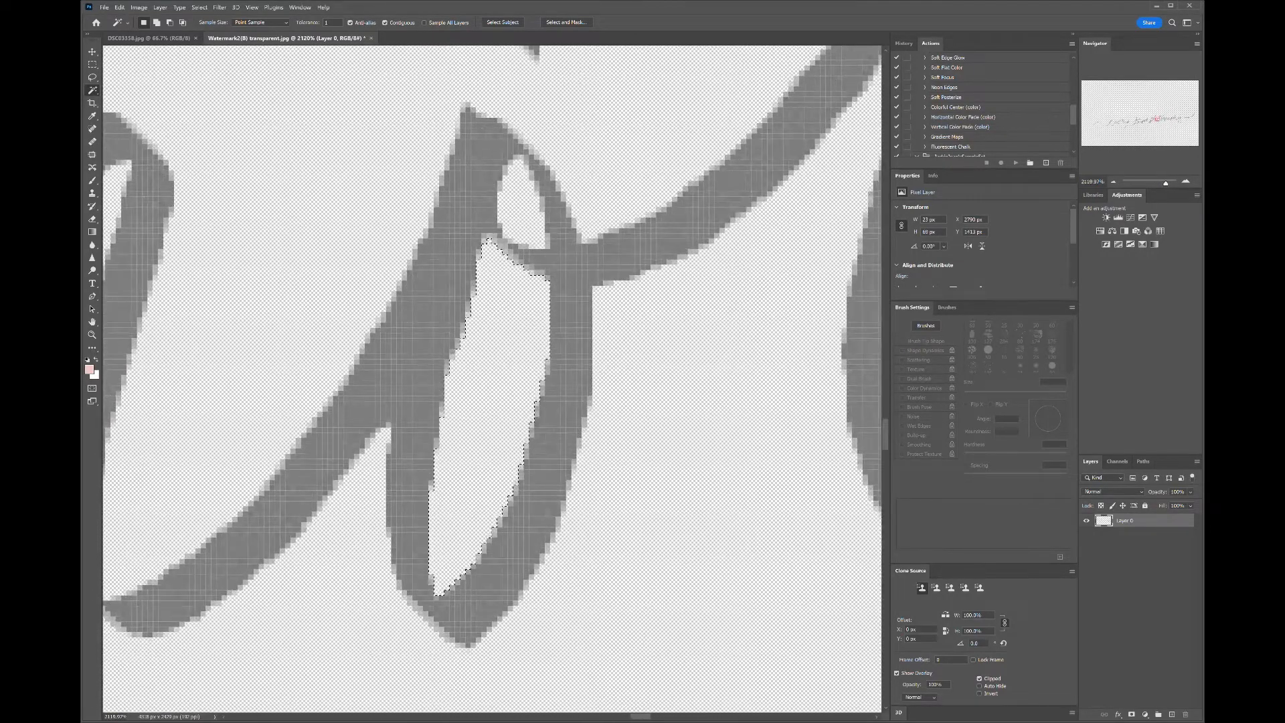
mouse_move(321, 334)
mouse_down()
mouse_move(448, 368)
mouse_move(696, 402)
mouse_move(851, 528)
mouse_up()
drag(530, 94, 498, 436)
scroll(499, 435, up, 4)
scroll(495, 401, down, 1)
scroll(499, 435, down, 1)
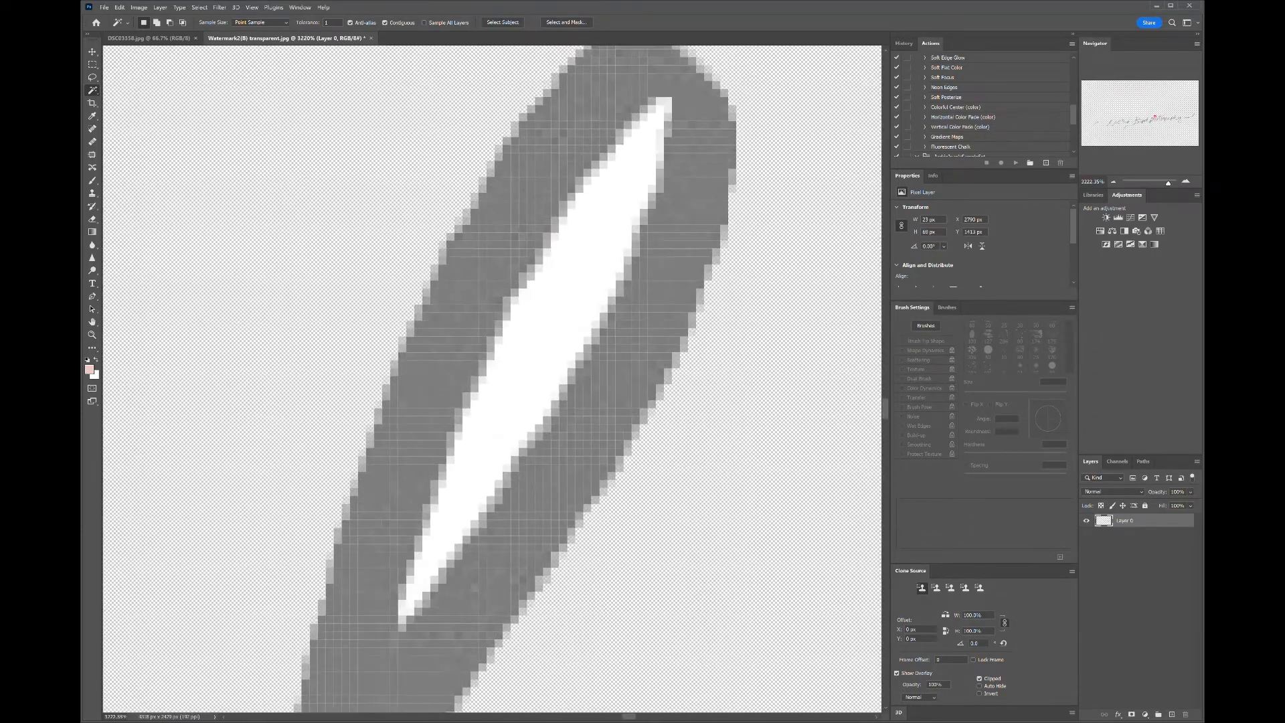
click(542, 349)
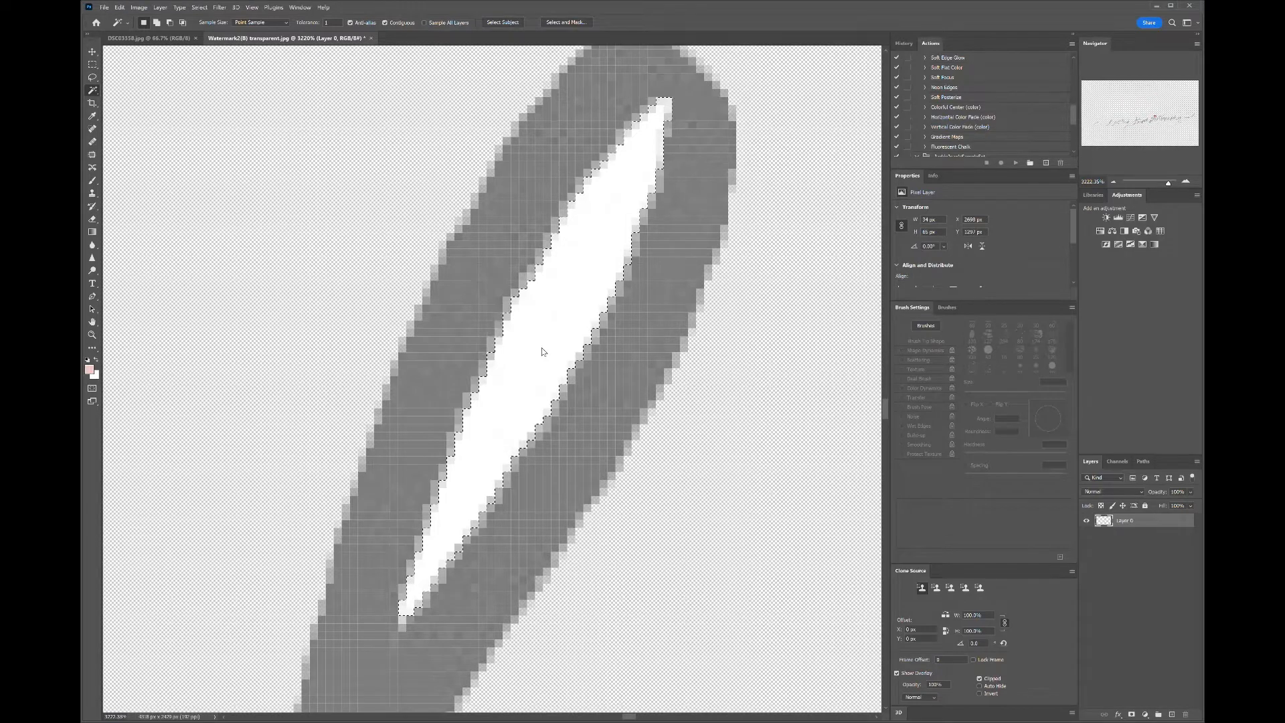
key(Delete)
- Delete the large white fill inside the bowl of the p in photography
scroll(565, 321, down, 10)
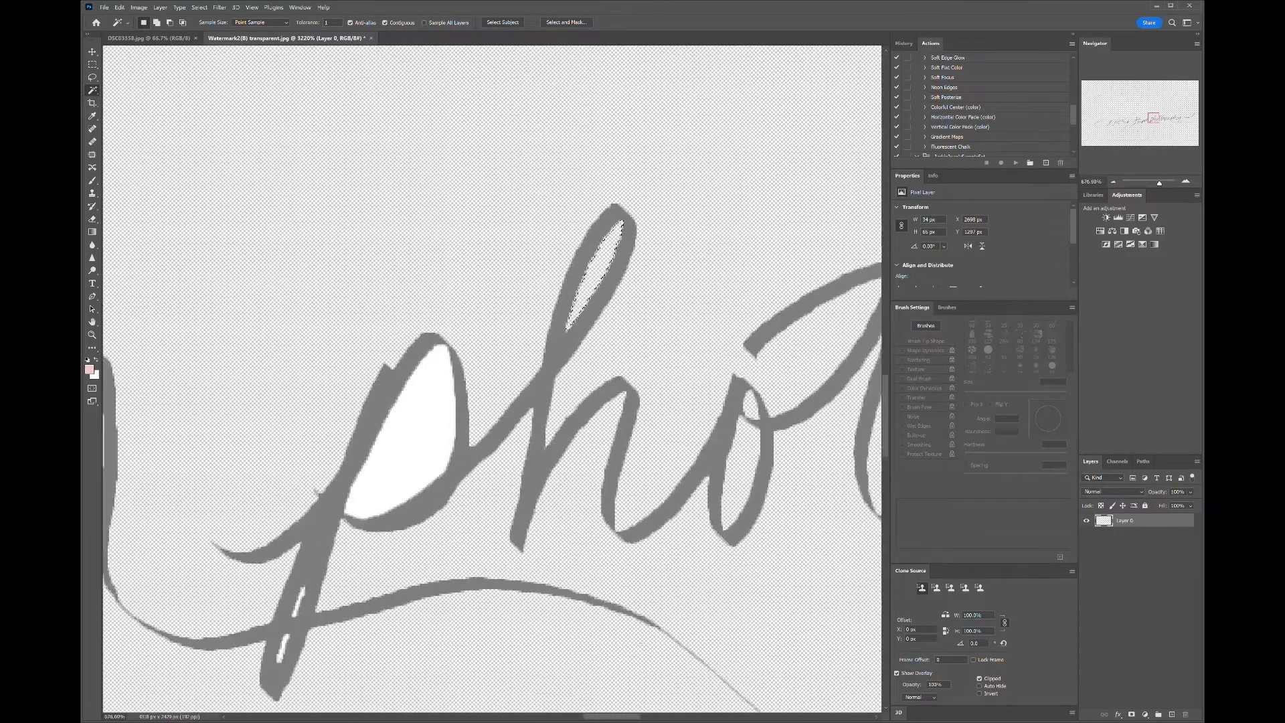
scroll(529, 334, up, 1)
scroll(345, 486, up, 5)
scroll(353, 535, up, 5)
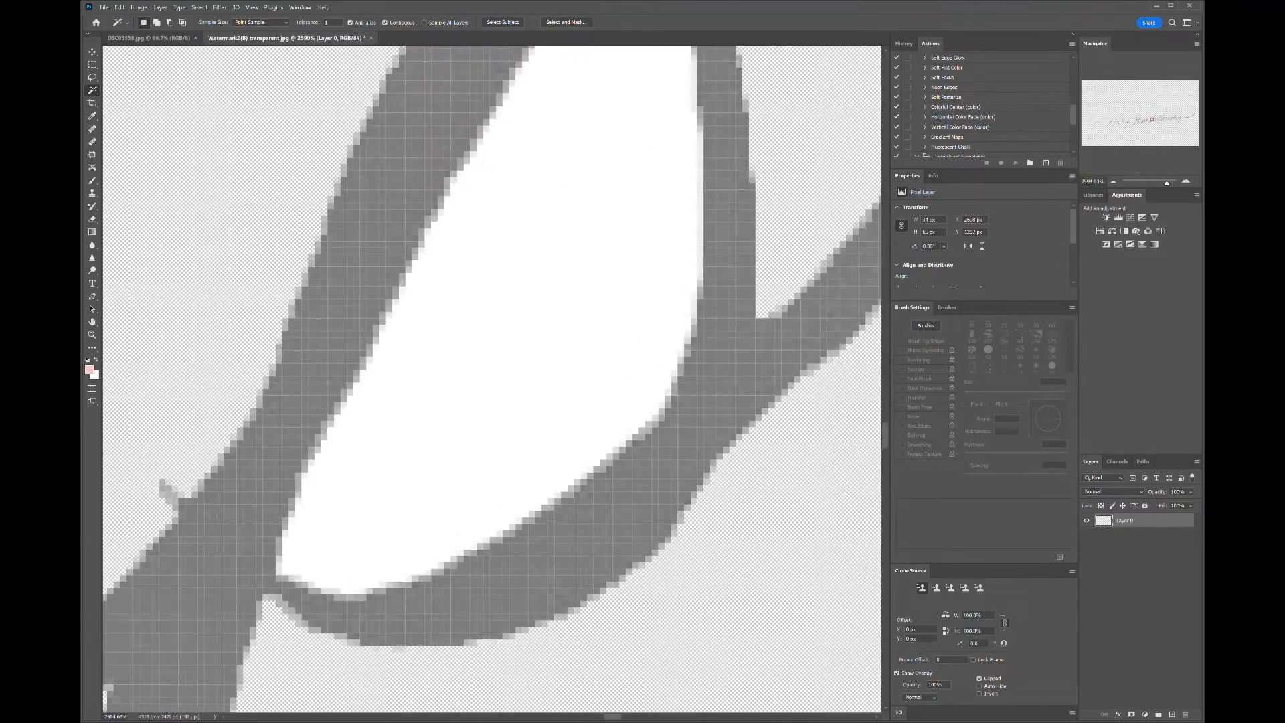
scroll(334, 536, down, 1)
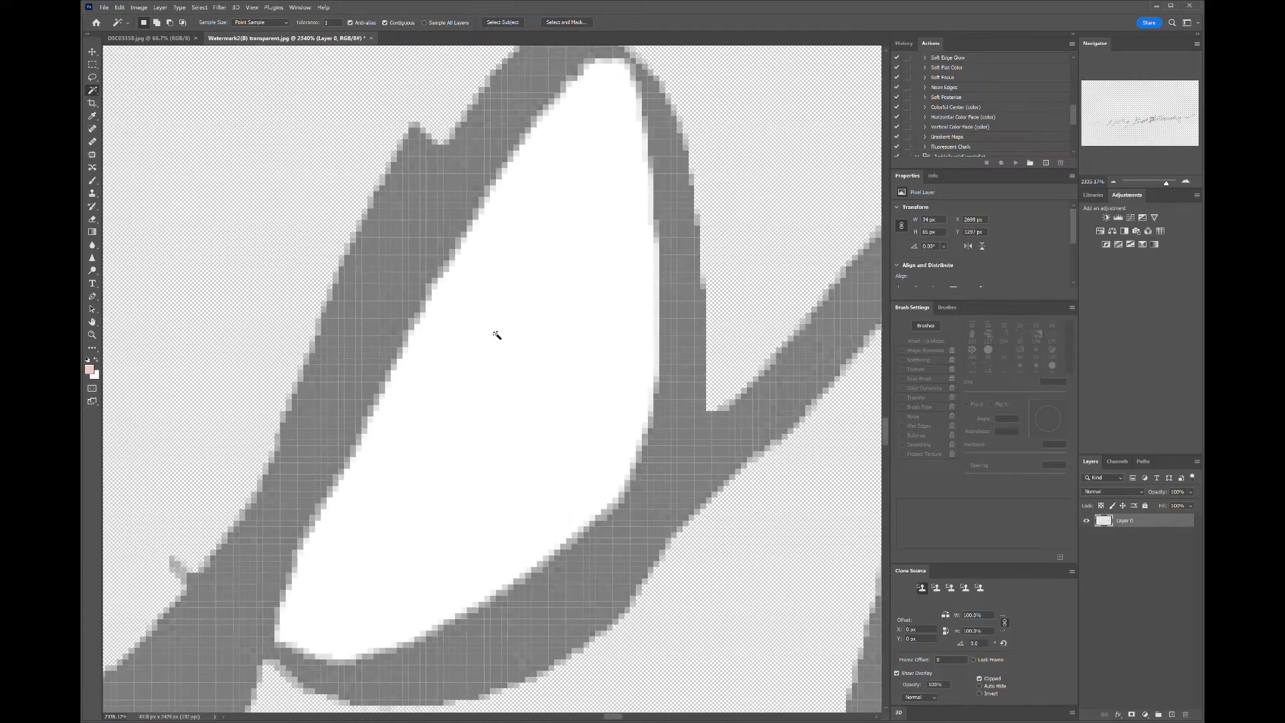
click(533, 362)
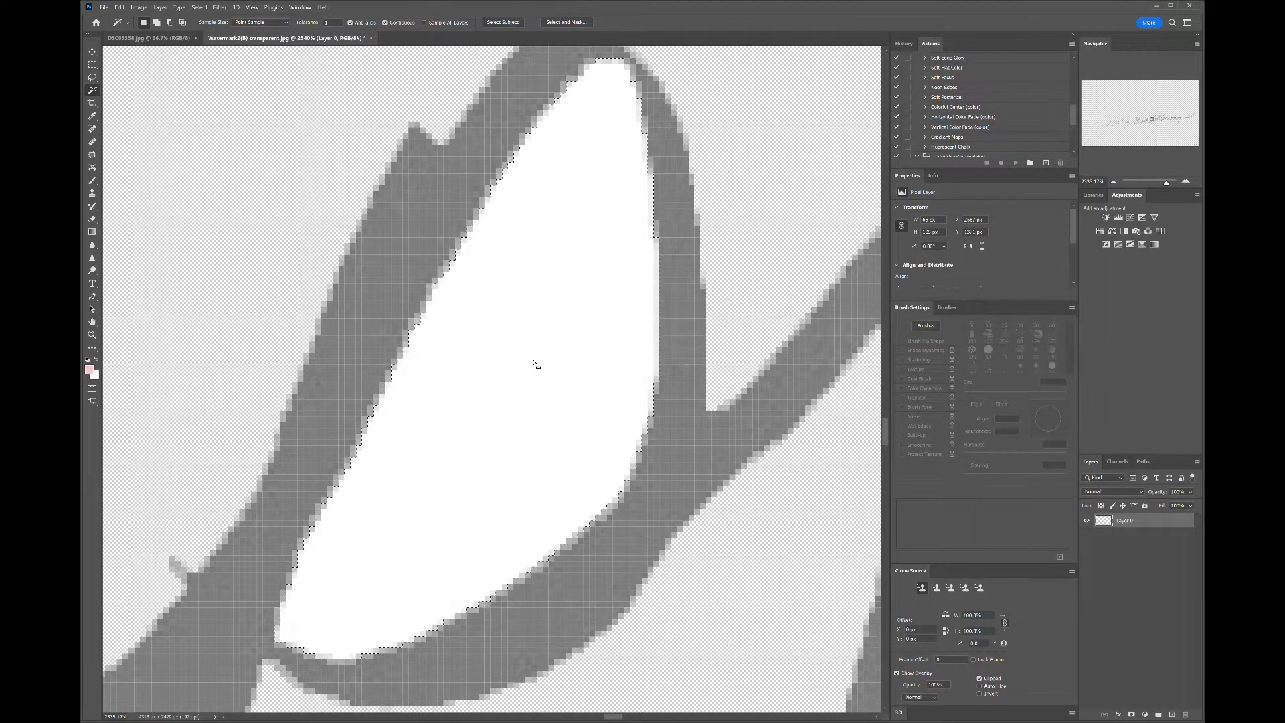
key(Delete)
- Delete the thin white strip running inside the tall ascender stroke of the d in Tripod
scroll(757, 261, down, 10)
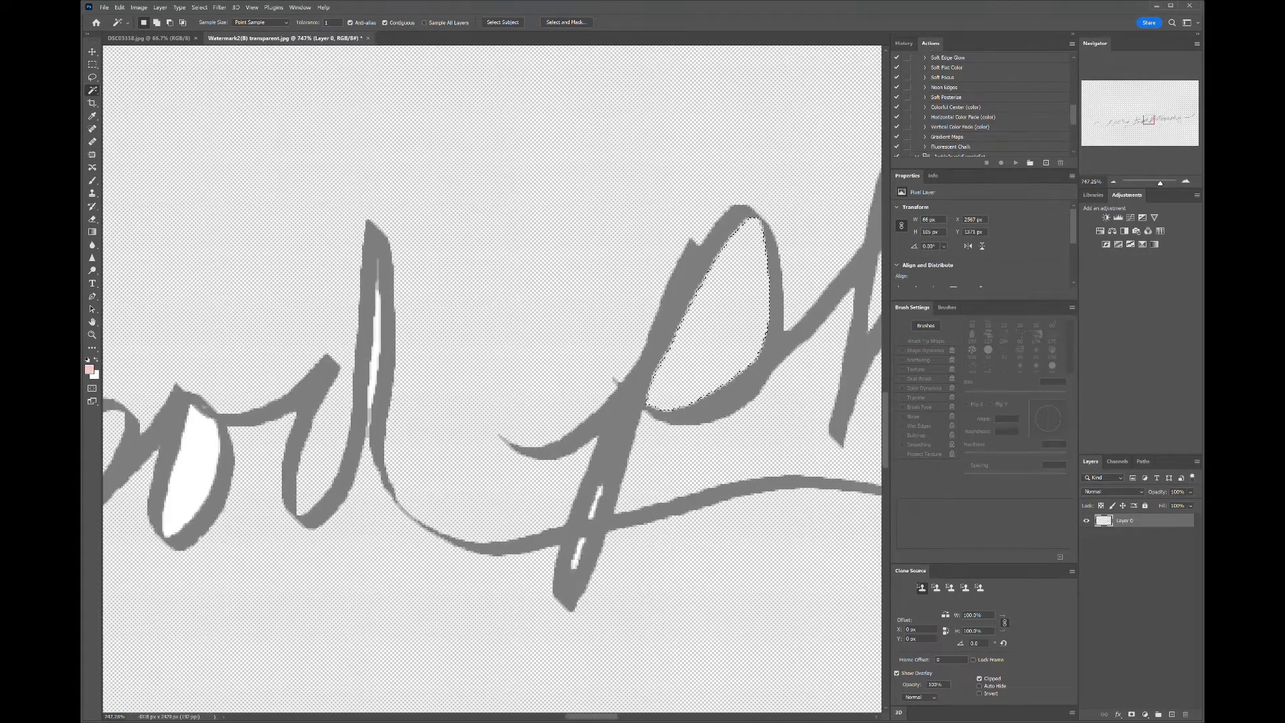
scroll(375, 335, up, 15)
scroll(208, 328, up, 1)
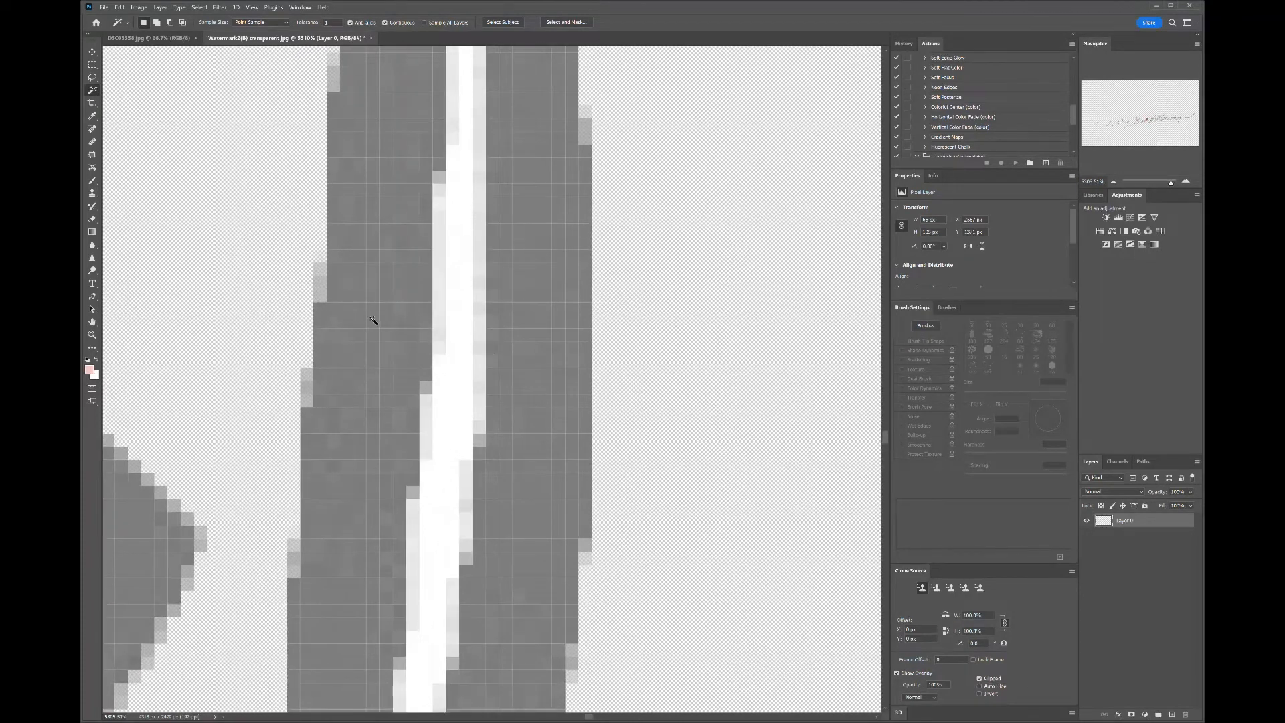
click(461, 325)
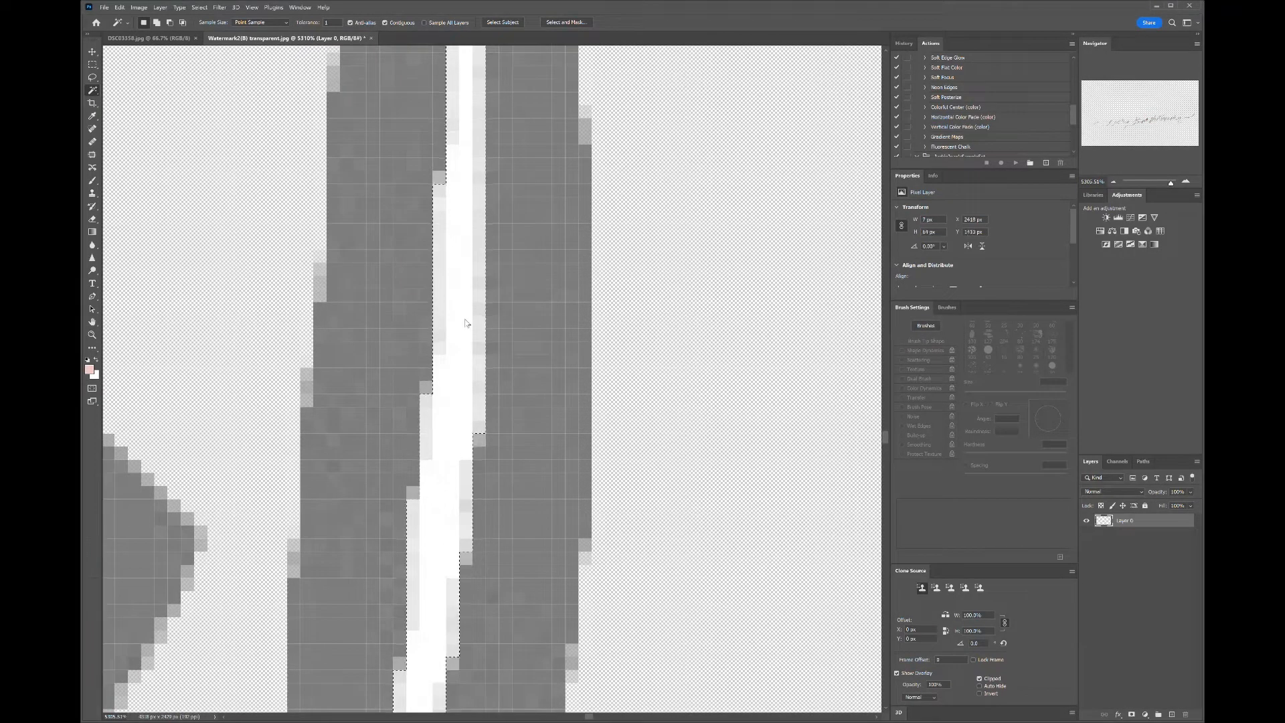
key(Delete)
- Select and delete the remaining light pixels at the top of the same d ascender gap
scroll(467, 324, down, 5)
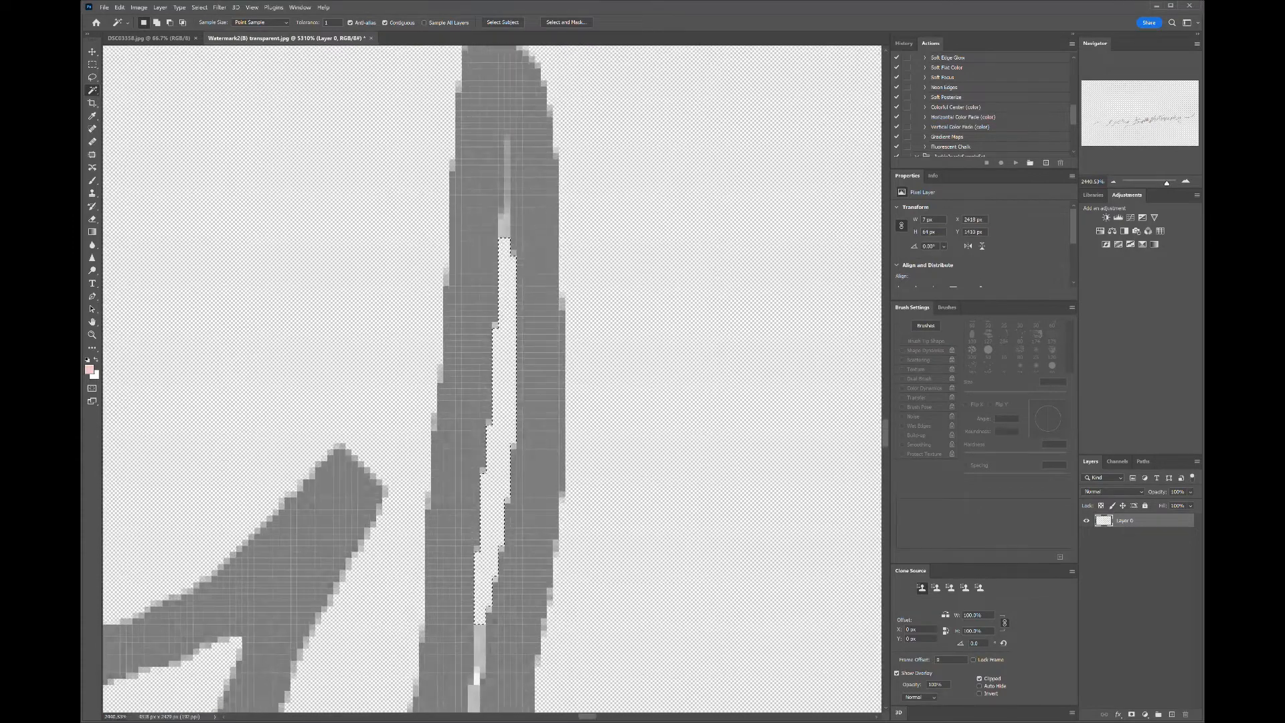
scroll(467, 324, up, 1)
scroll(504, 358, up, 10)
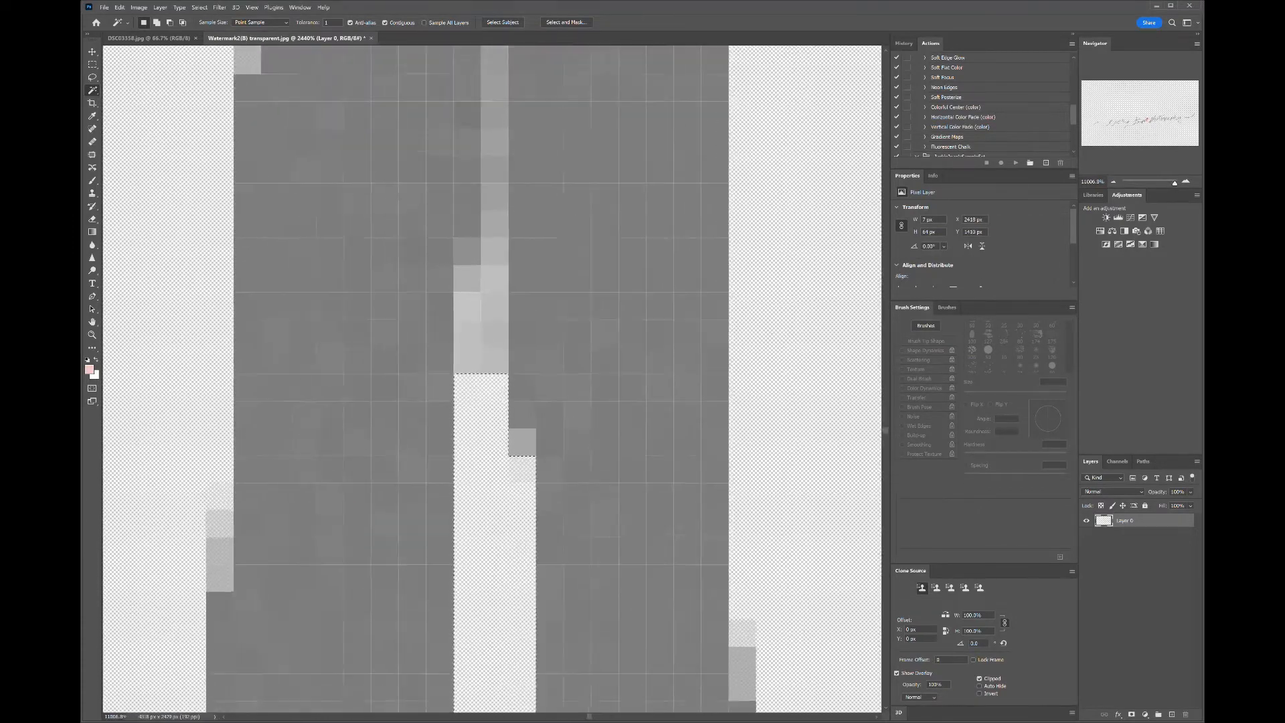
click(473, 321)
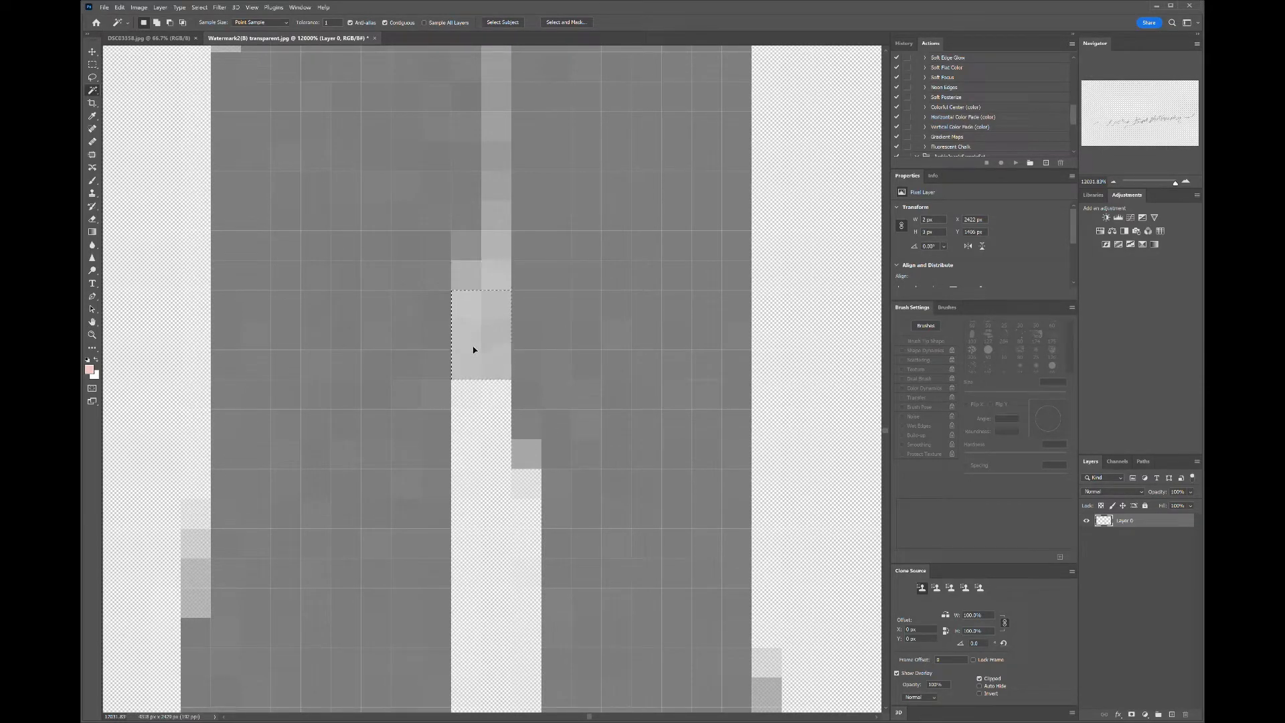
key(Delete)
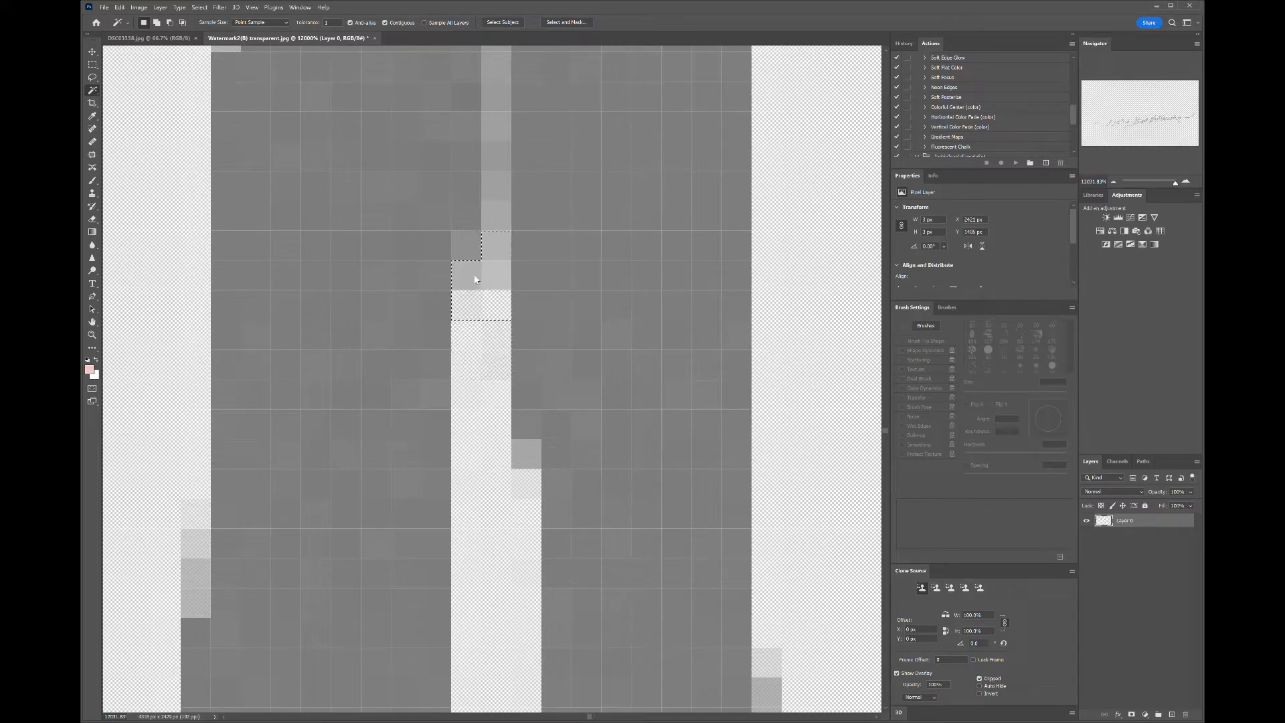
key(Delete)
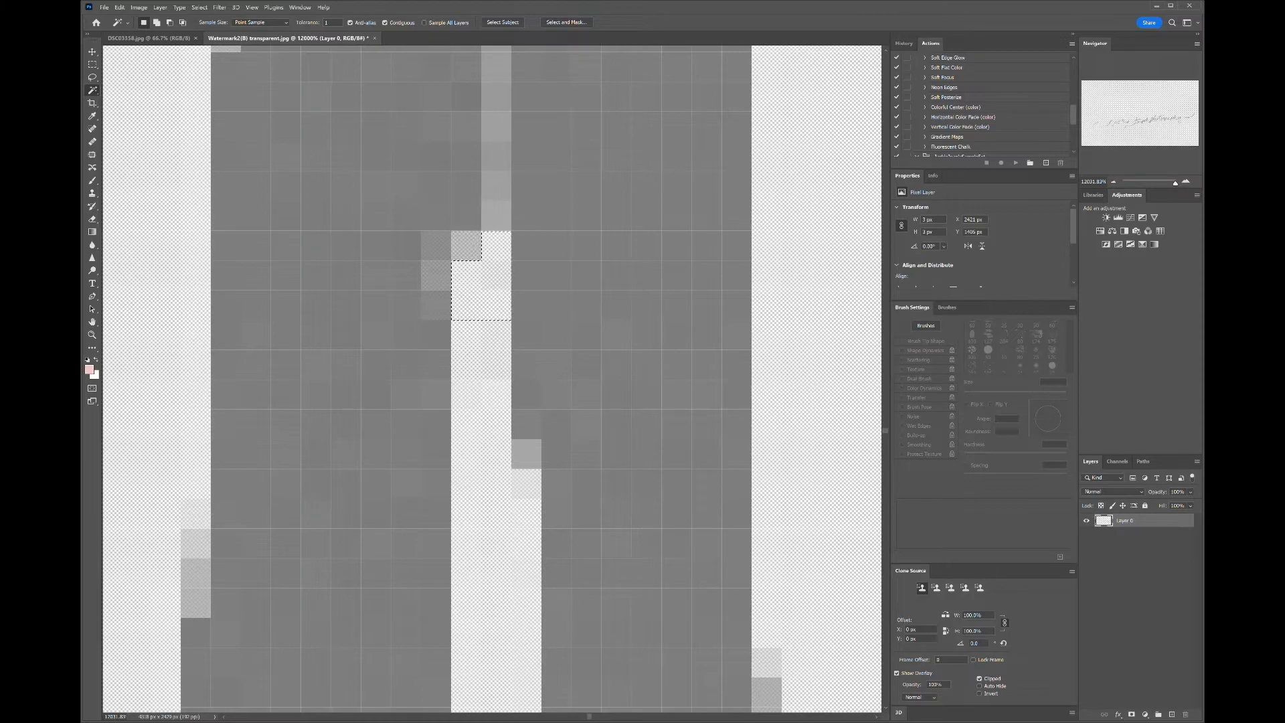
- Delete a tiny white pixel cluster further along the d ascender stroke
scroll(541, 225, down, 10)
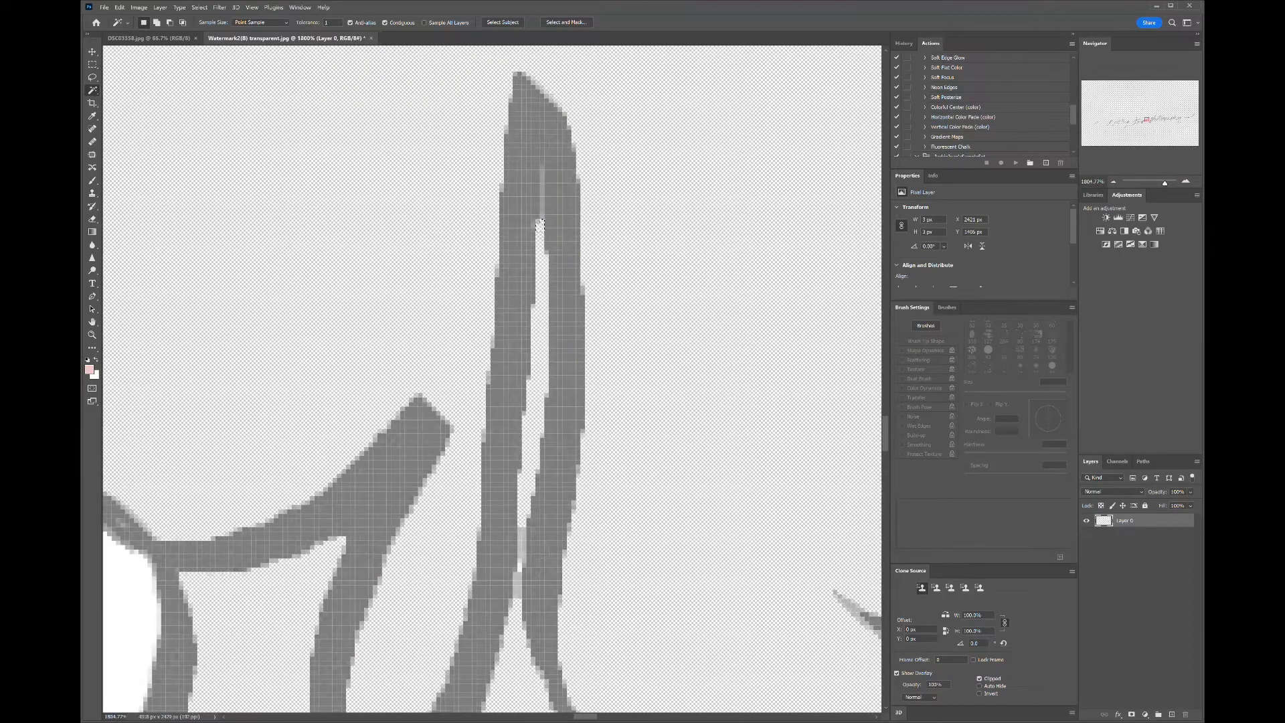
drag(526, 562, 532, 304)
scroll(532, 305, up, 10)
scroll(519, 374, down, 2)
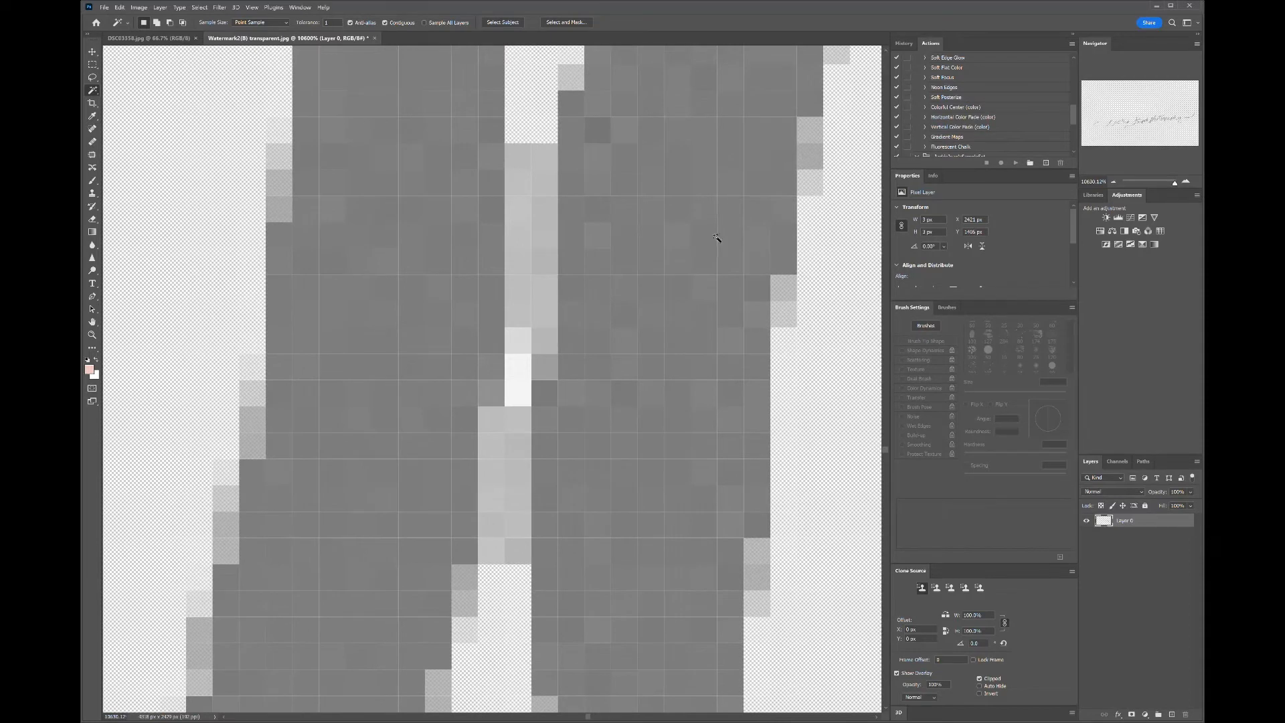
click(527, 372)
key(Delete)
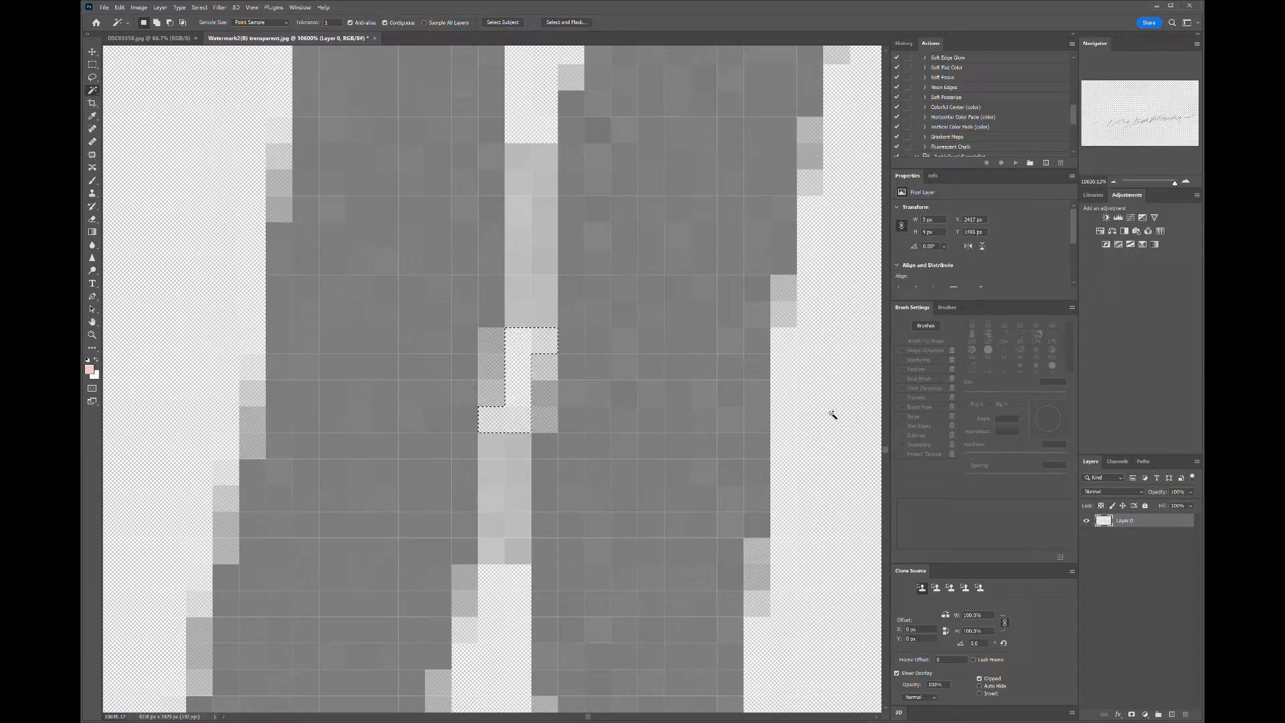
- Delete the white fill enclosed inside the o of Tripod
scroll(601, 420, down, 10)
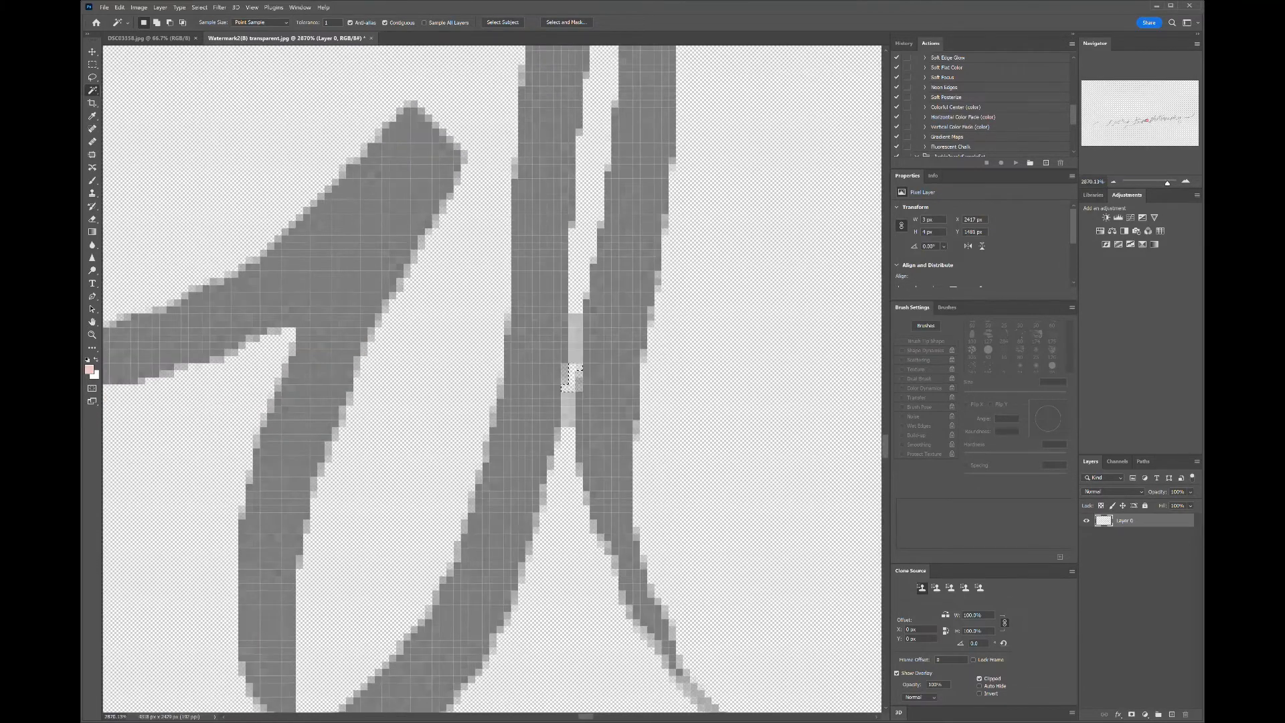
scroll(601, 420, down, 2)
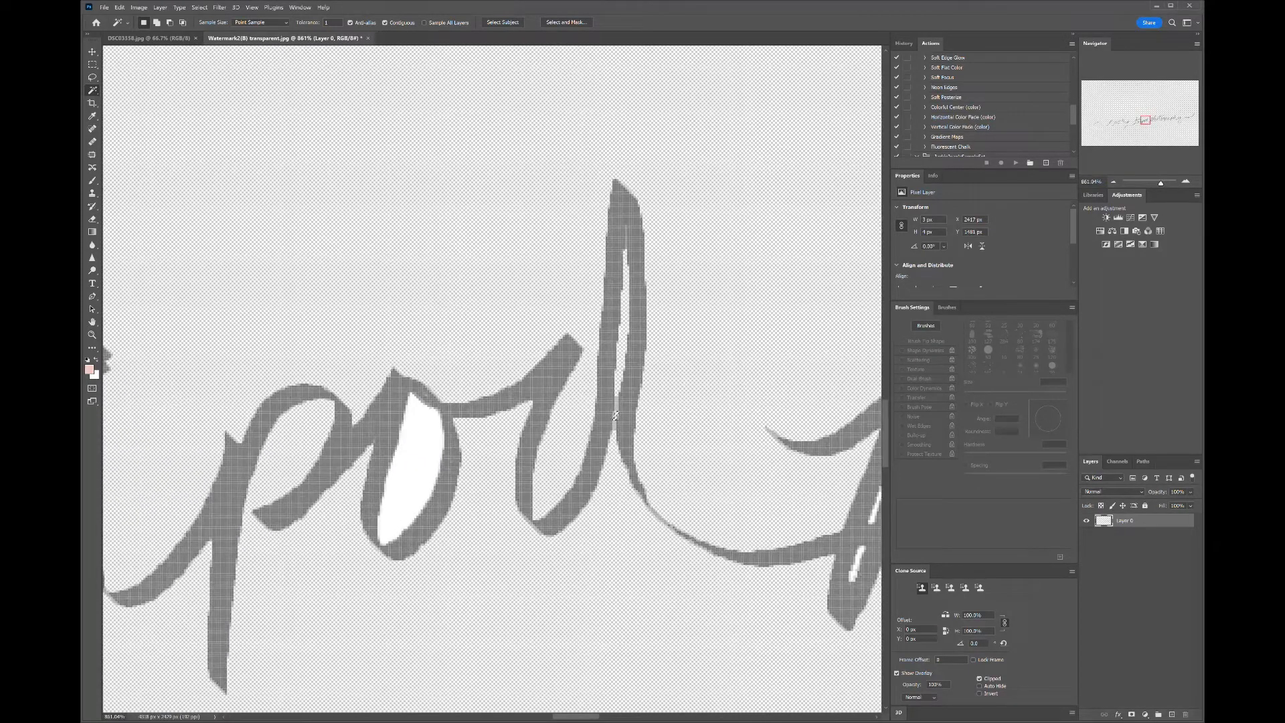
scroll(388, 492, up, 8)
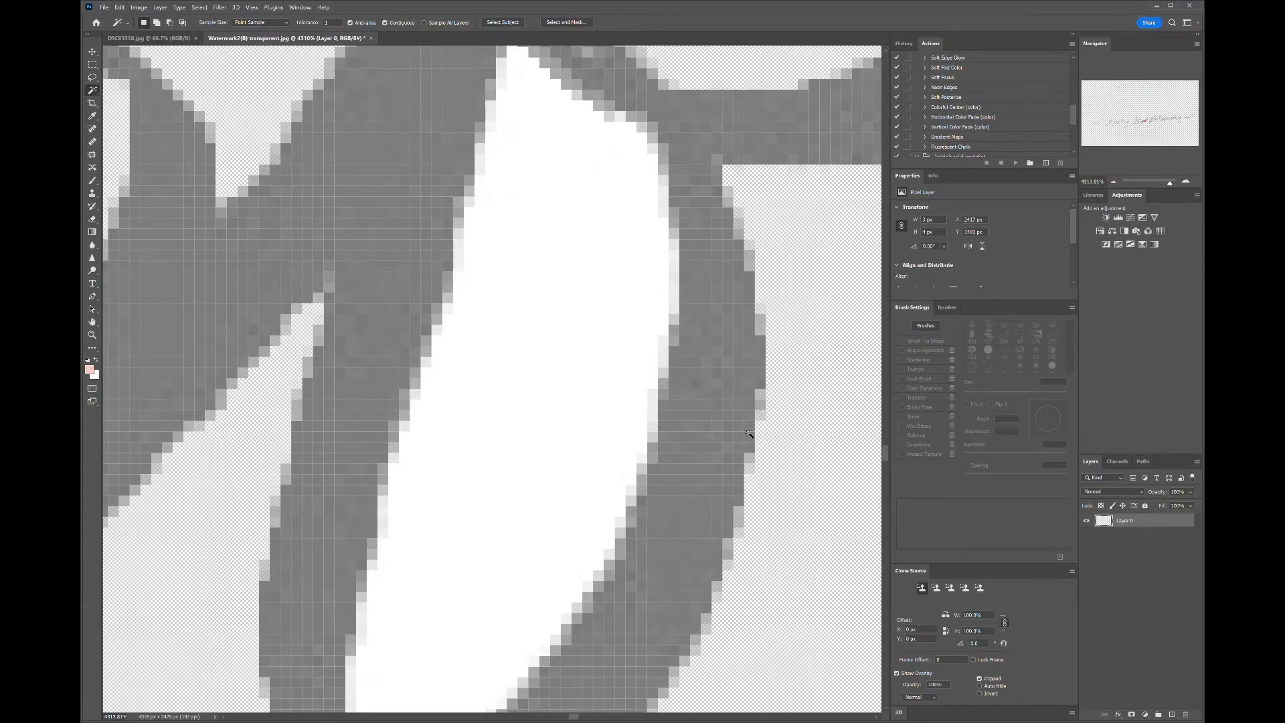
scroll(475, 482, down, 4)
click(514, 439)
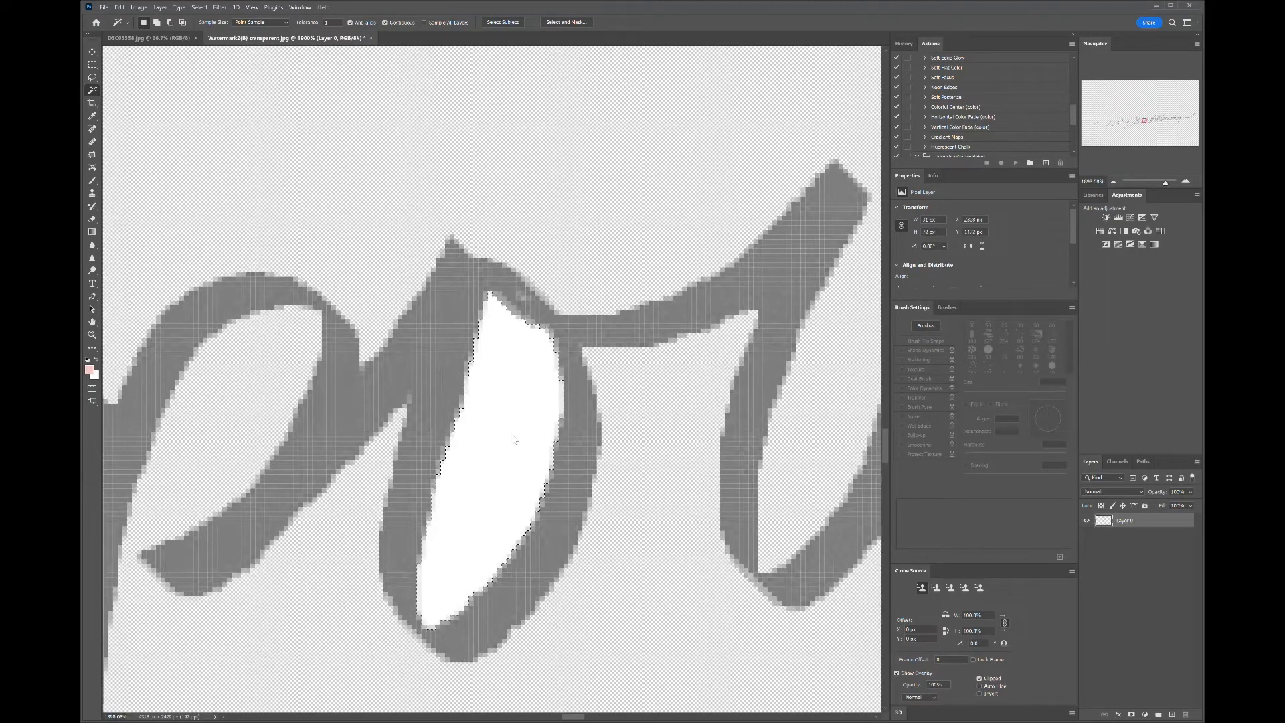
key(Delete)
- Delete the white gap in the T's stem just above its crossbar
scroll(292, 360, down, 1)
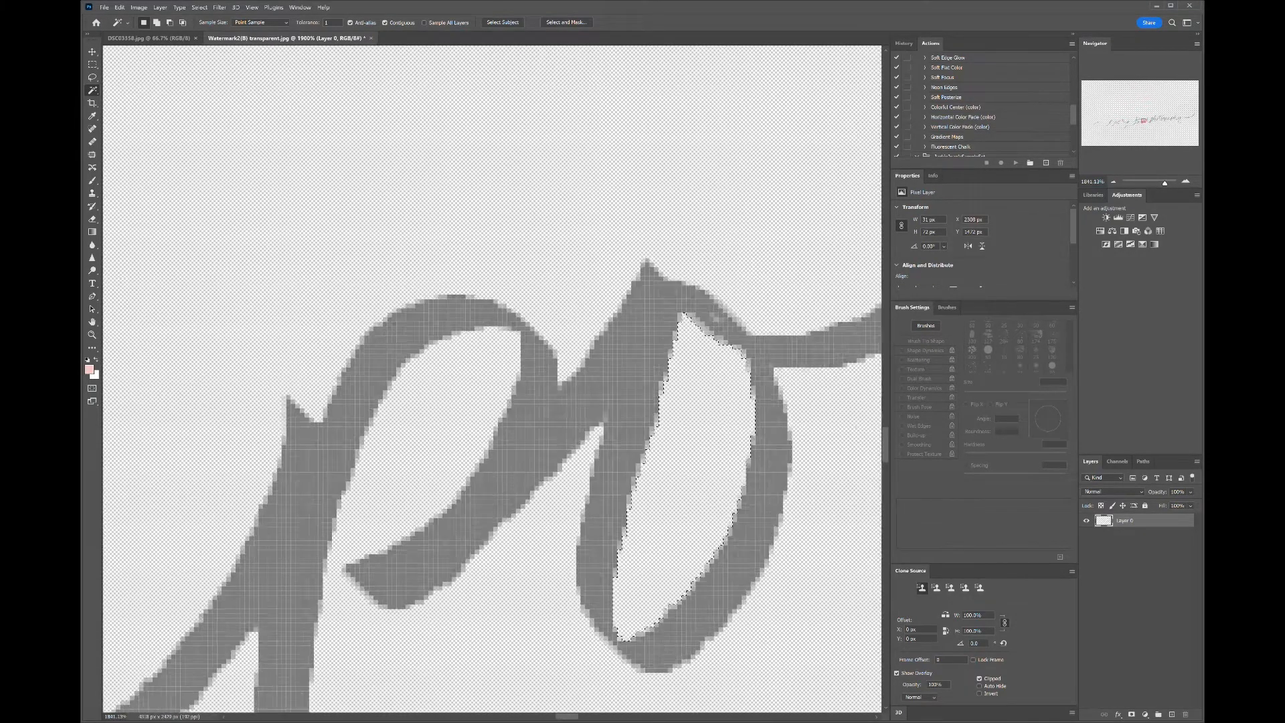
scroll(492, 378, down, 2)
scroll(492, 378, down, 3)
scroll(492, 378, left, 5)
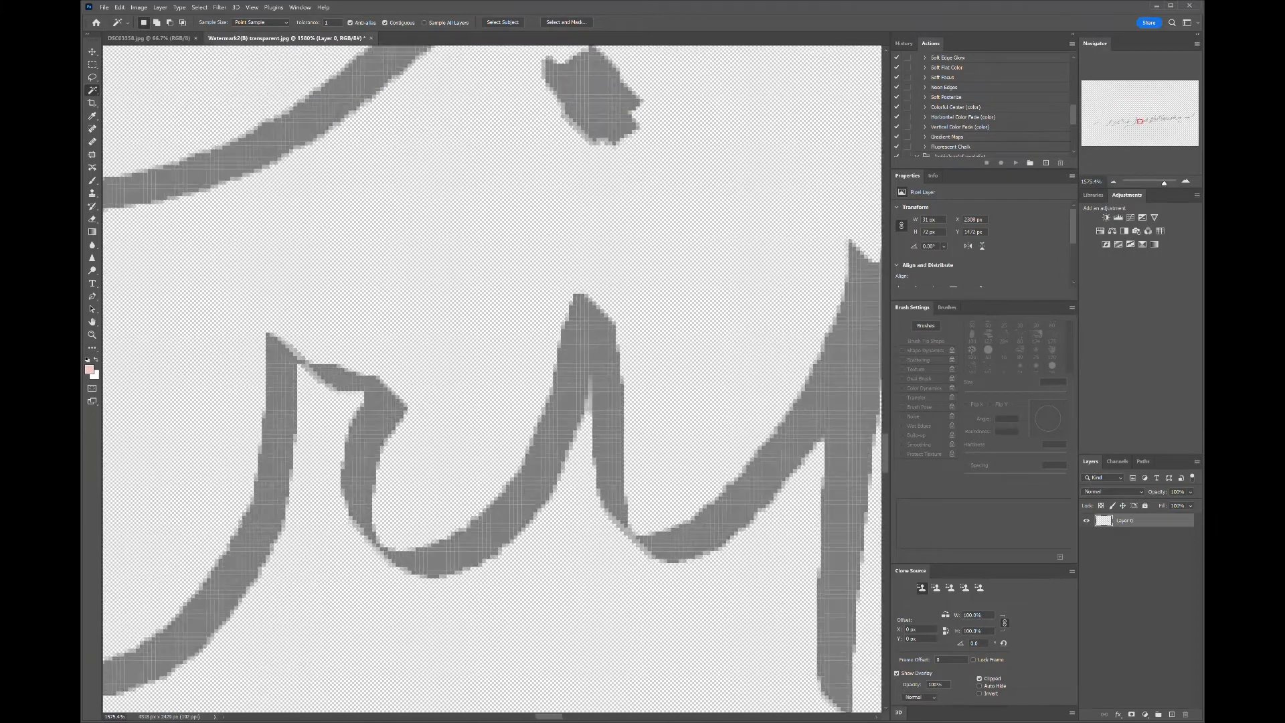
scroll(492, 379, up, 4)
scroll(492, 378, down, 3)
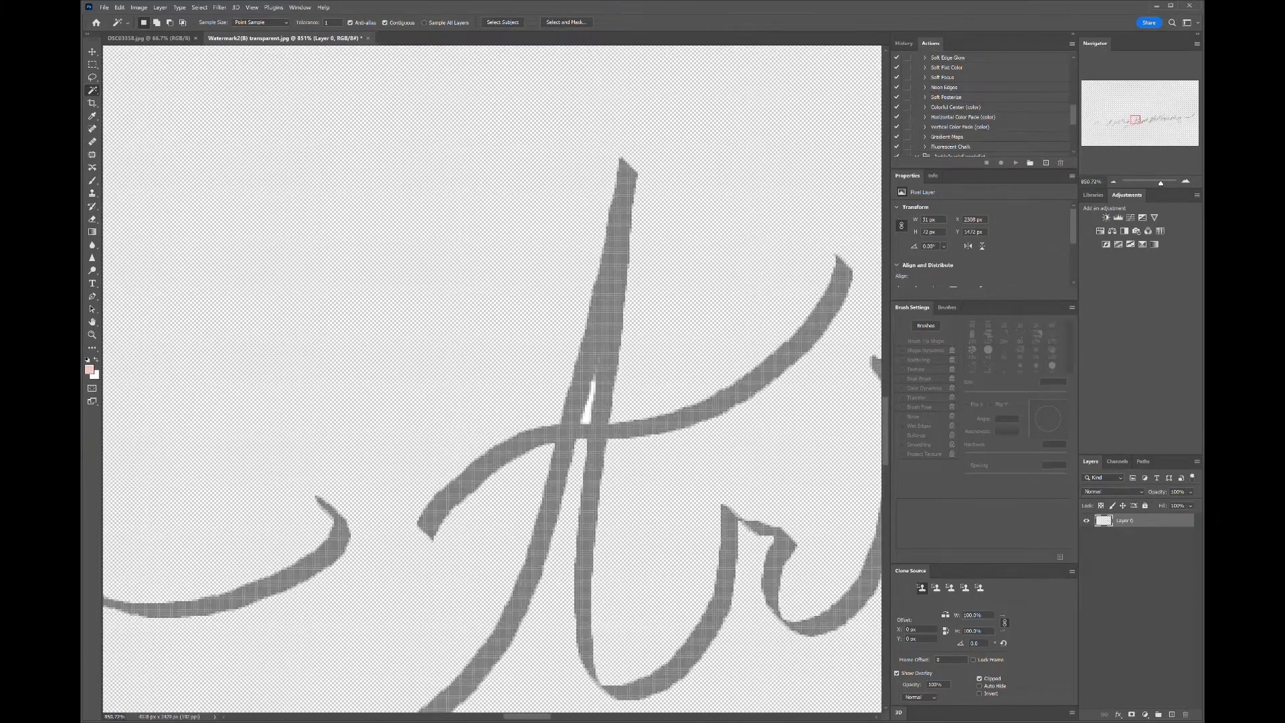
scroll(591, 429, up, 4)
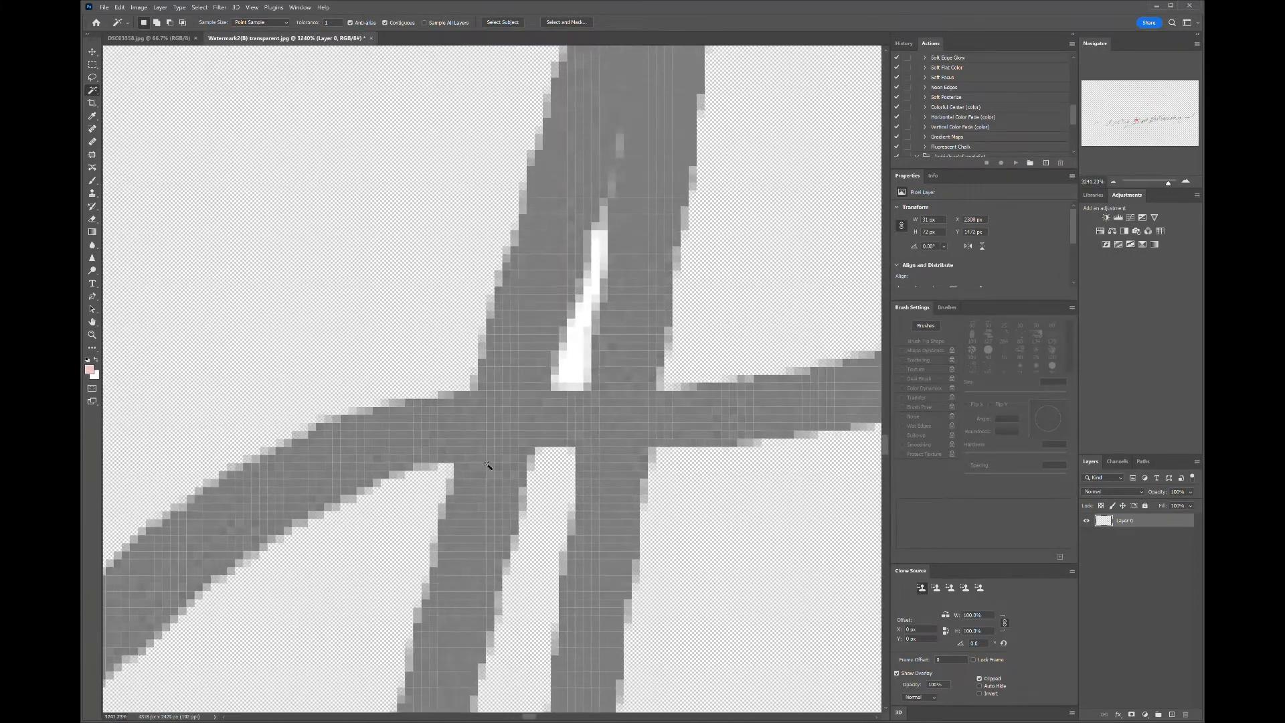
click(577, 364)
key(Delete)
- Select and delete the two small white pixel gaps higher up in the T's stem
click(602, 226)
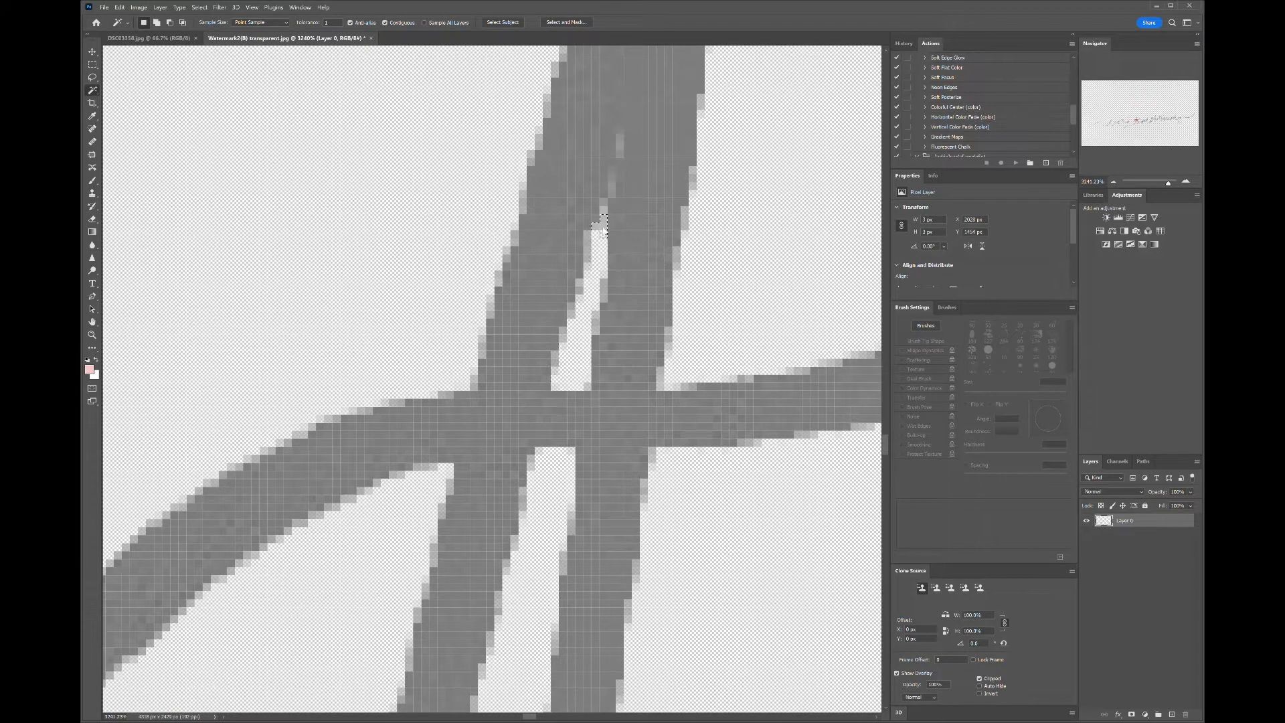
key(Delete)
click(602, 209)
key(Delete)
- Delete the white fill inside the bowl of the d in Crooked
scroll(567, 176, down, 6)
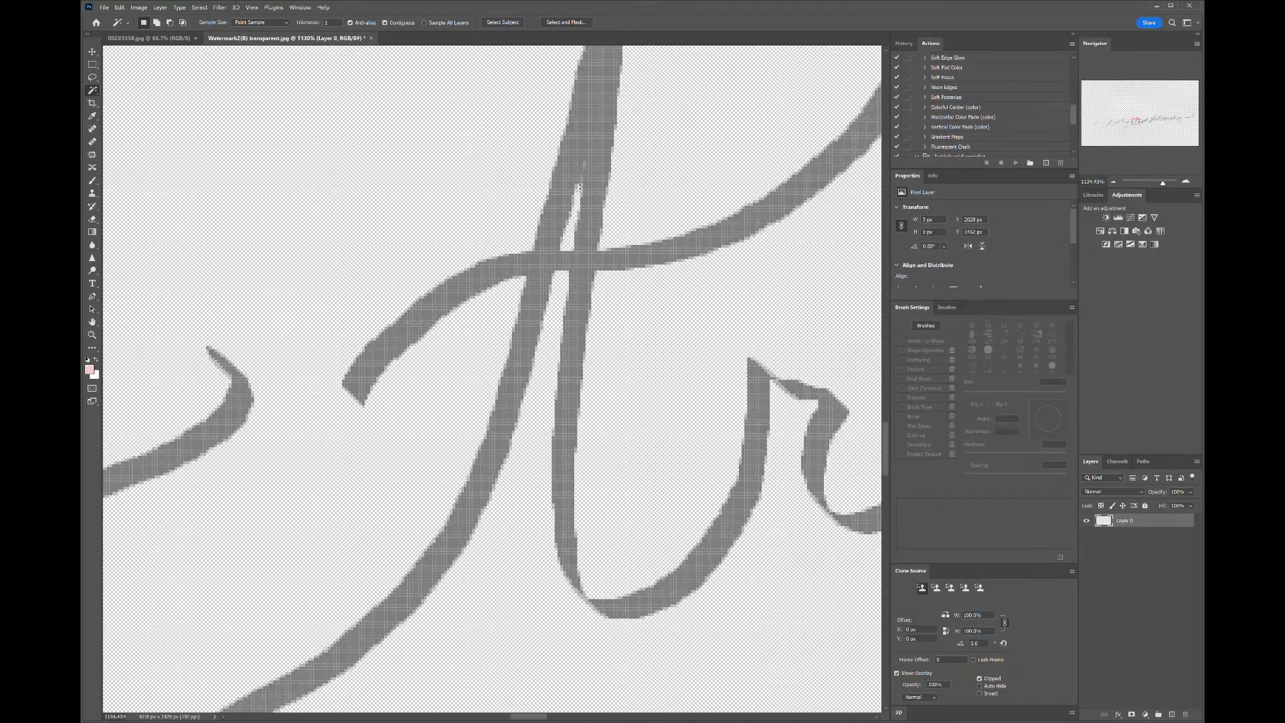
drag(583, 308, 844, 375)
scroll(844, 381, down, 3)
drag(362, 442, 654, 413)
scroll(520, 509, up, 2)
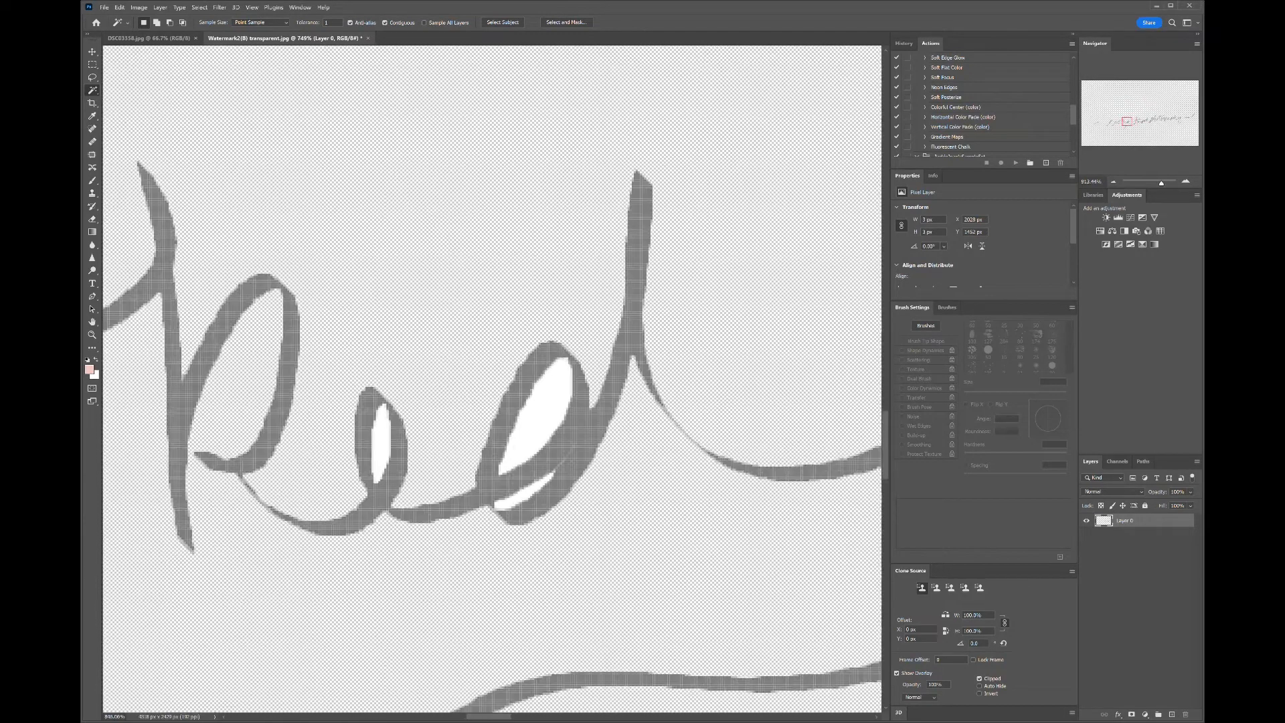
scroll(533, 509, up, 3)
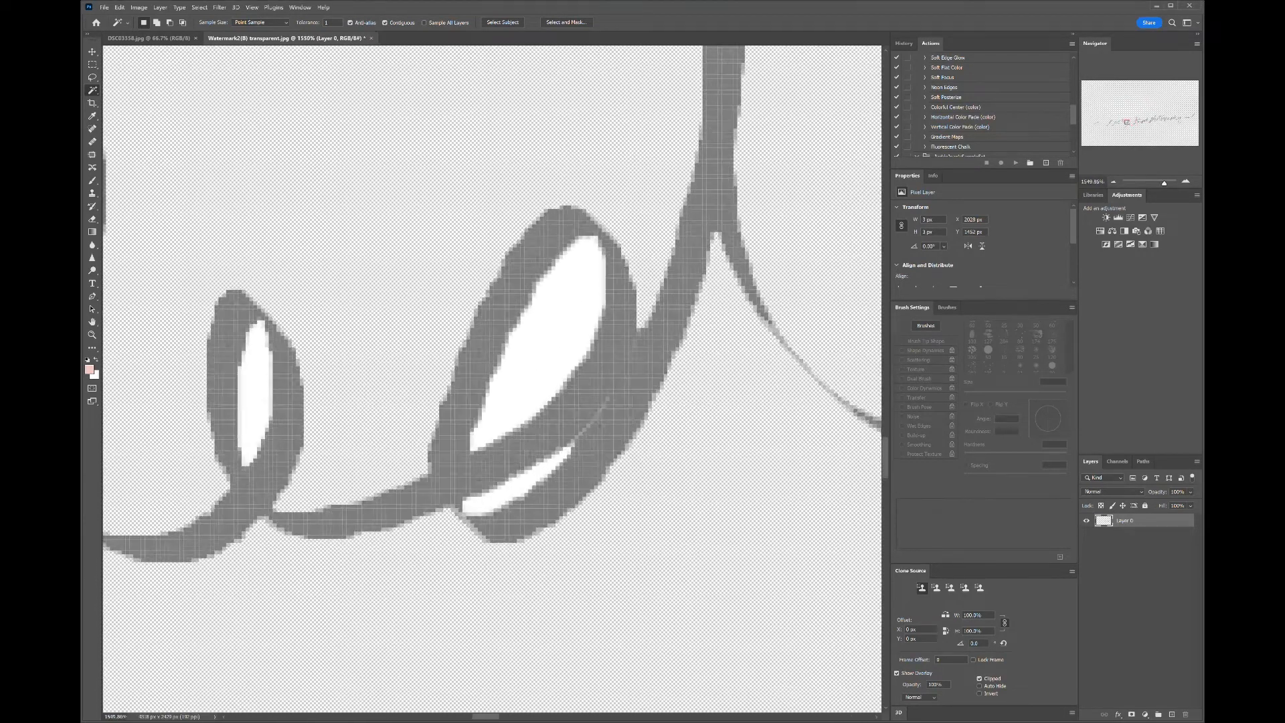
click(543, 324)
key(Delete)
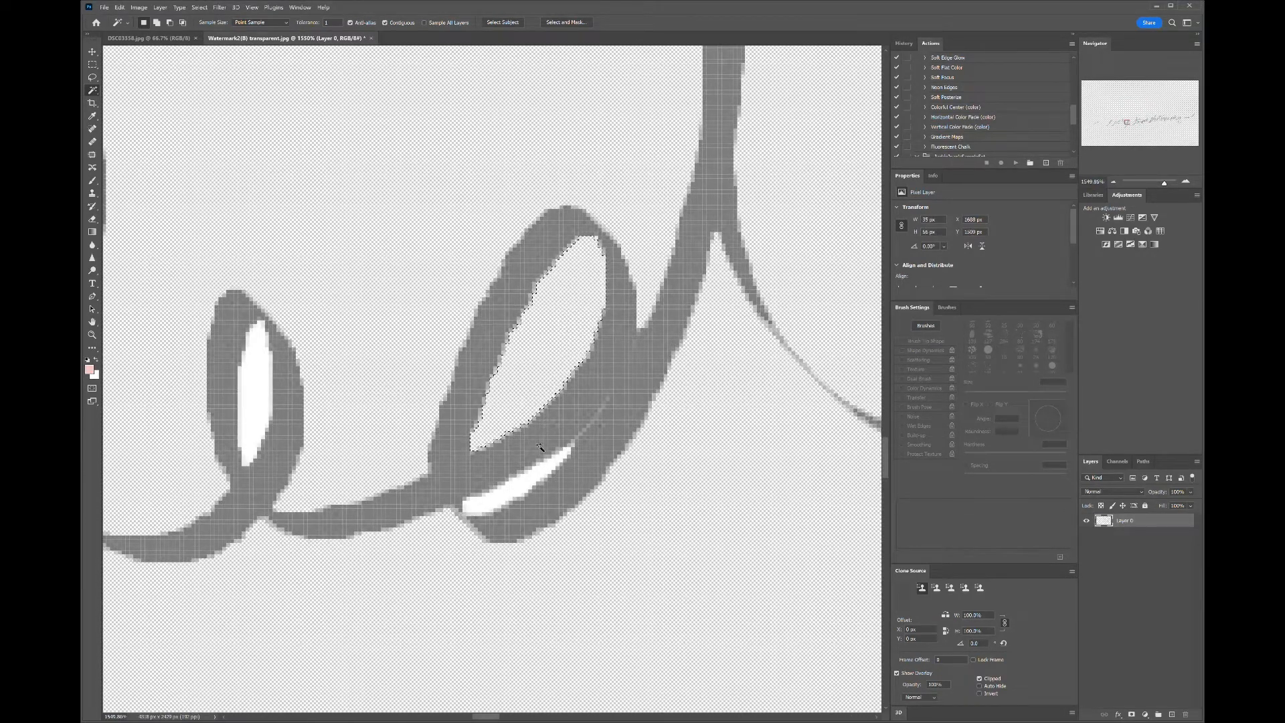
click(519, 488)
scroll(569, 469, down, 5)
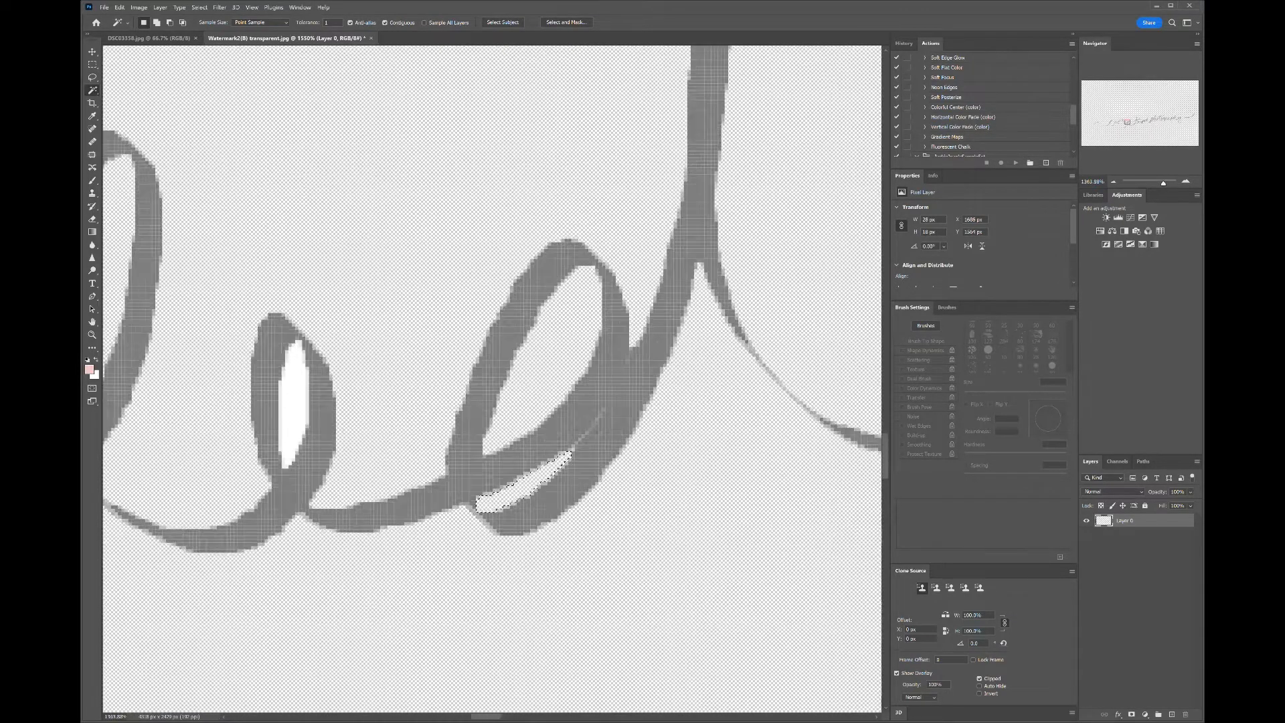
scroll(417, 421, up, 8)
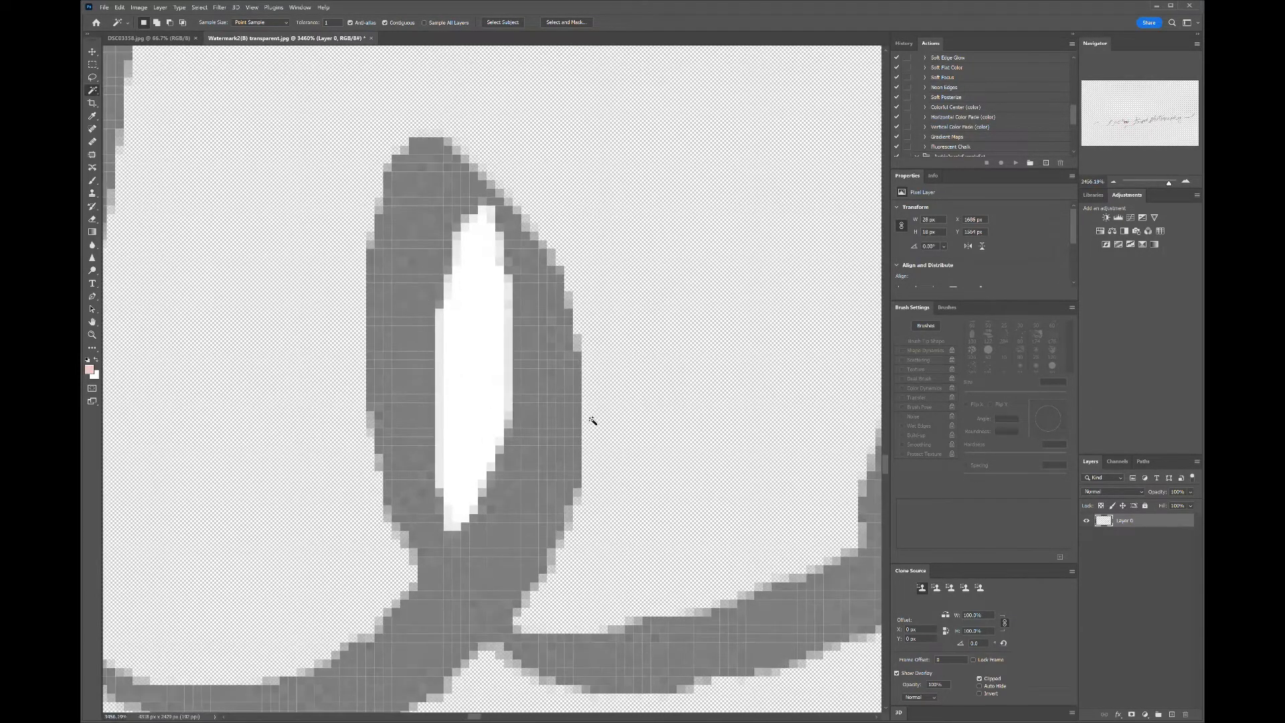
- Delete the white fill inside the small e loop of Crooked
click(469, 368)
key(Delete)
scroll(468, 368, down, 1)
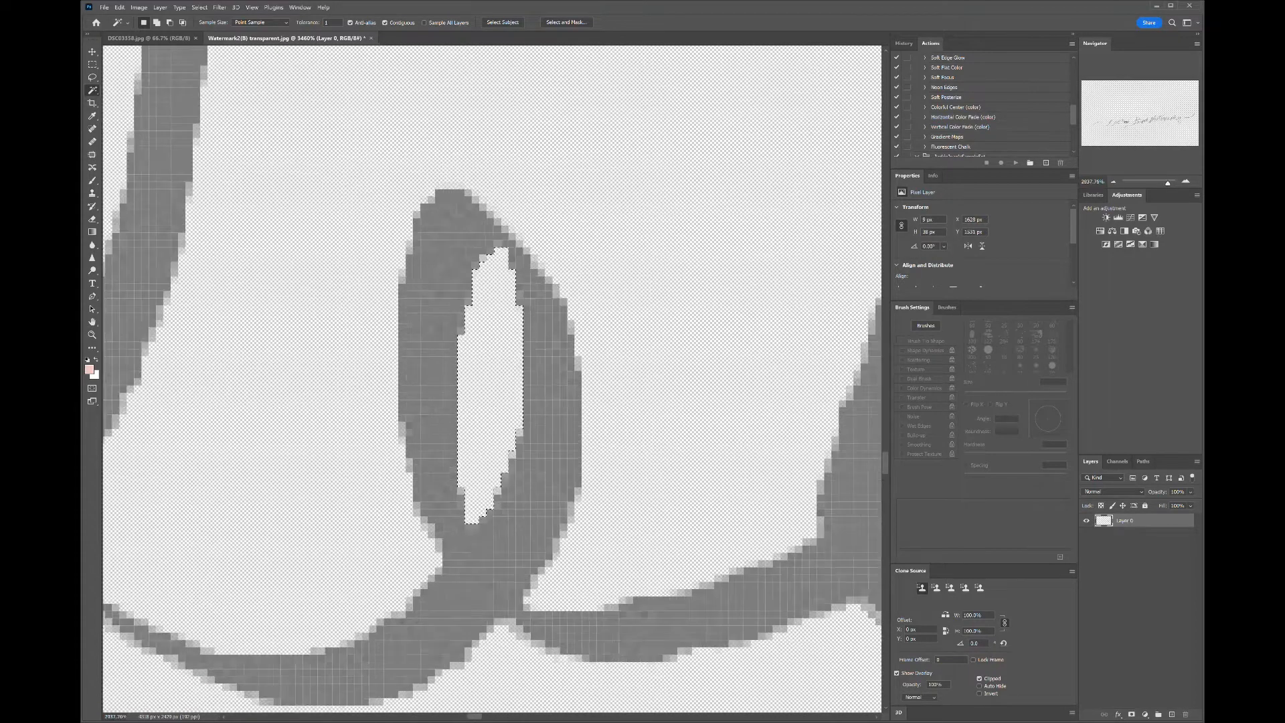
scroll(453, 362, down, 8)
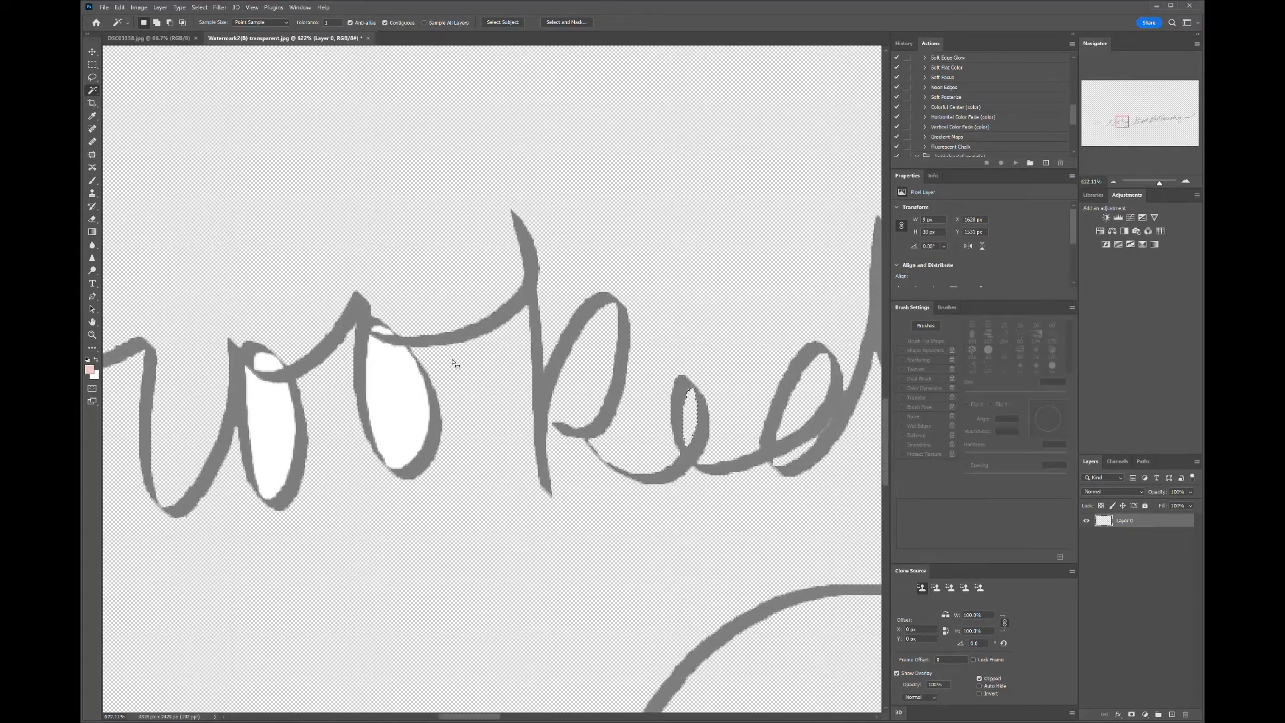
- Delete the white fill inside the second o of Crooked and the small gap at its top
click(382, 402)
key(Delete)
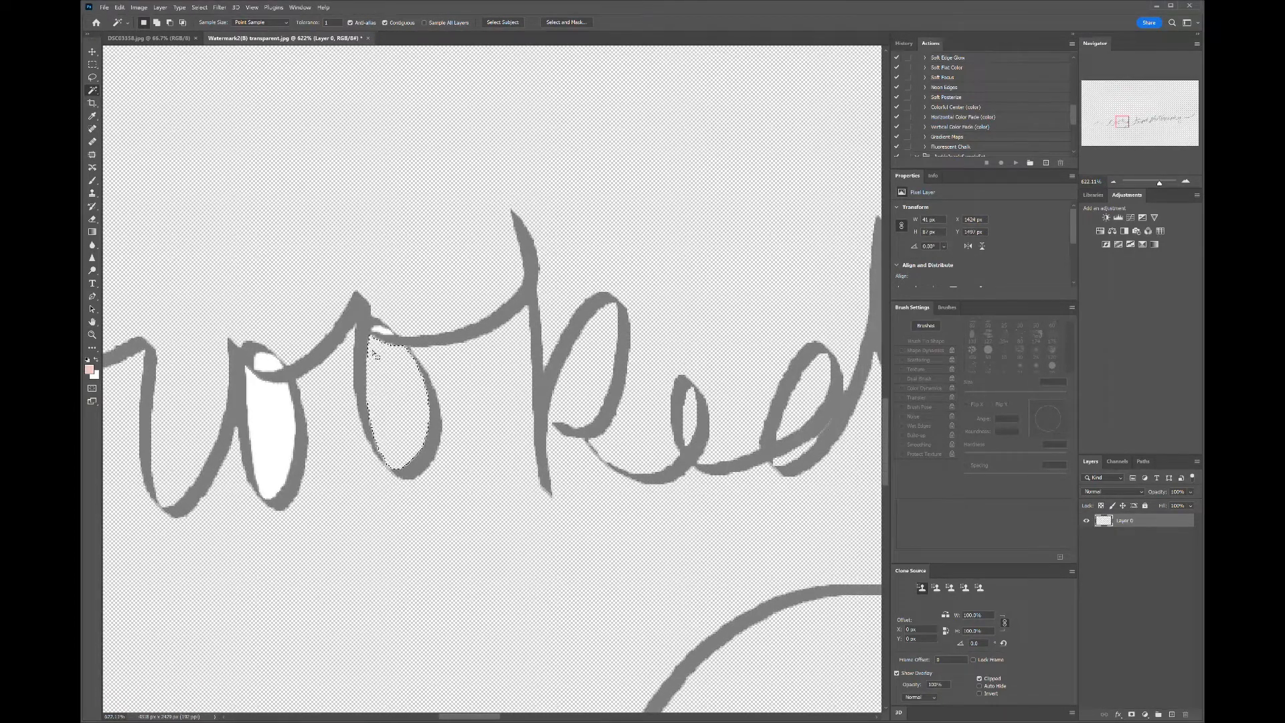
click(383, 330)
key(Delete)
scroll(499, 477, down, 5)
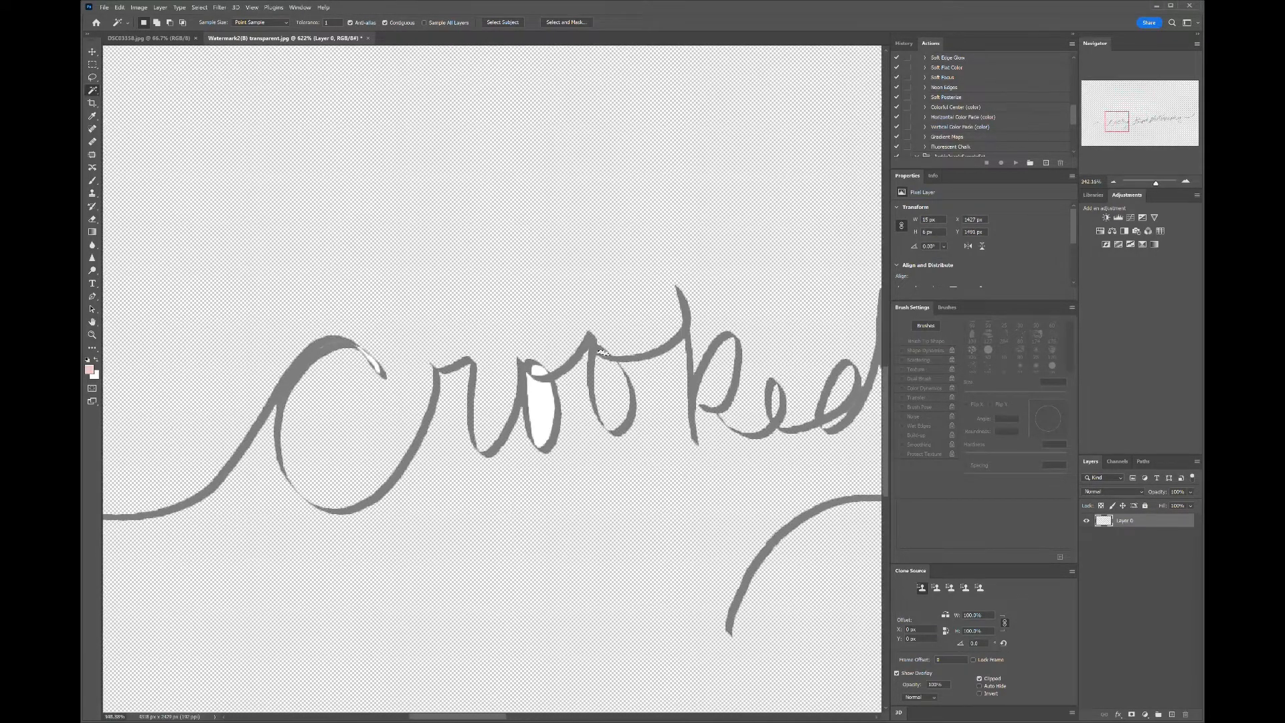
- Delete the white fill inside the first o of Crooked and its small upper loop
scroll(570, 391, up, 6)
scroll(592, 393, up, 5)
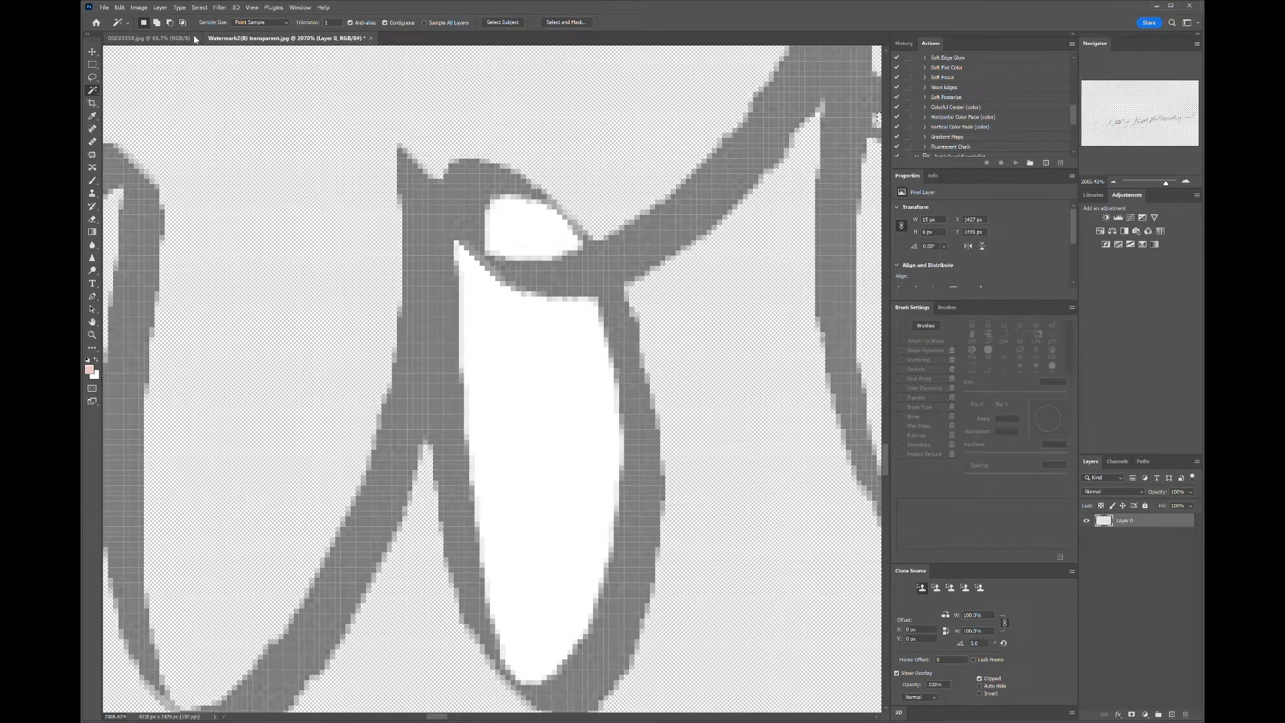
click(523, 372)
key(Delete)
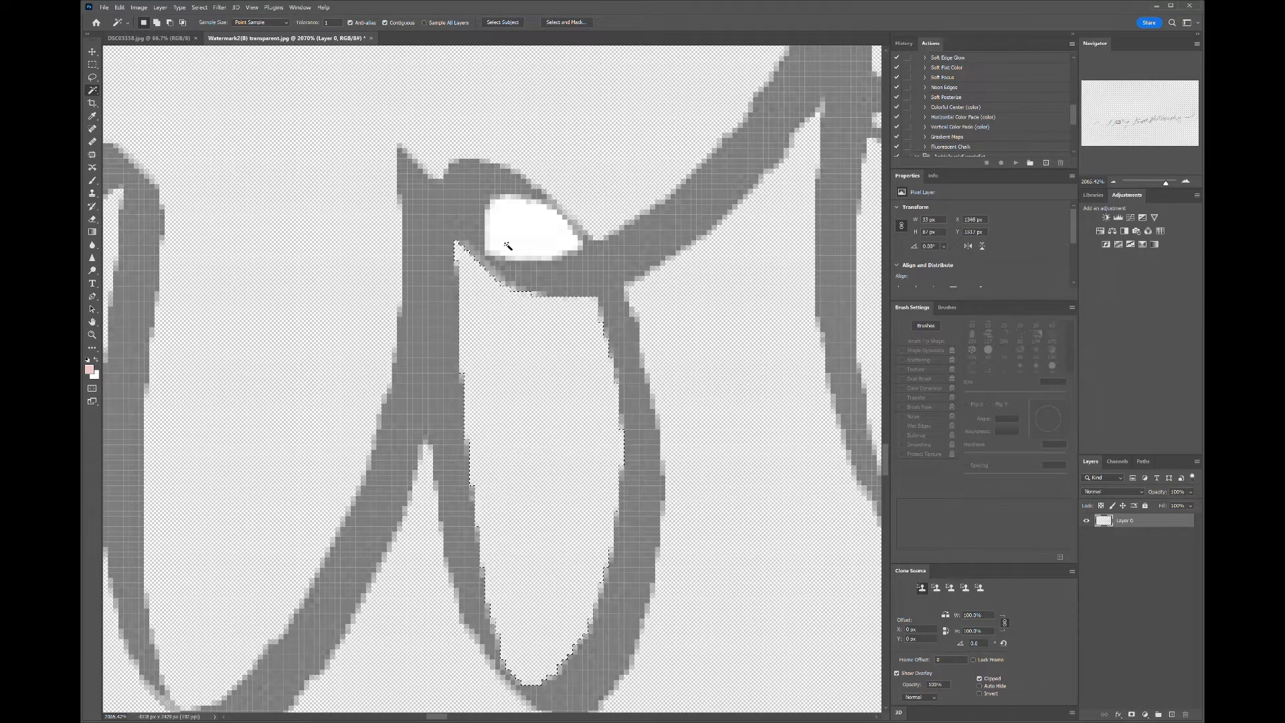
click(508, 246)
key(Delete)
scroll(686, 519, down, 2)
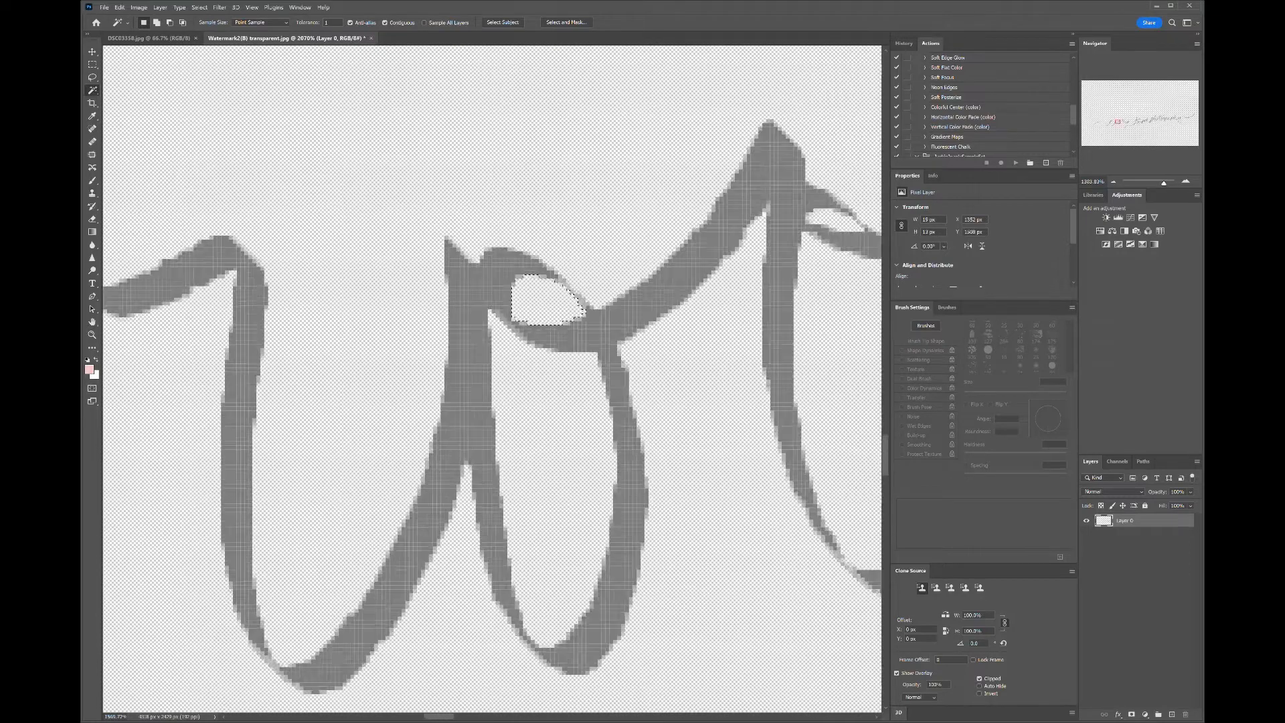
- Delete the thin white sliver inside the curved top stroke of the C in Crooked
scroll(754, 345, down, 3)
scroll(255, 268, up, 5)
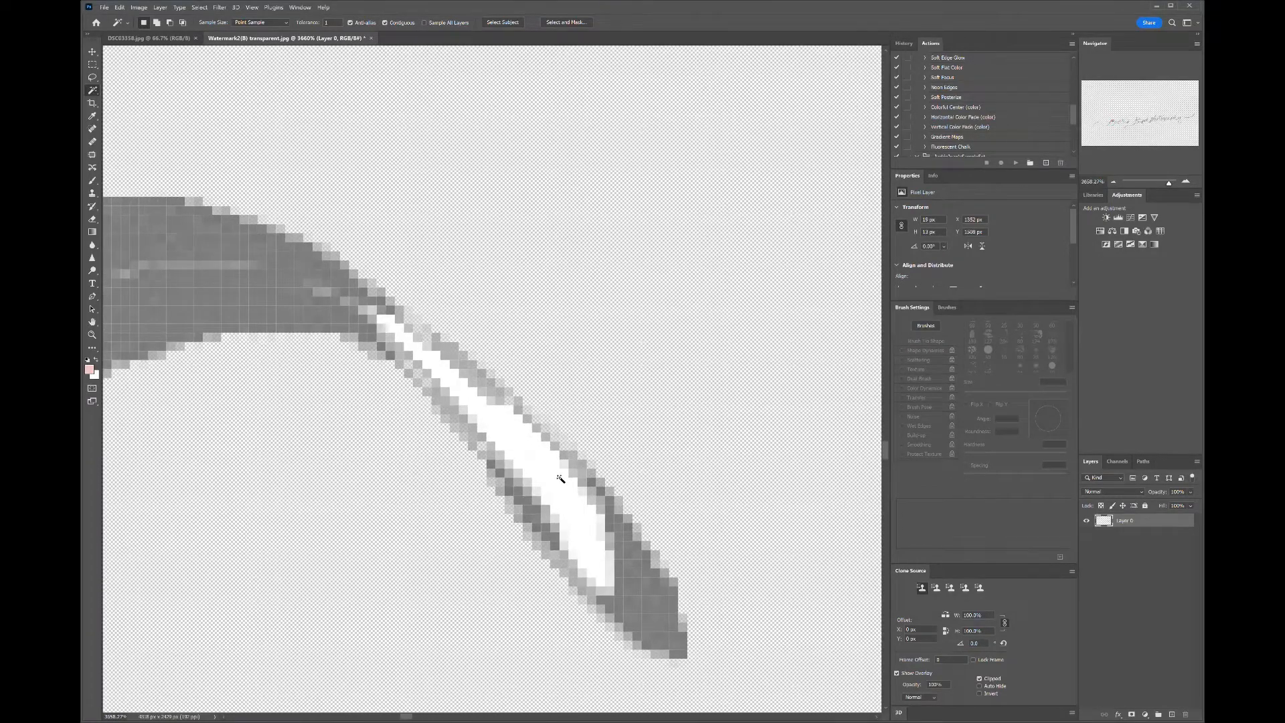
click(561, 479)
key(Delete)
scroll(560, 479, down, 2)
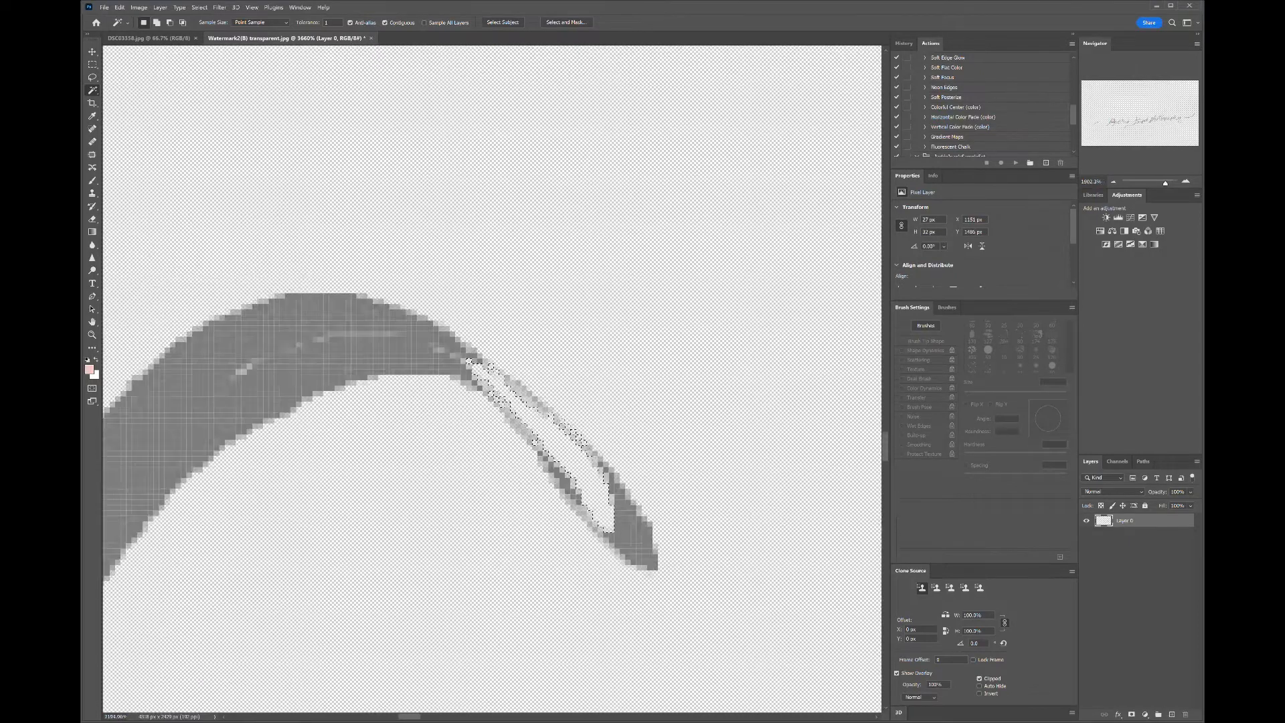
scroll(599, 234, down, 2)
scroll(598, 233, down, 3)
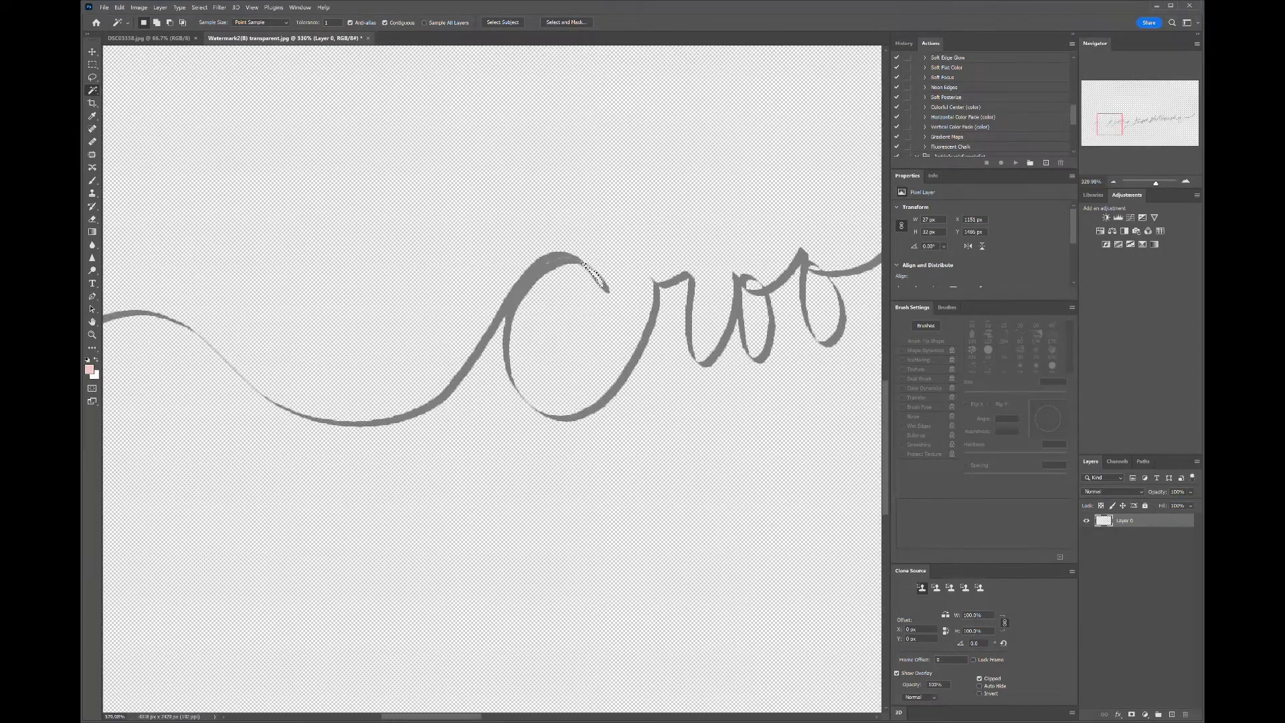
- Select and delete the last tiny white pixels inside the top stroke of the C in Crooked
scroll(592, 271, up, 7)
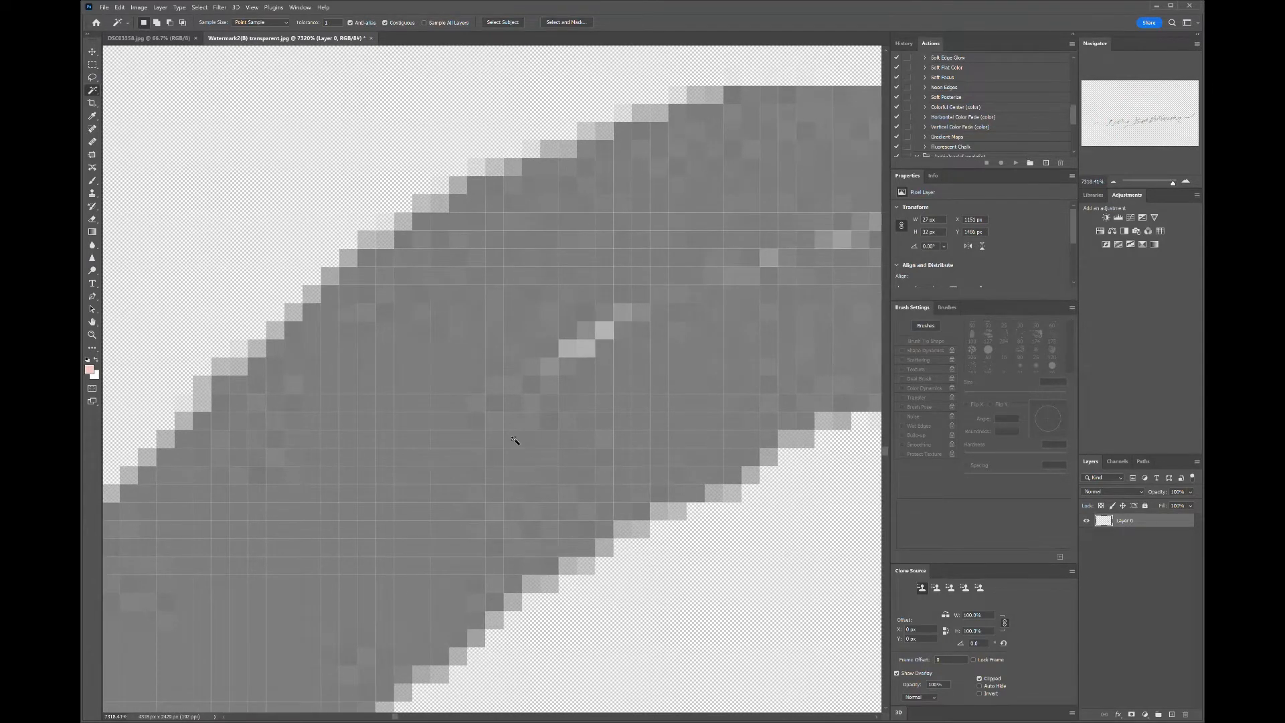
click(576, 357)
click(601, 338)
click(581, 334)
click(591, 332)
click(591, 339)
key(Delete)
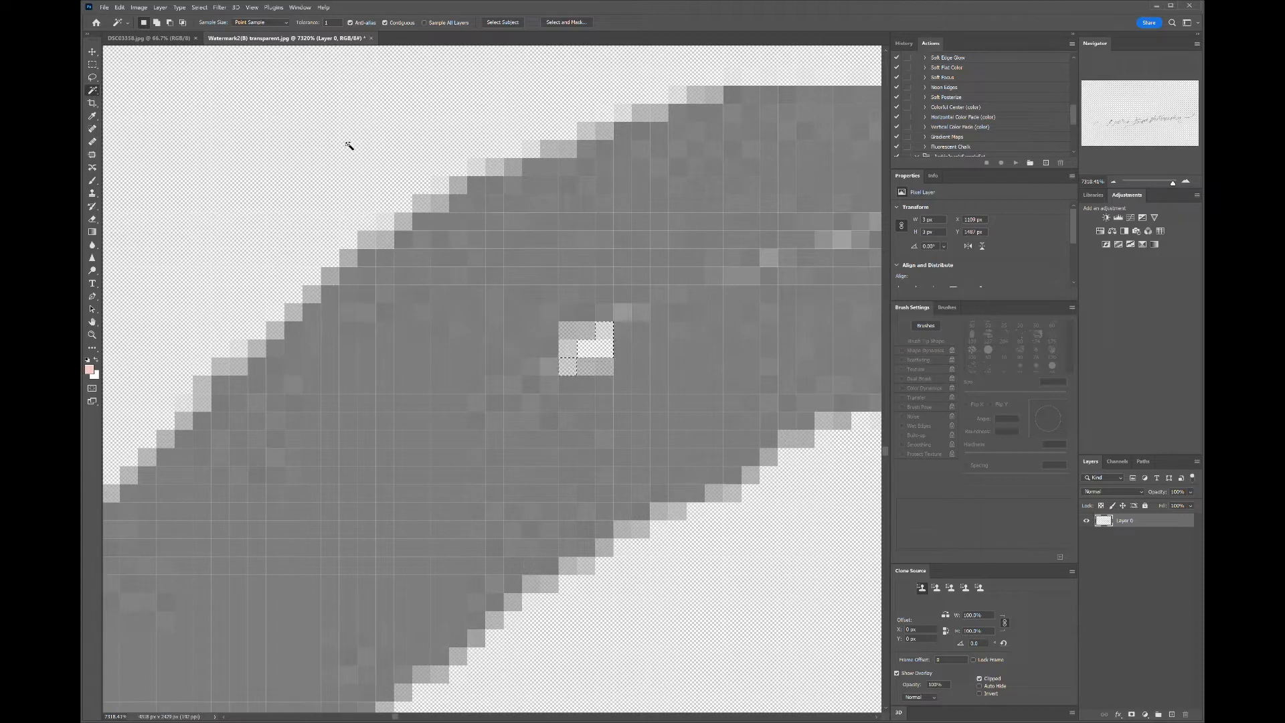
- Inspect the whole signature across Crooked Tripod Photography for any remaining white areas
scroll(502, 401, down, 10)
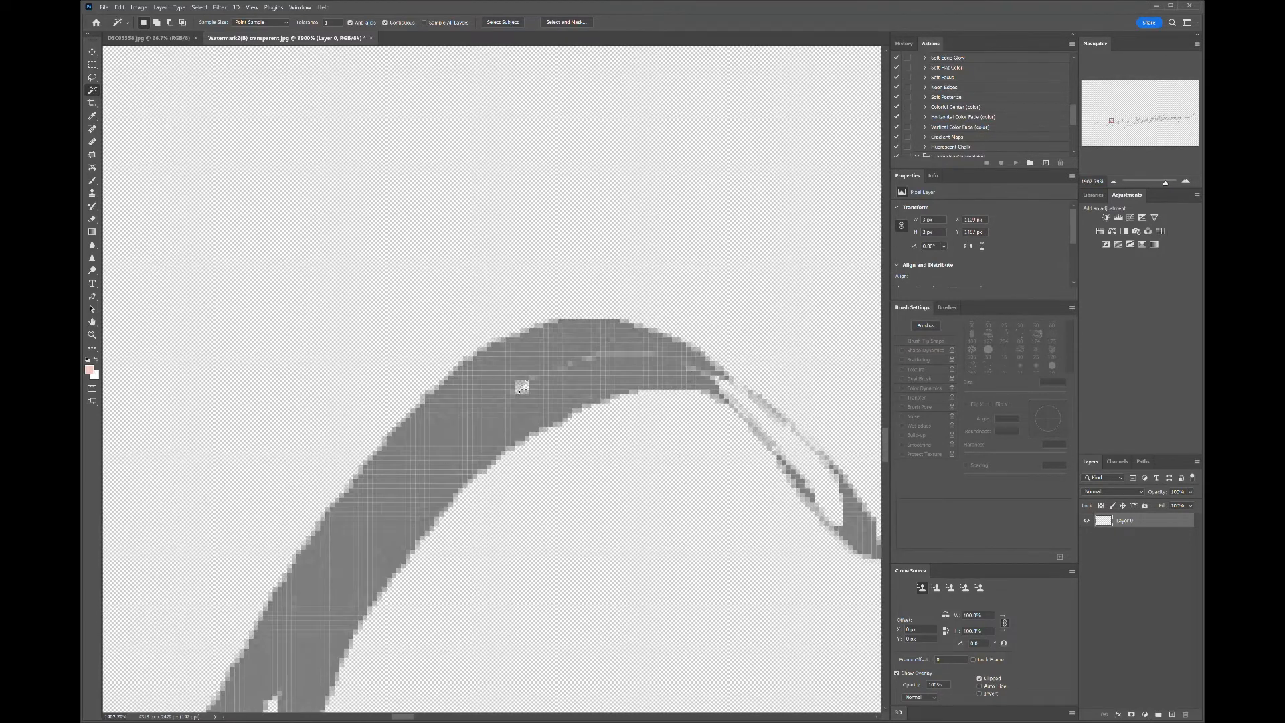
scroll(367, 299, down, 4)
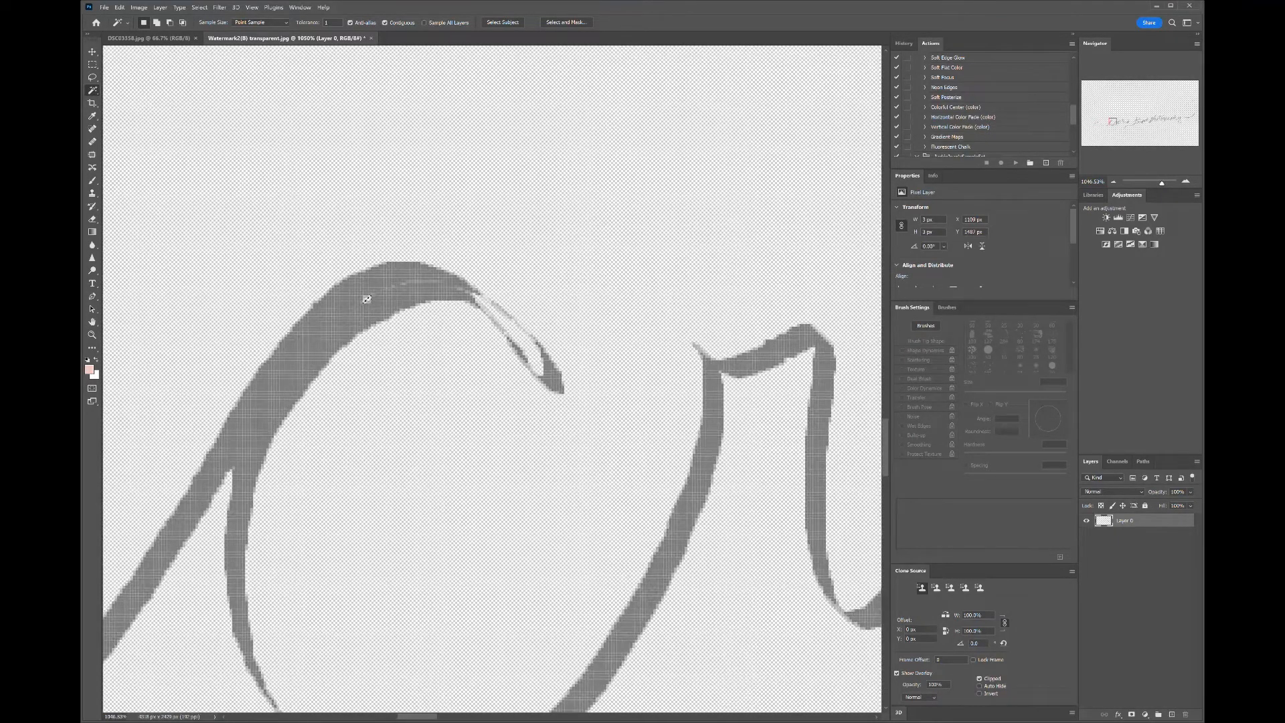
scroll(367, 299, right, 8)
scroll(492, 379, up, 2)
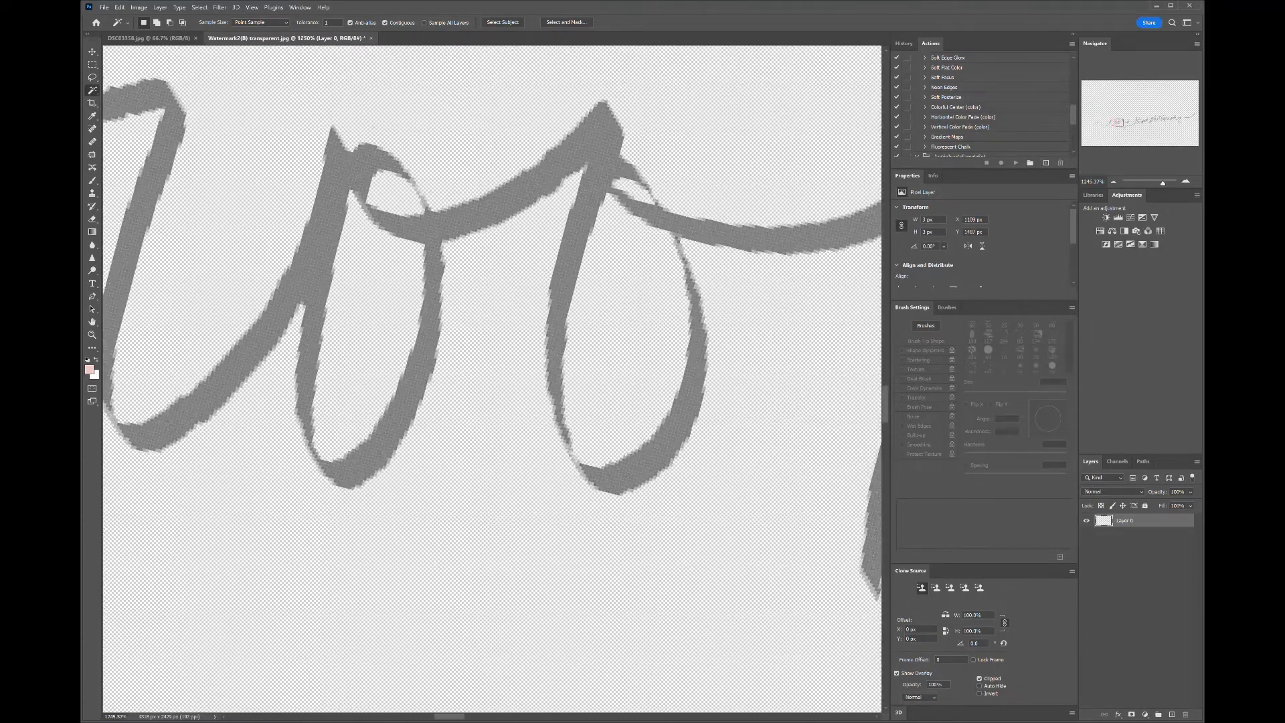
scroll(492, 378, down, 1)
scroll(492, 378, right, 10)
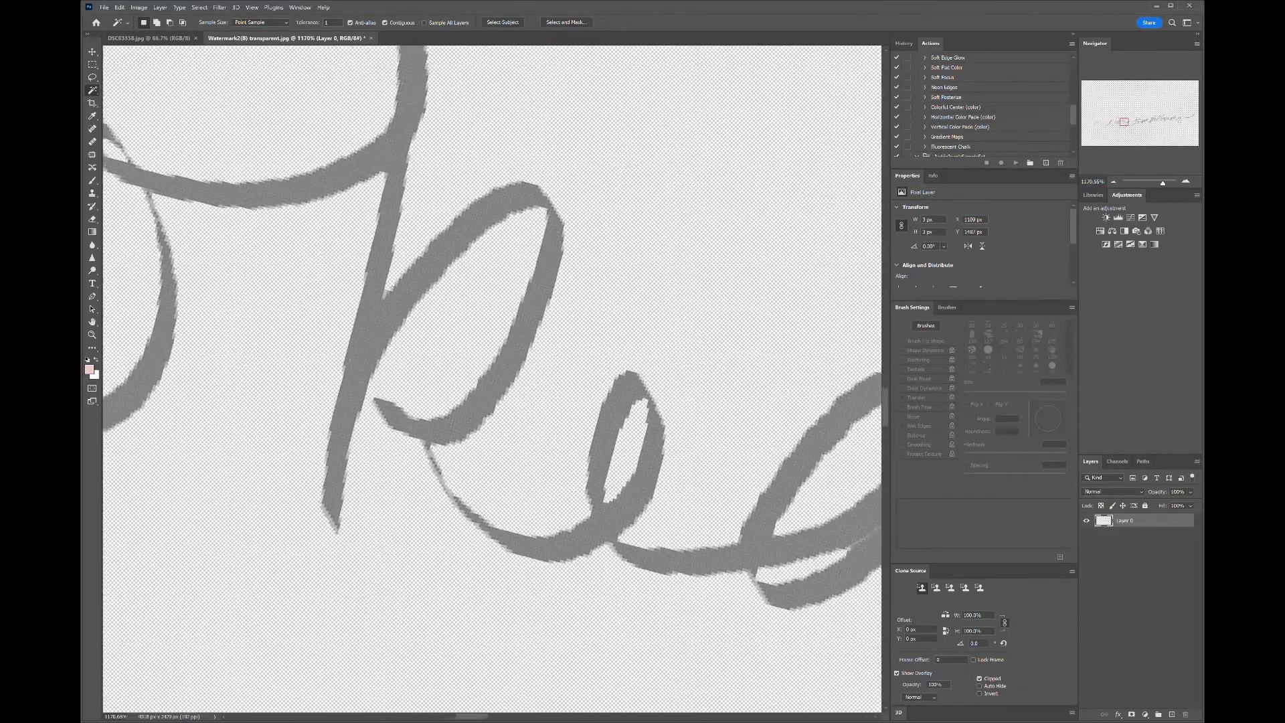
scroll(492, 378, right, 8)
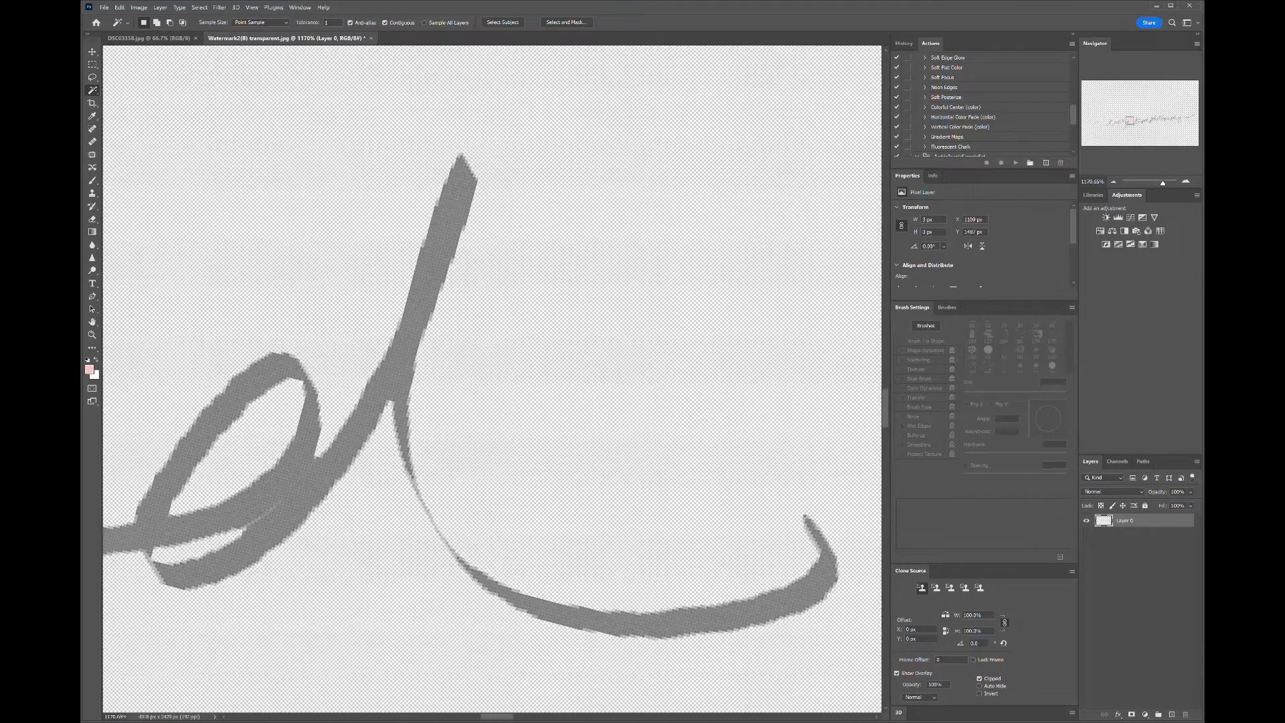
scroll(492, 378, down, 10)
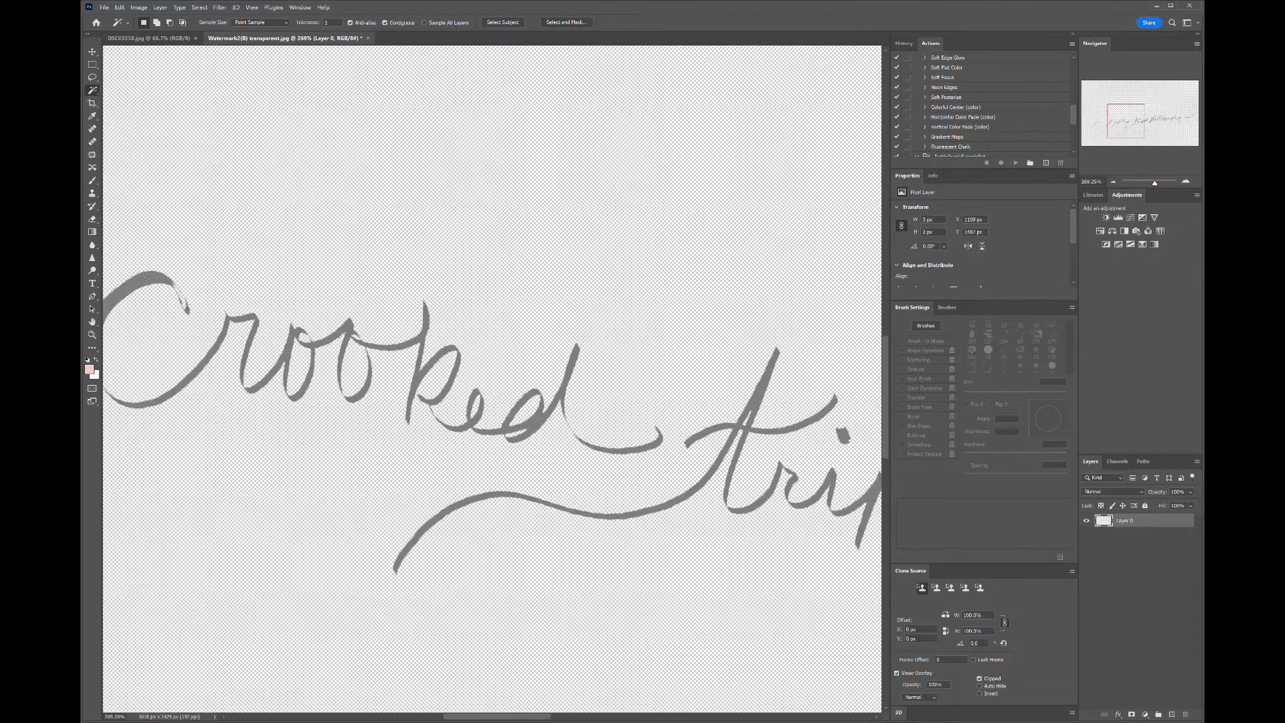
scroll(492, 379, right, 10)
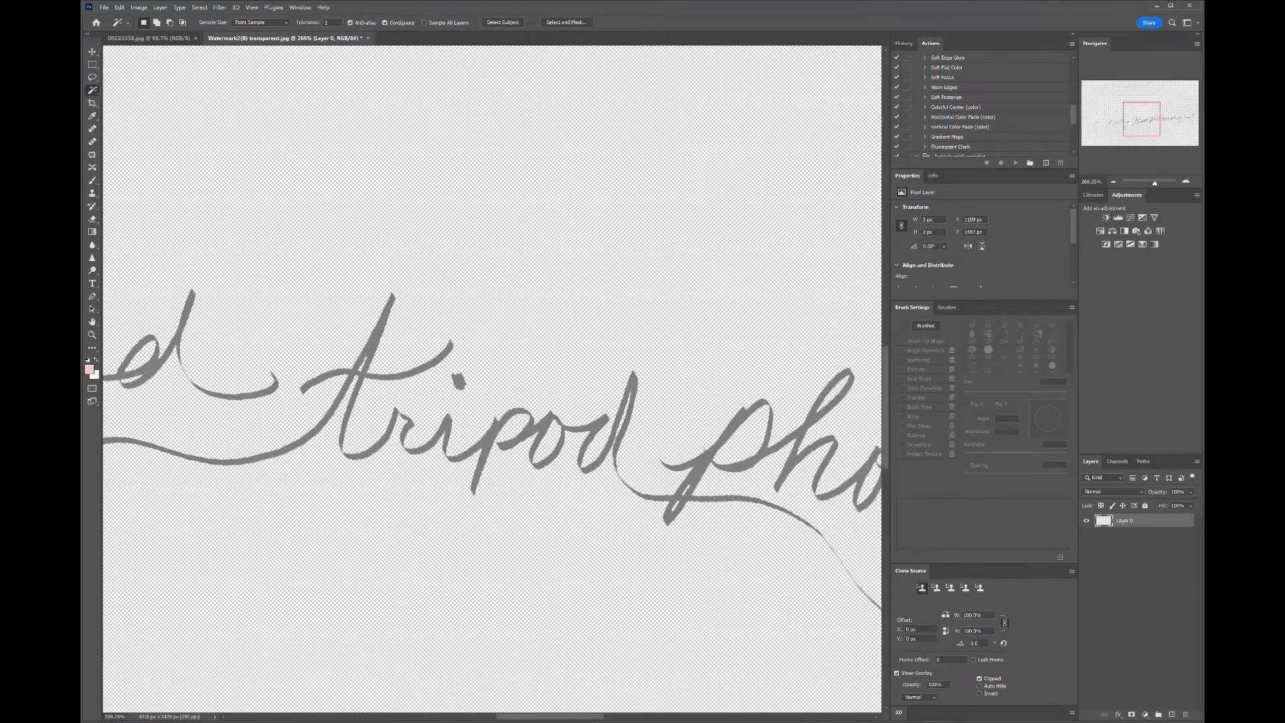
scroll(492, 378, right, 10)
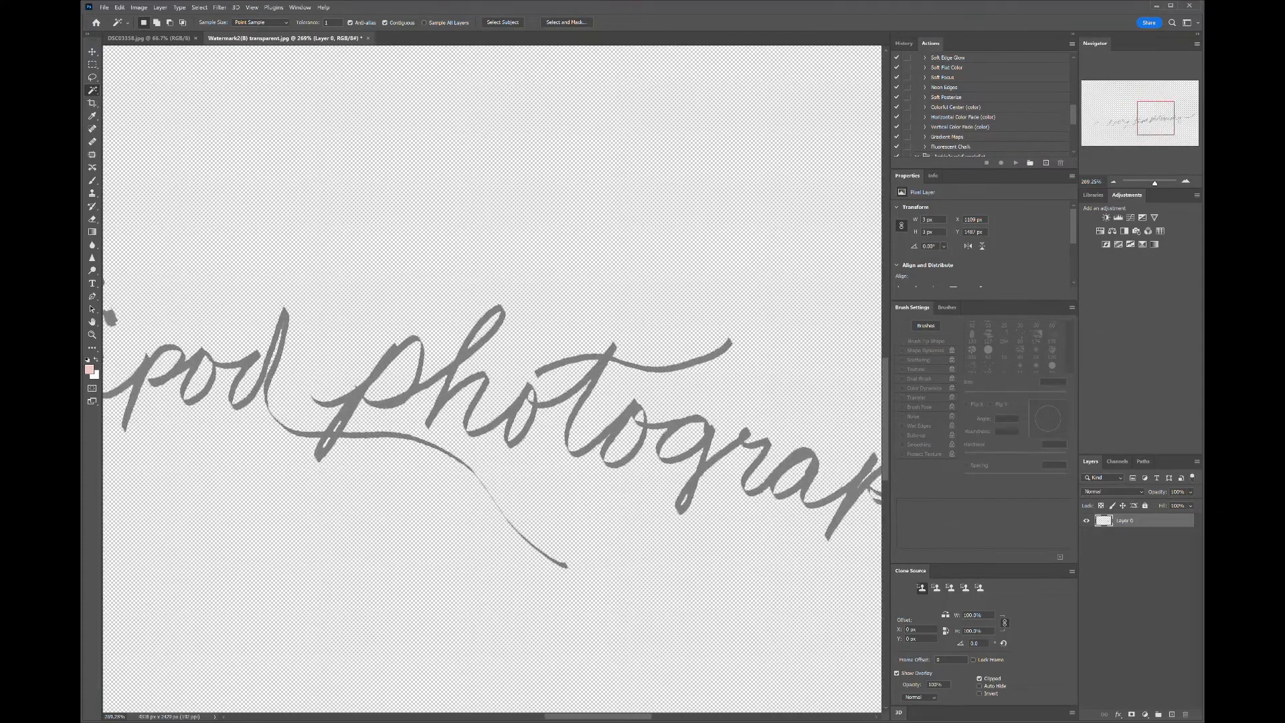
scroll(665, 468, down, 10)
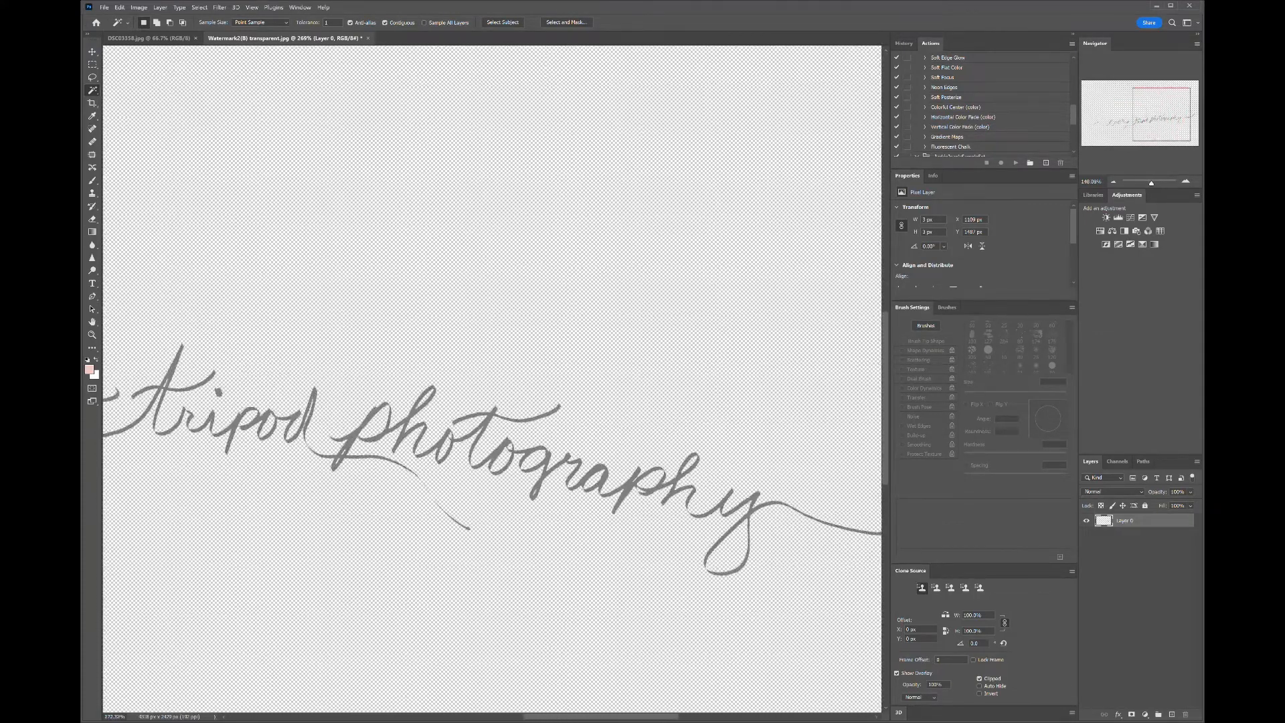
scroll(492, 379, down, 2)
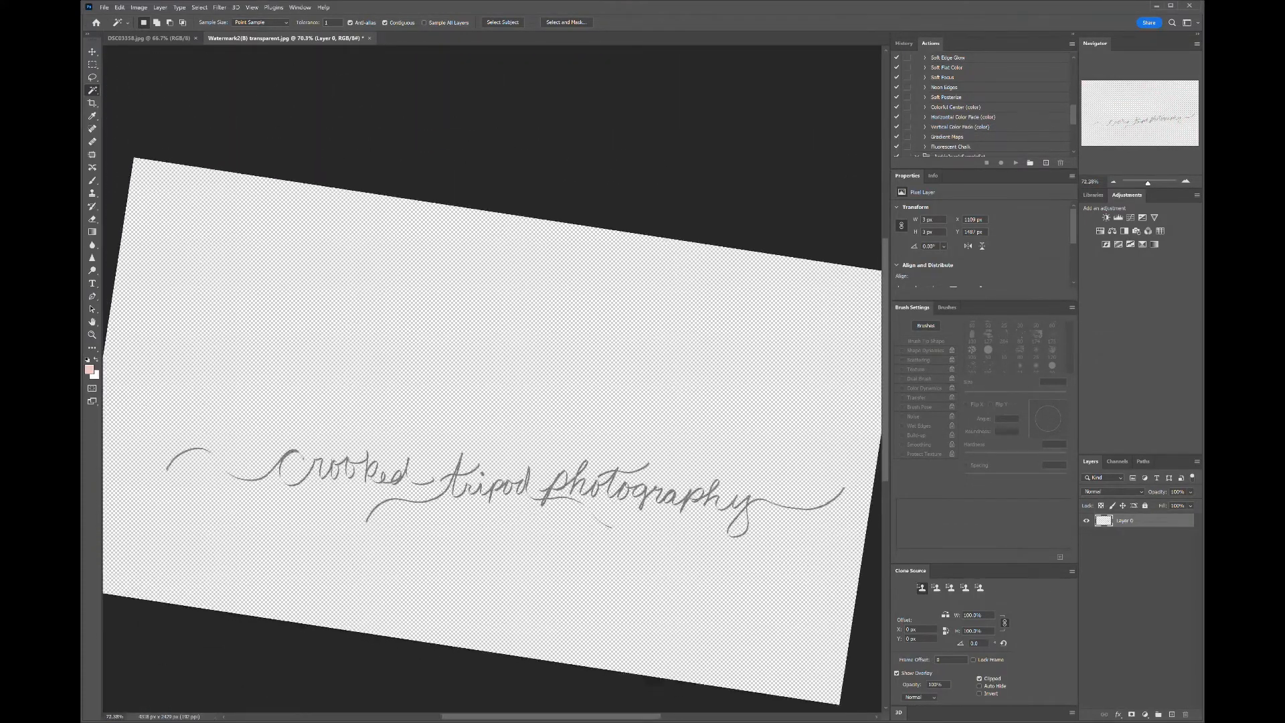
scroll(492, 428, down, 1)
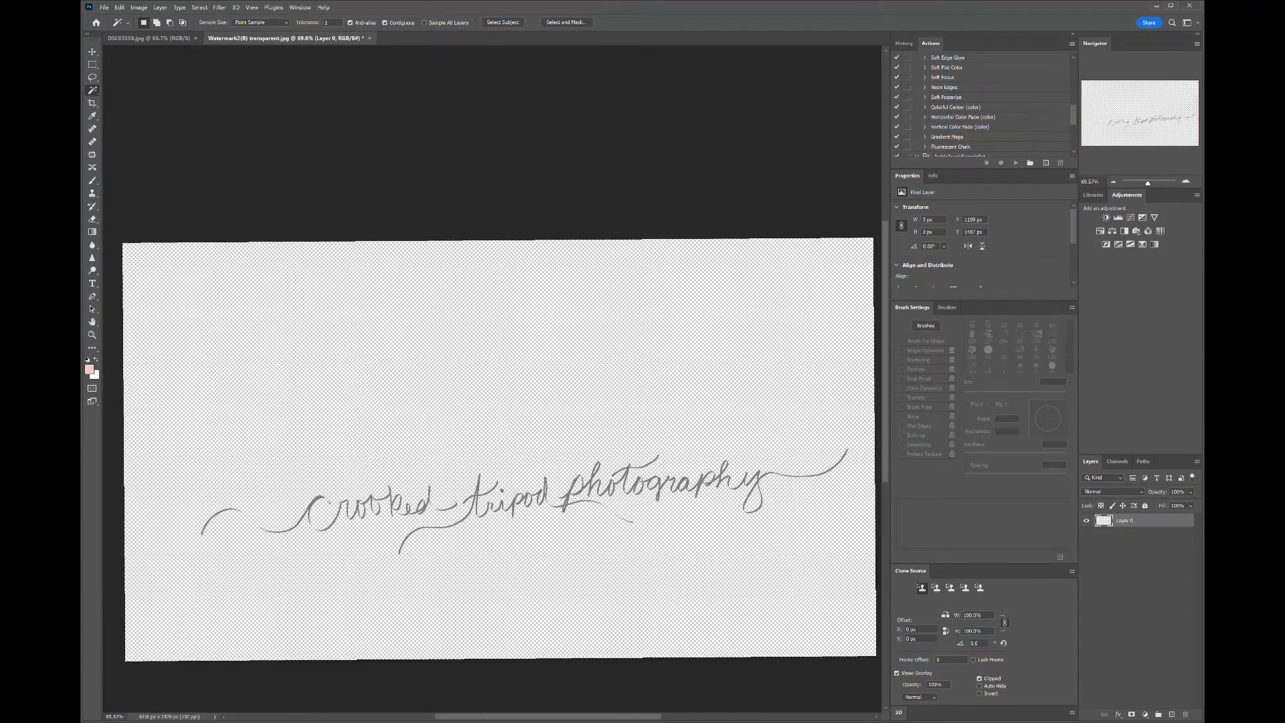
scroll(495, 455, down, 1)
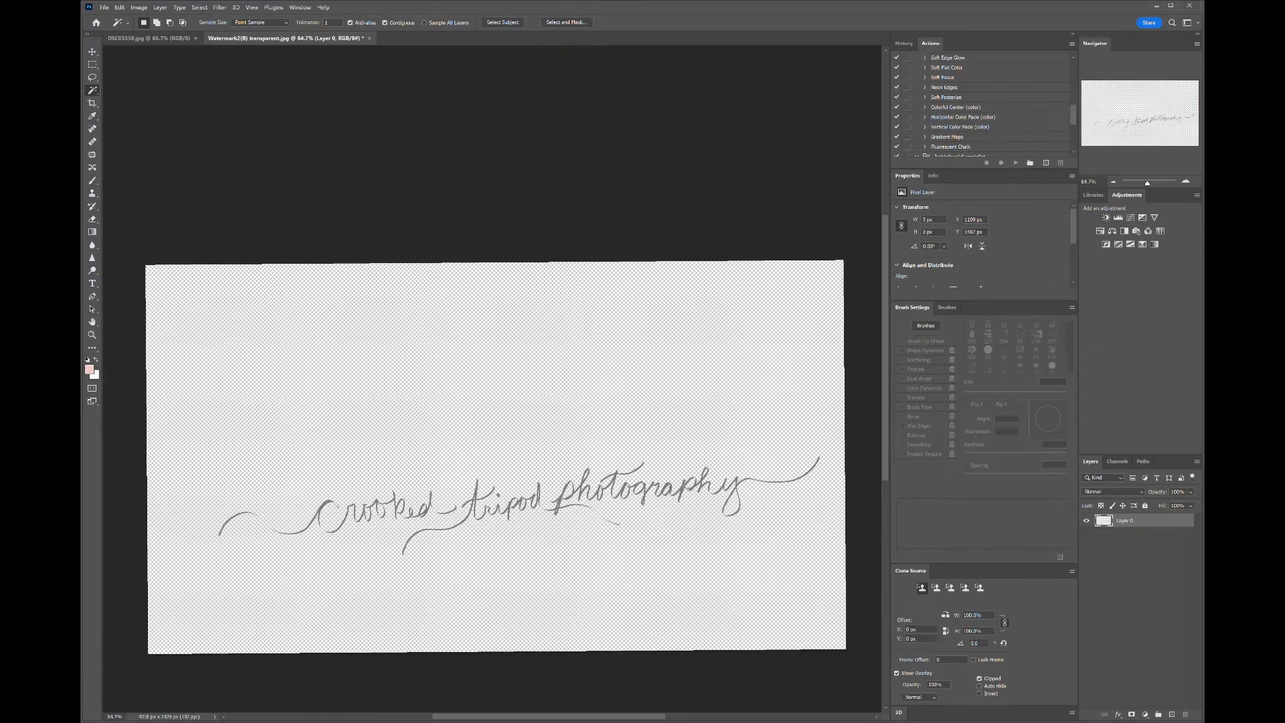
scroll(523, 516, down, 1)
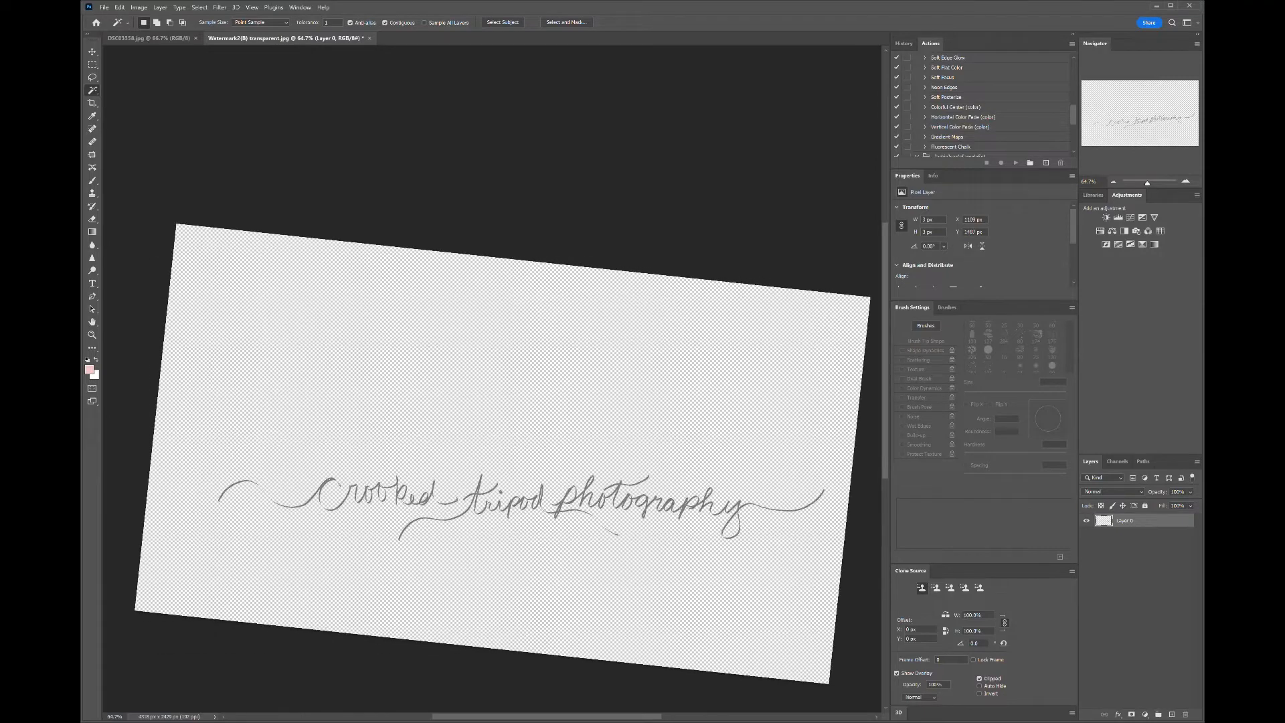
scroll(592, 492, down, 1)
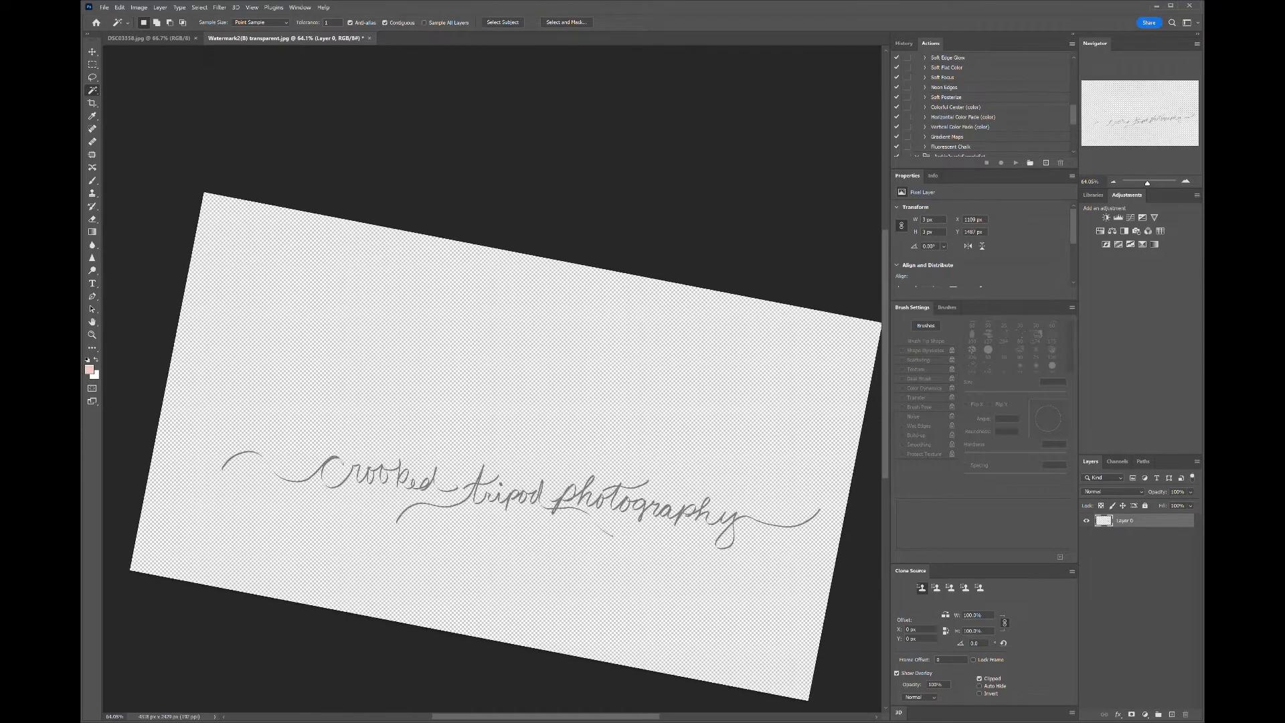
scroll(495, 456, down, 1)
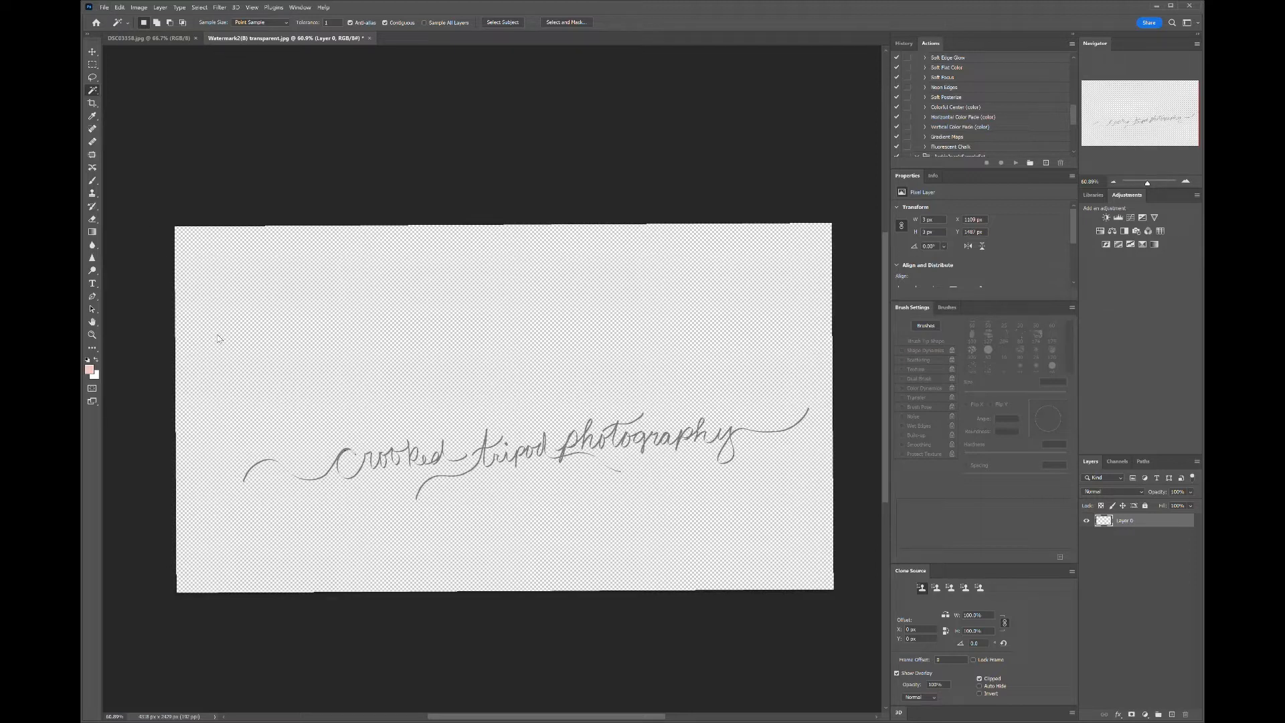
- Save the transparent watermark as a new file
key(ctrl+shift+s)
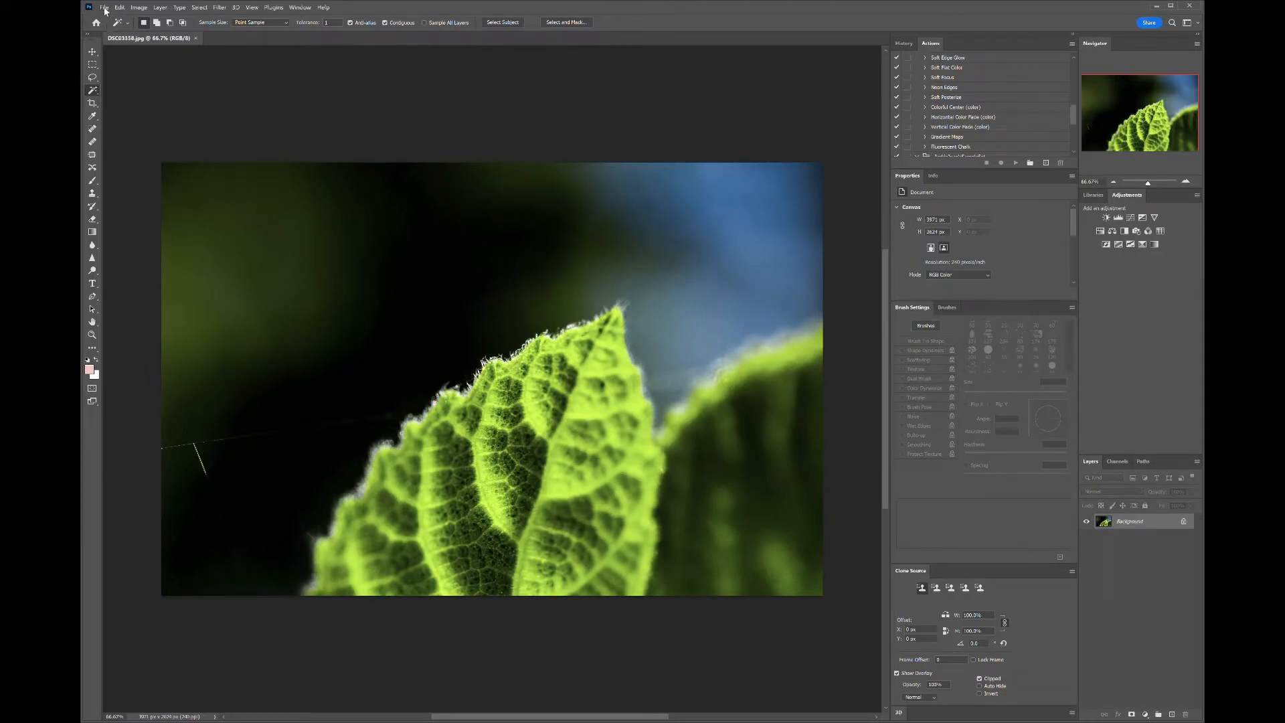
- Unlock the leaf photo's background layer and place the watermark into the photo
click(1185, 522)
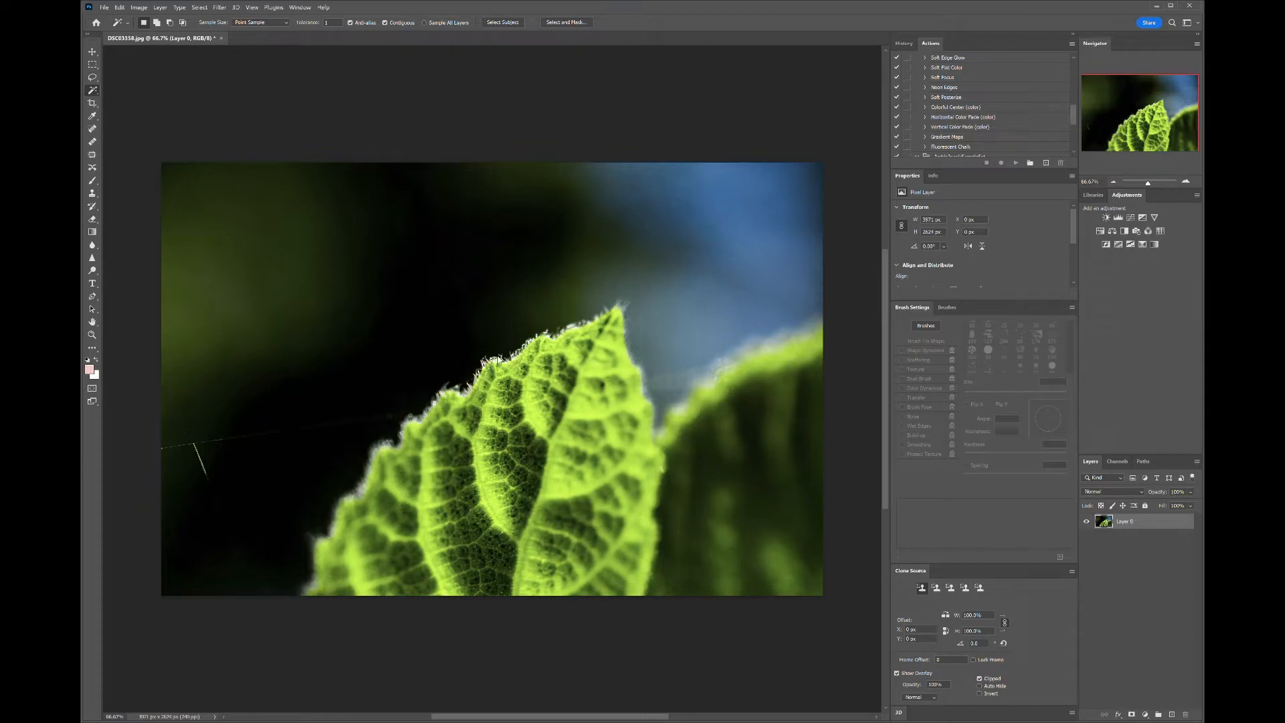
click(499, 360)
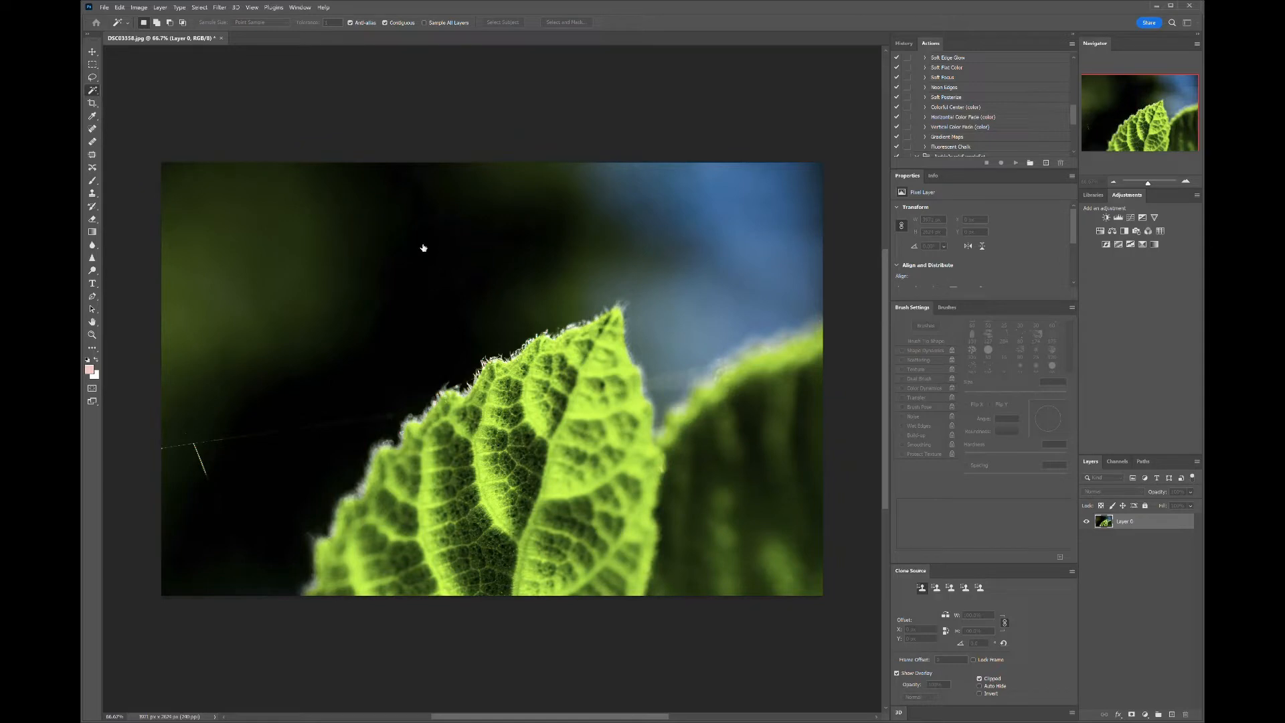
click(424, 248)
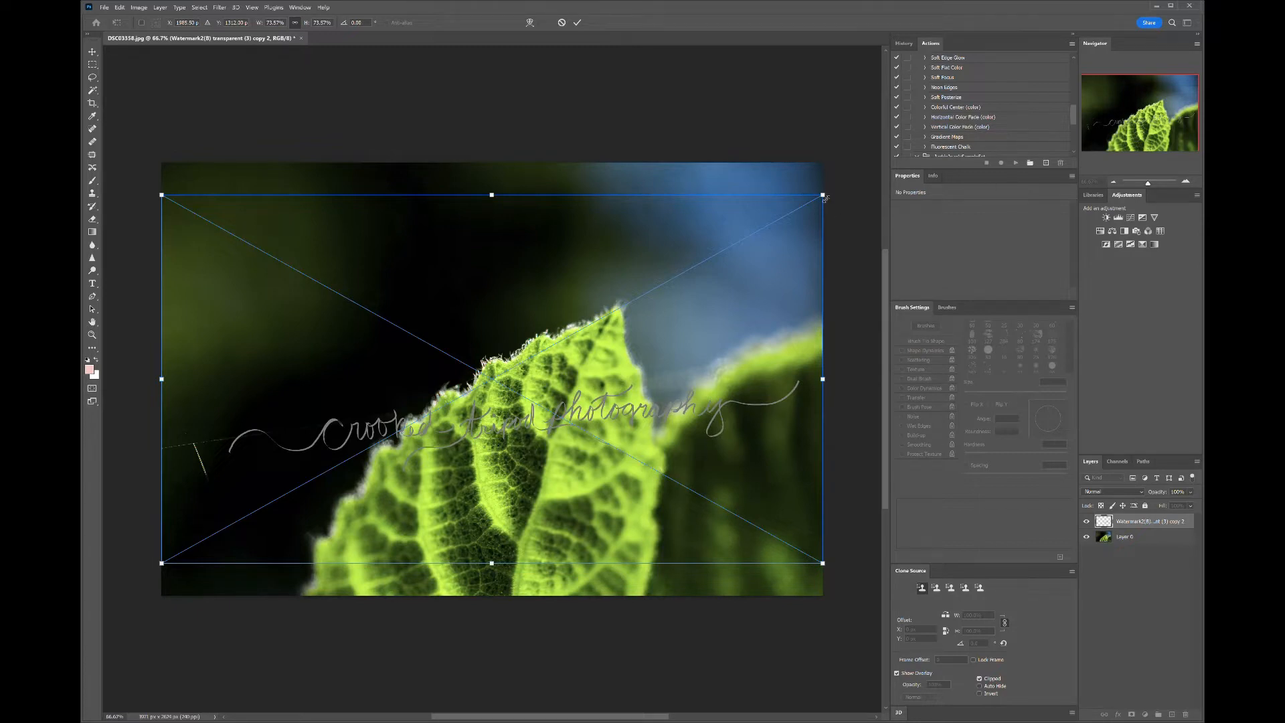
- Scale the placed watermark down to about 43% and tilt it about 1°, moving it toward the upper left
drag(824, 200, 548, 372)
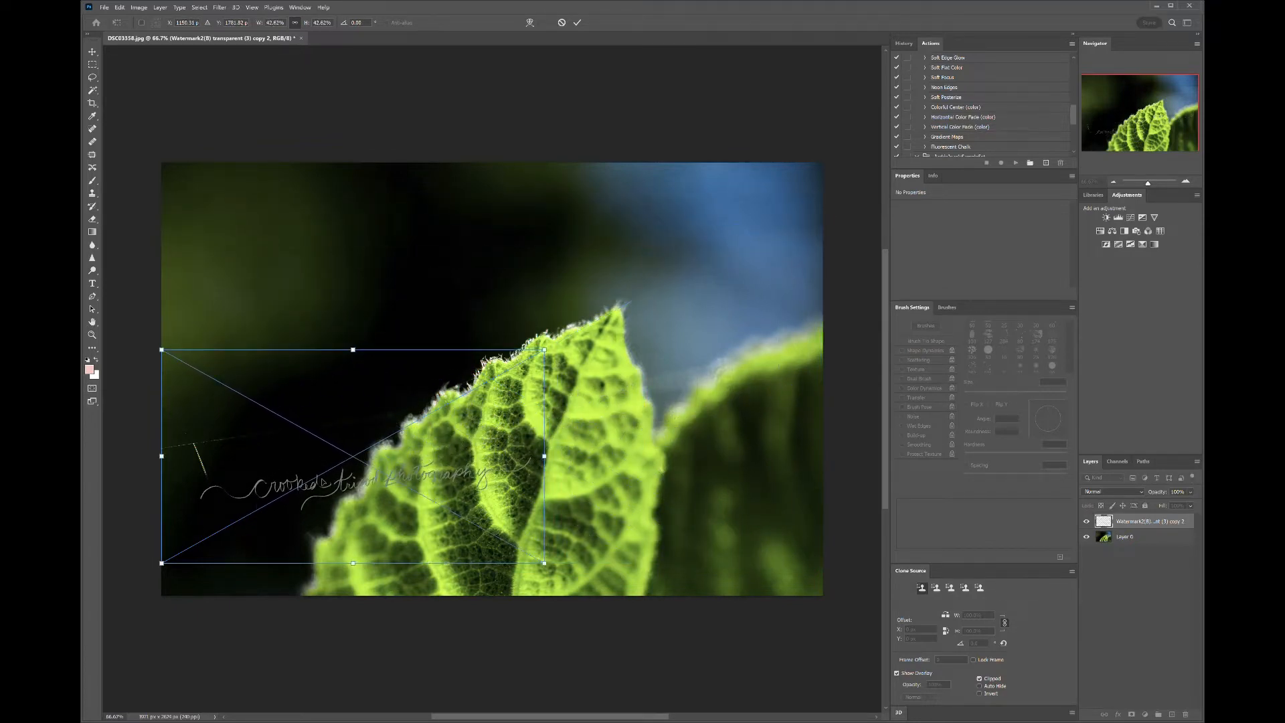
drag(353, 459, 501, 179)
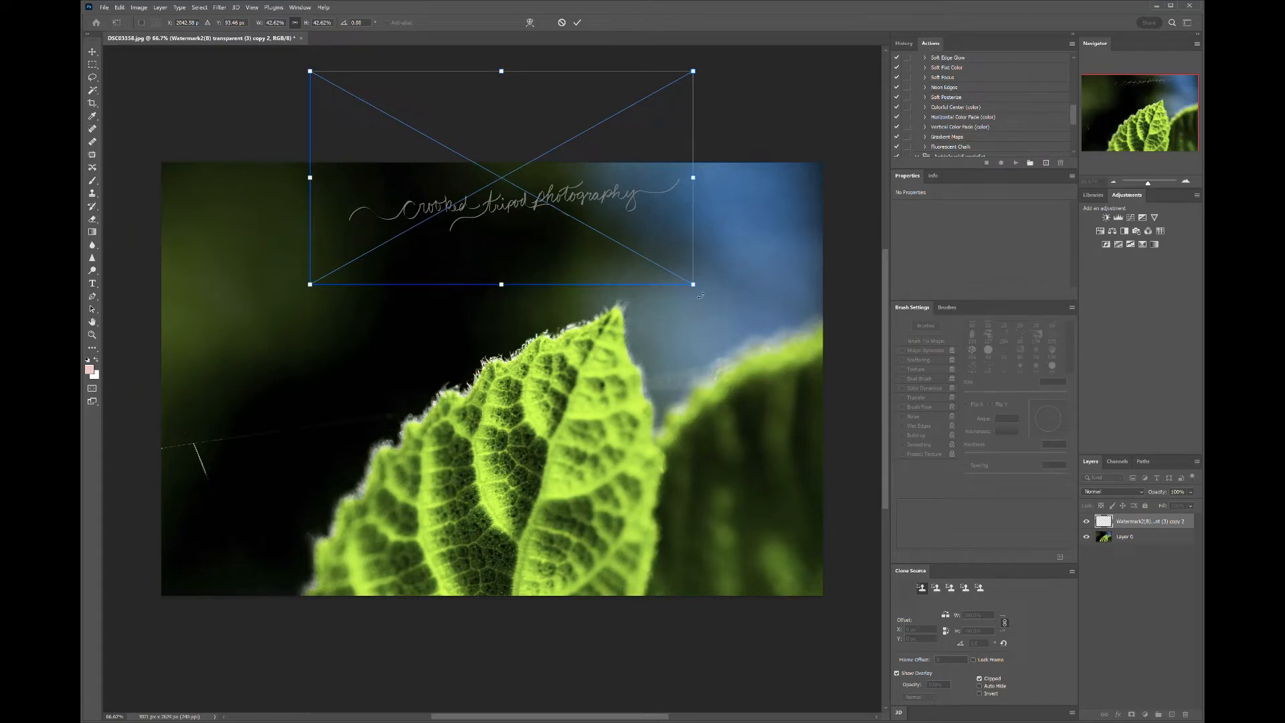
drag(701, 294, 701, 300)
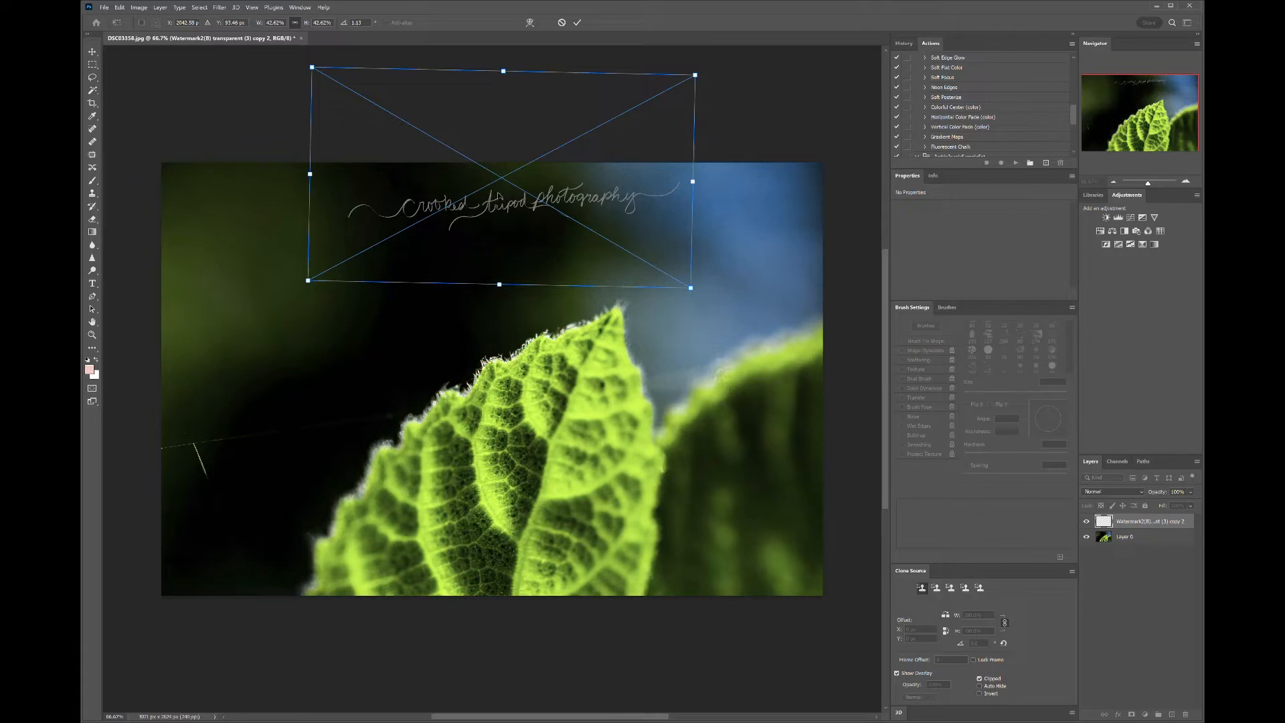
drag(498, 199, 305, 293)
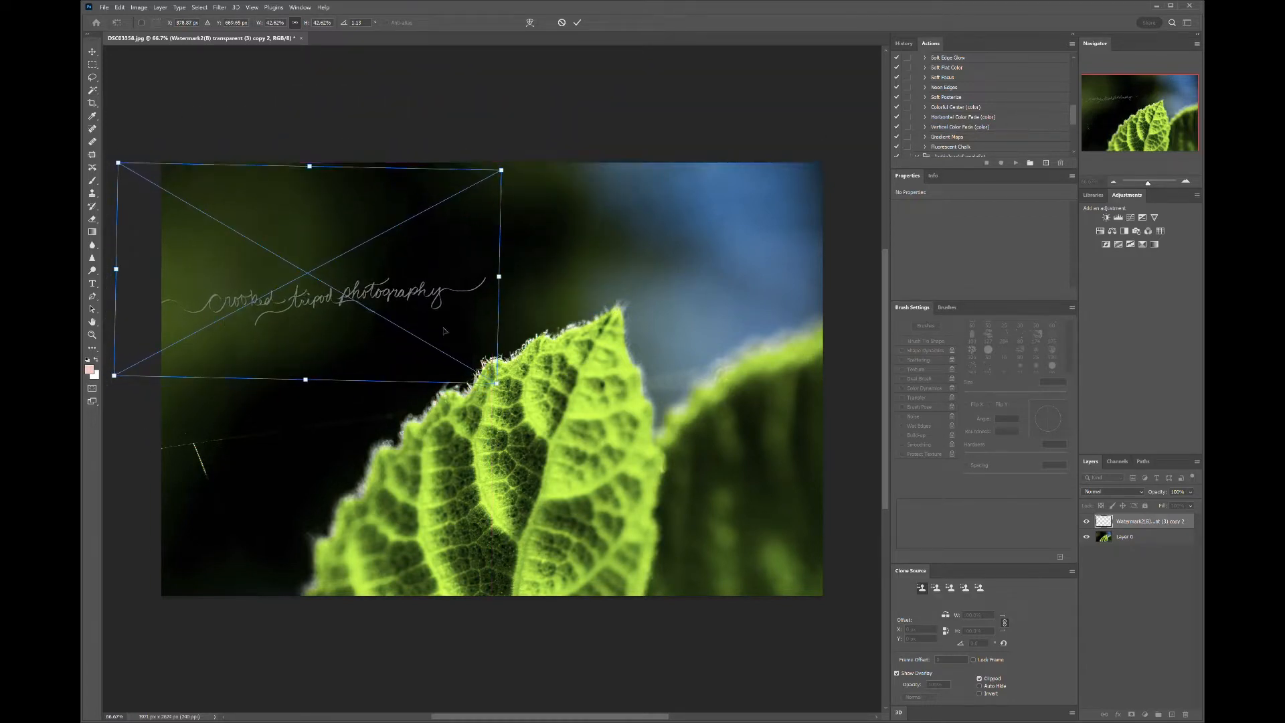
mouse_move(305, 315)
mouse_down()
mouse_move(312, 289)
mouse_move(323, 319)
mouse_up()
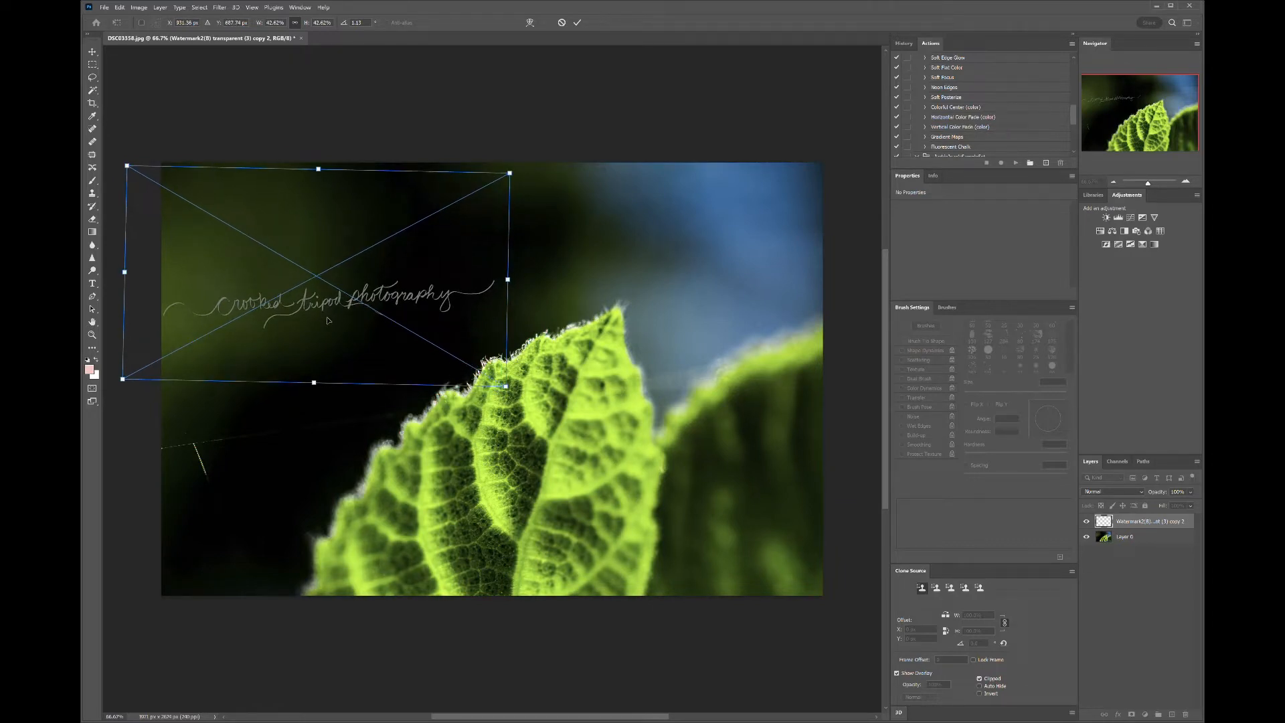
drag(314, 309, 308, 410)
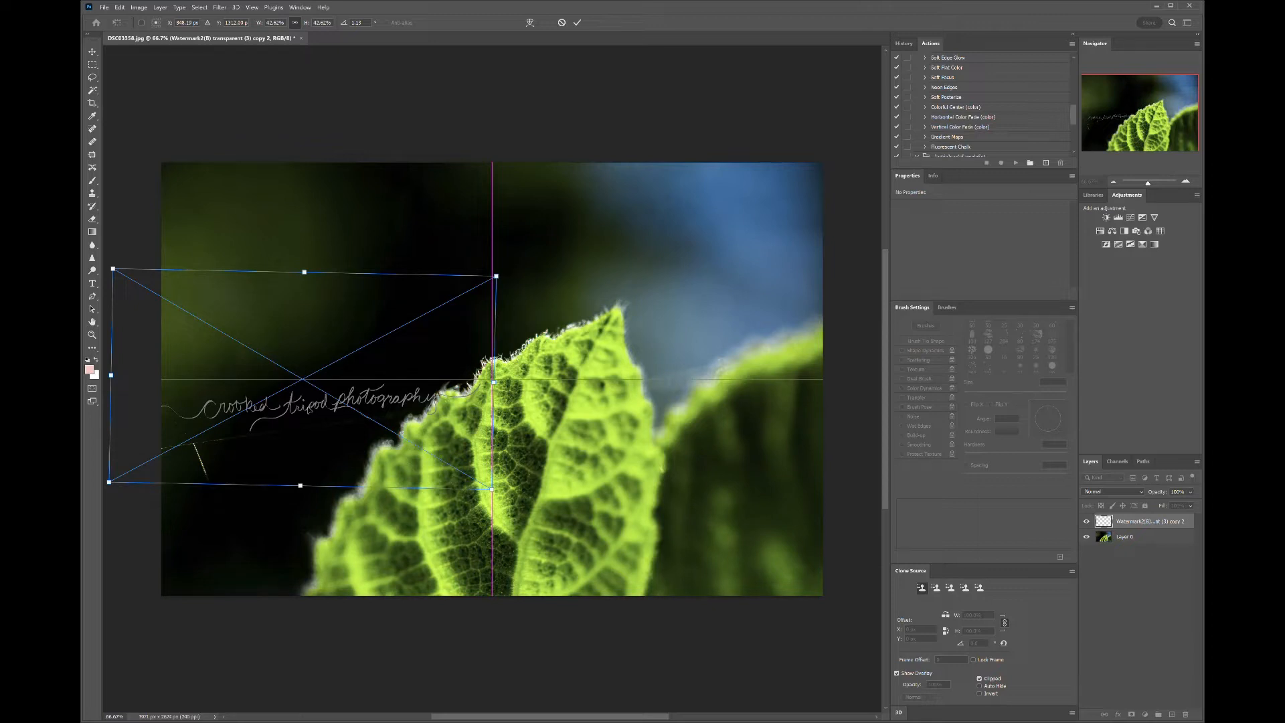
drag(308, 411, 348, 229)
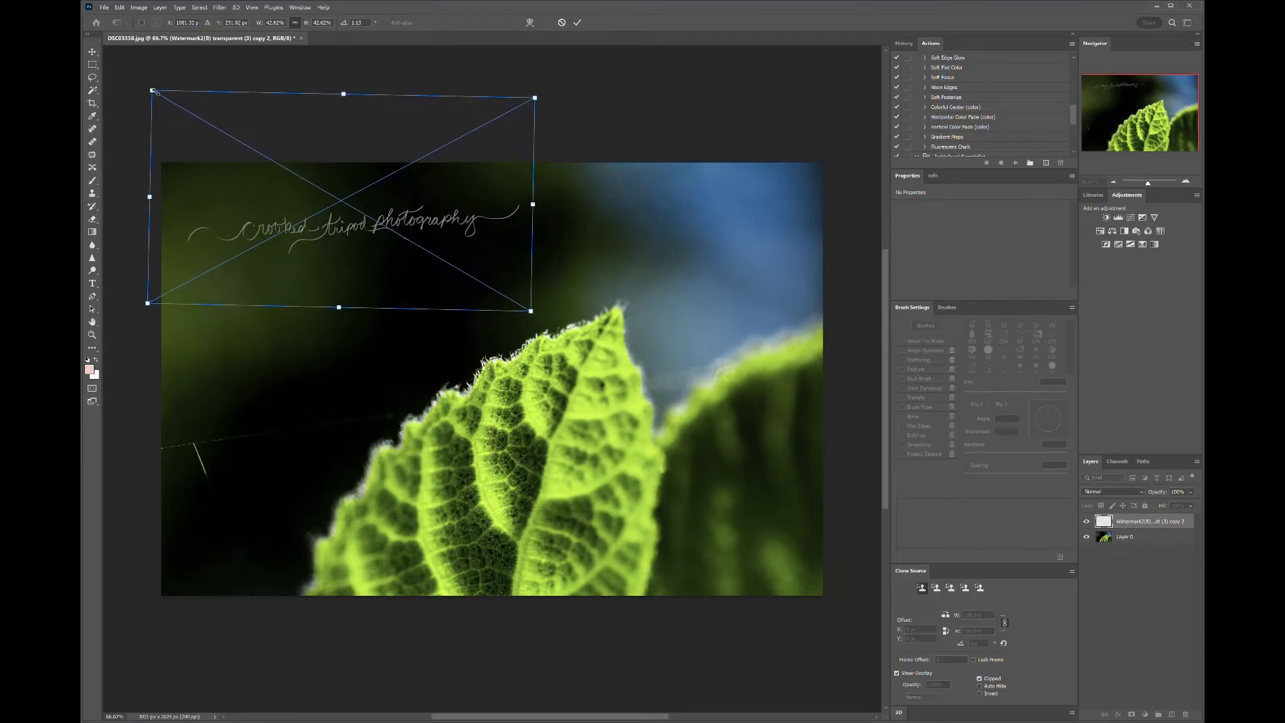
- Shrink the watermark to about 35%, rotate it about 3°, and commit it in the photo's top-left corner
drag(157, 94, 230, 132)
drag(395, 253, 692, 576)
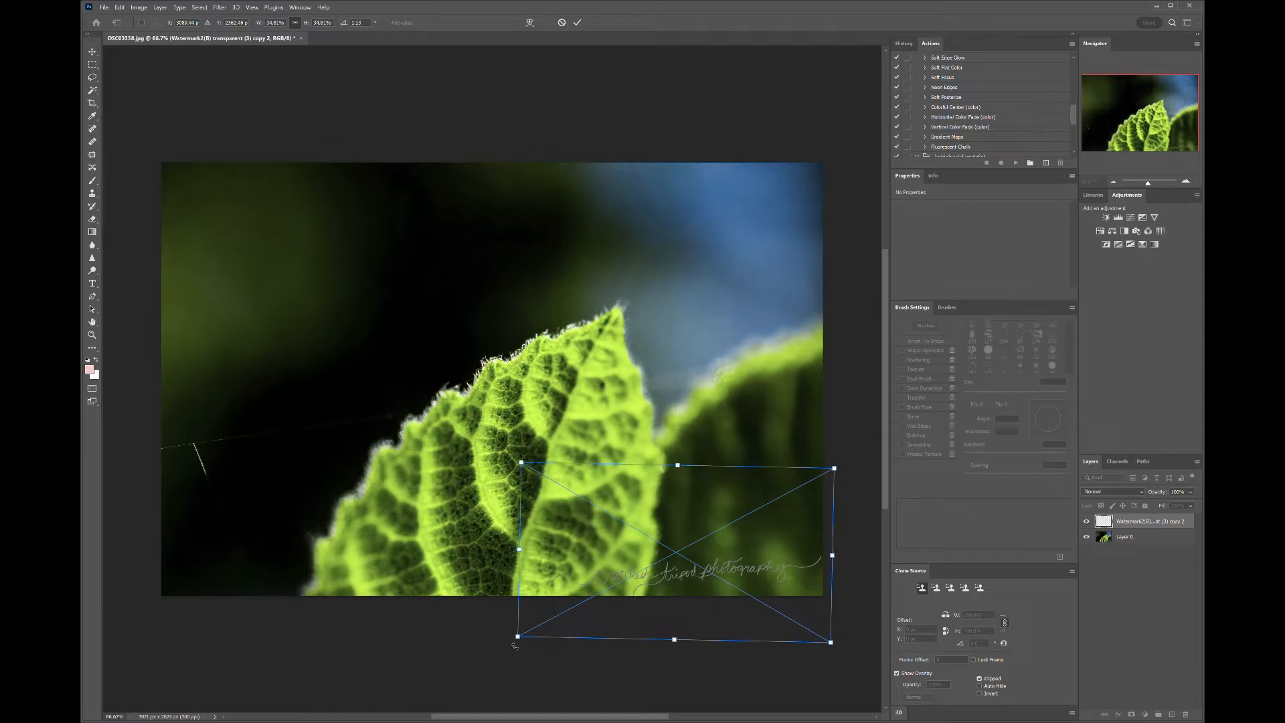
drag(515, 646, 513, 640)
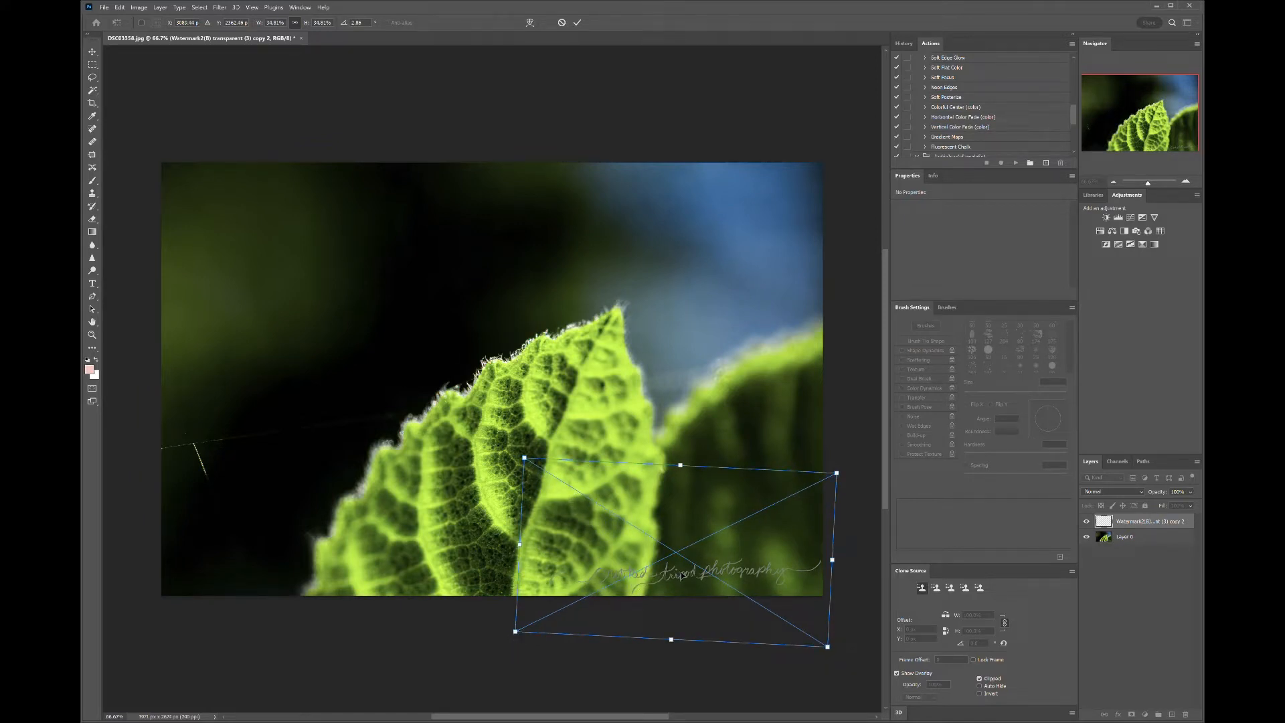
drag(680, 574, 312, 199)
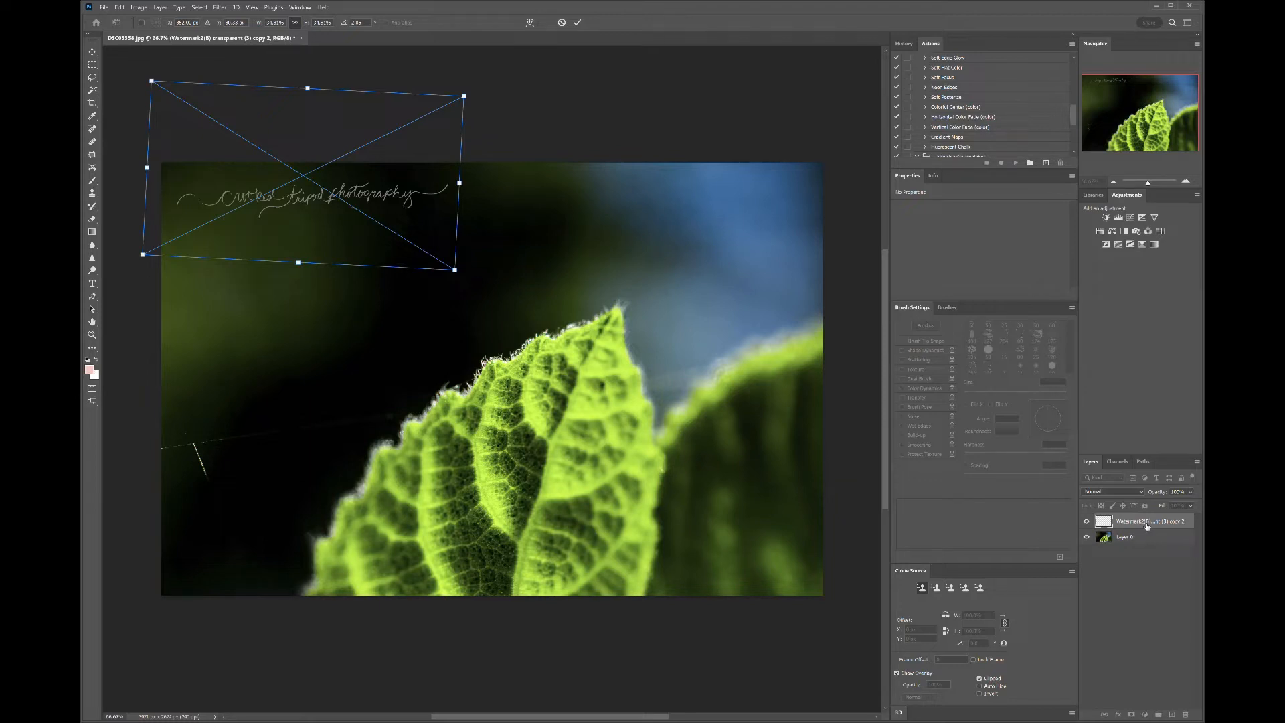
key(Return)
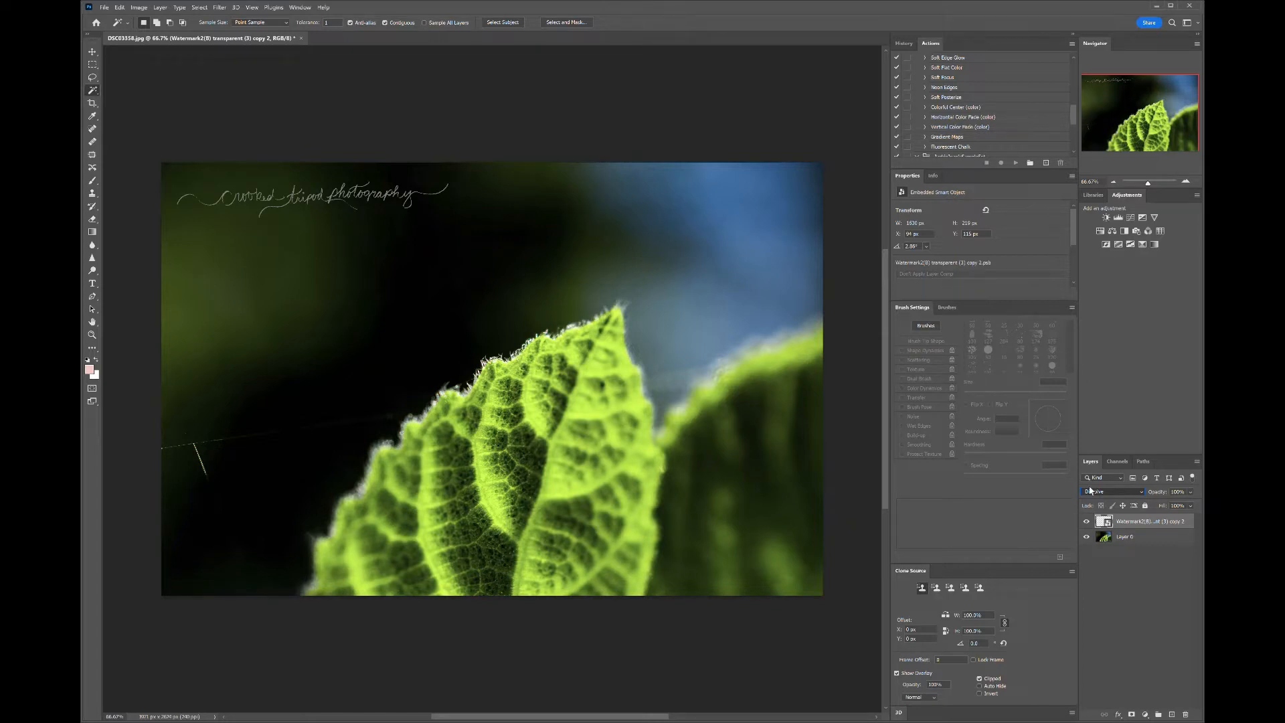
- Cycle through the watermark layer's blend modes on the leaf photo, settling on Luminosity
scroll(1092, 499, down, 1)
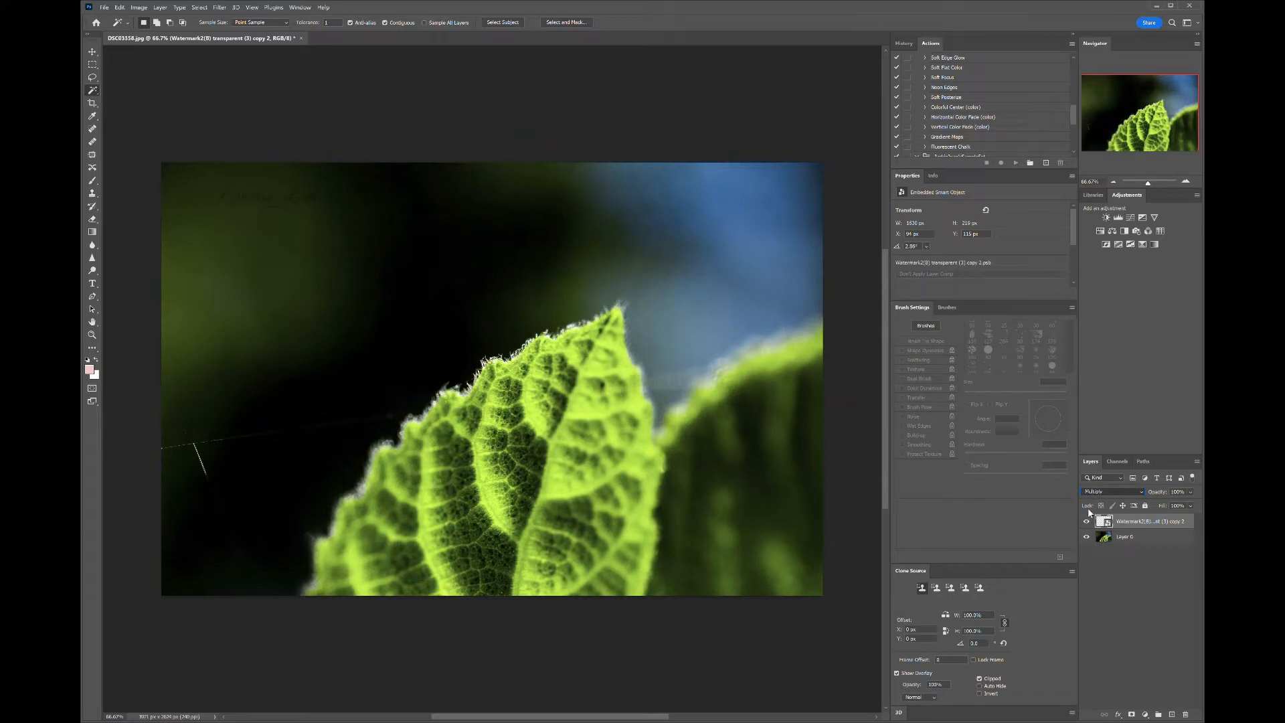
key(Down)
key(Down)
key(Down)
key(Down)
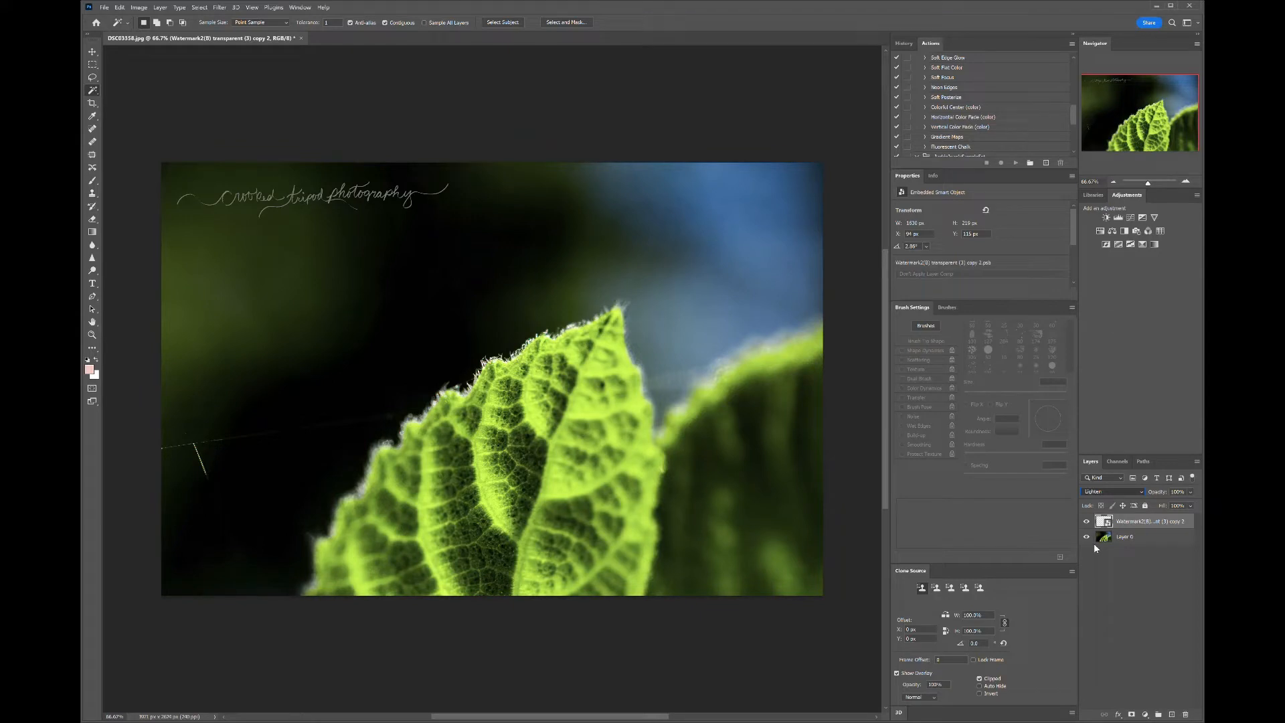
key(Down)
key(Down)
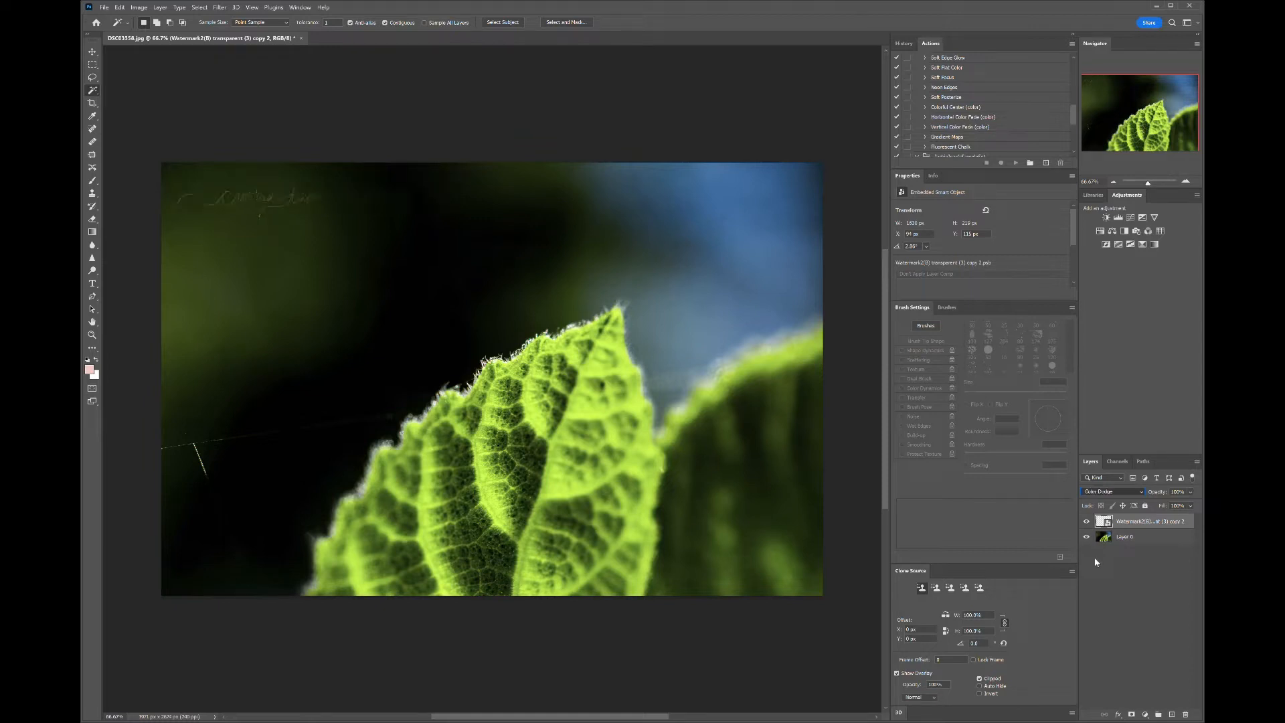
key(Down)
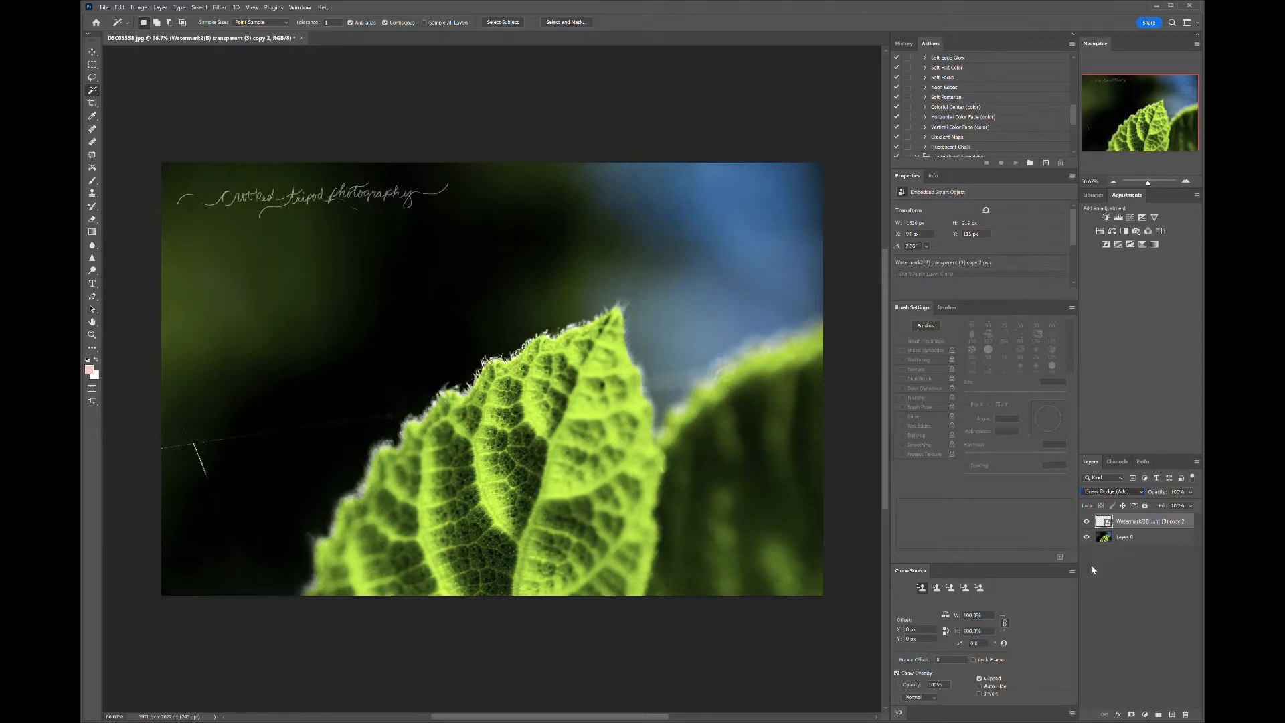
key(Down)
key(Down)
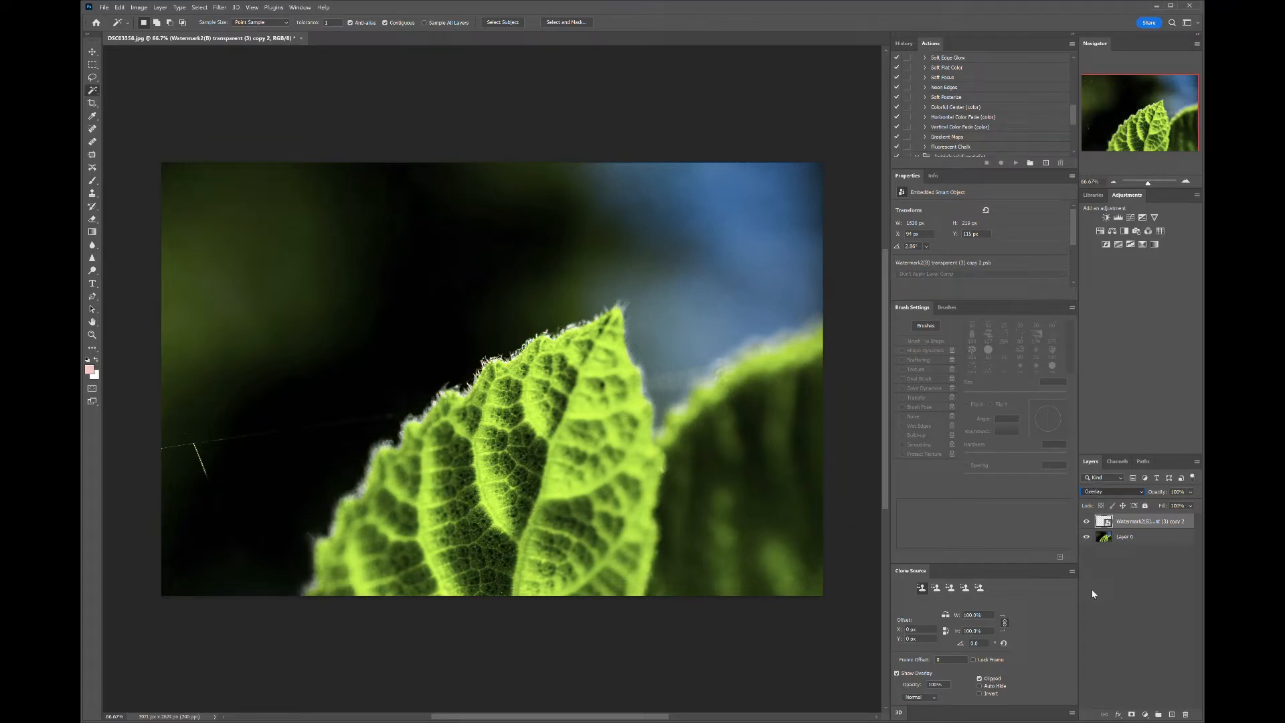
key(Down)
key(Down)
key(Down)
key(Down)
key(Down)
key(Down)
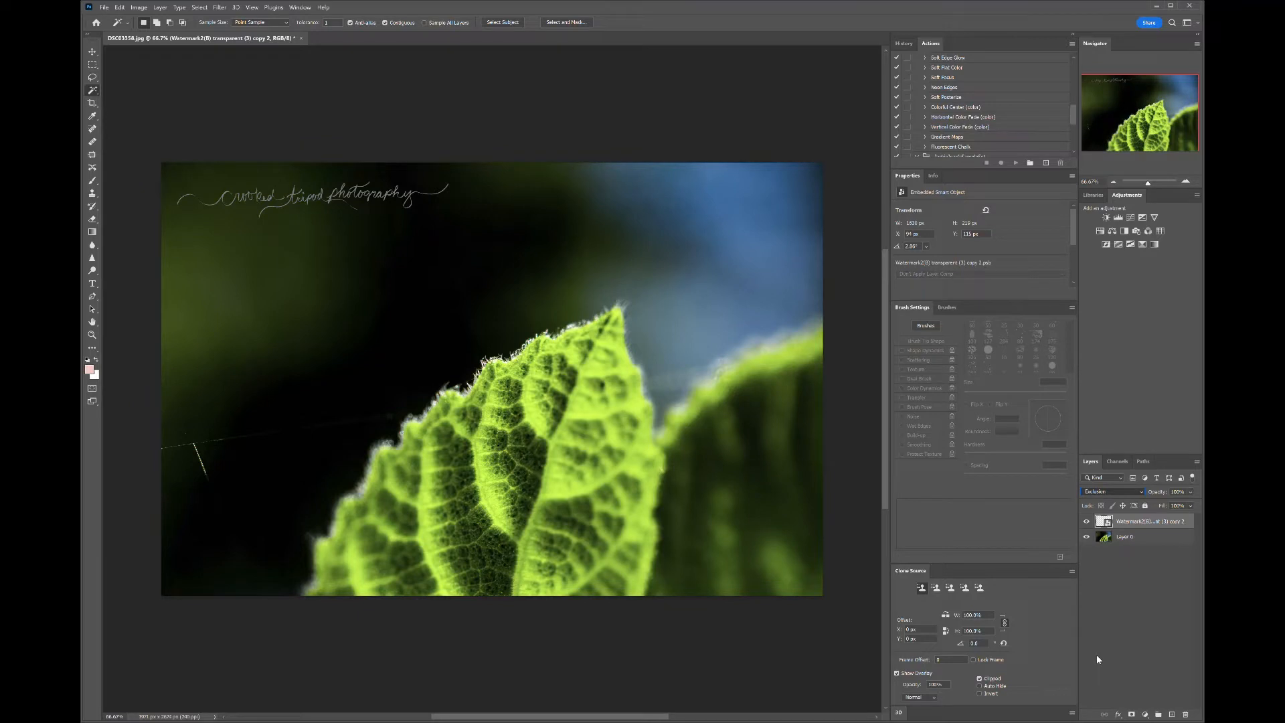
key(Down)
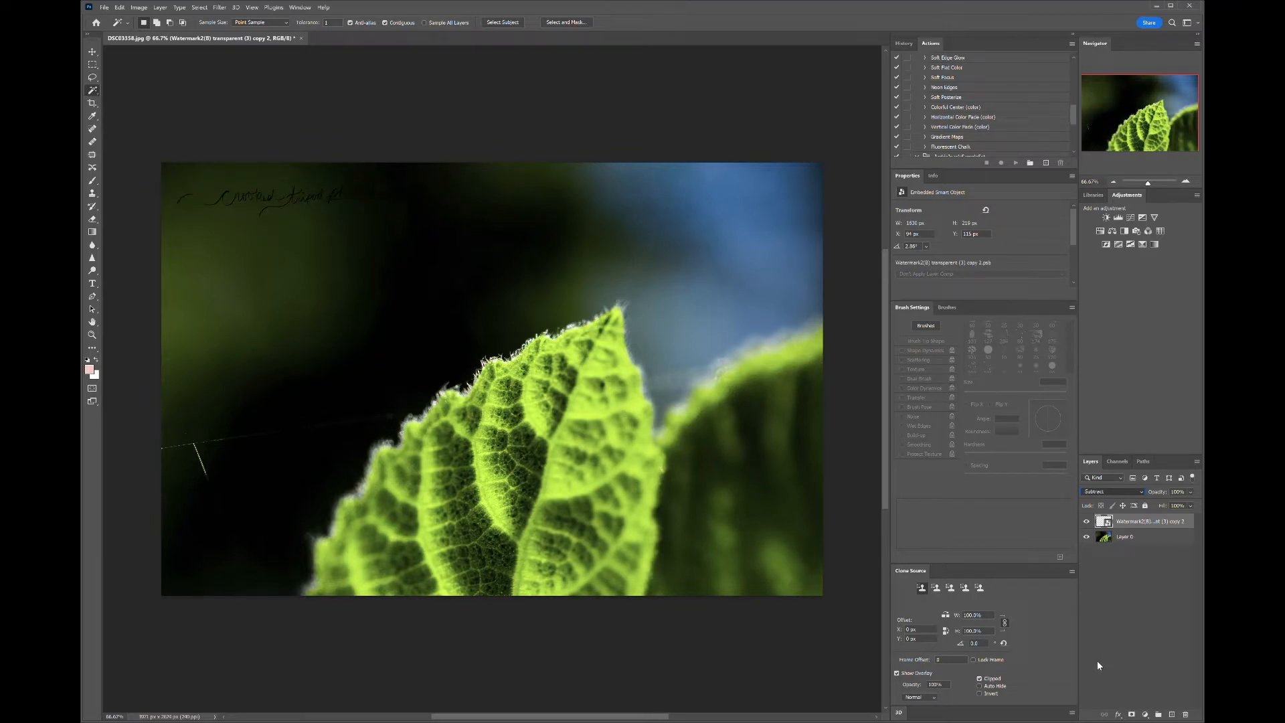
key(Down)
key(Down)
key(Down)
key(Down)
key(Down)
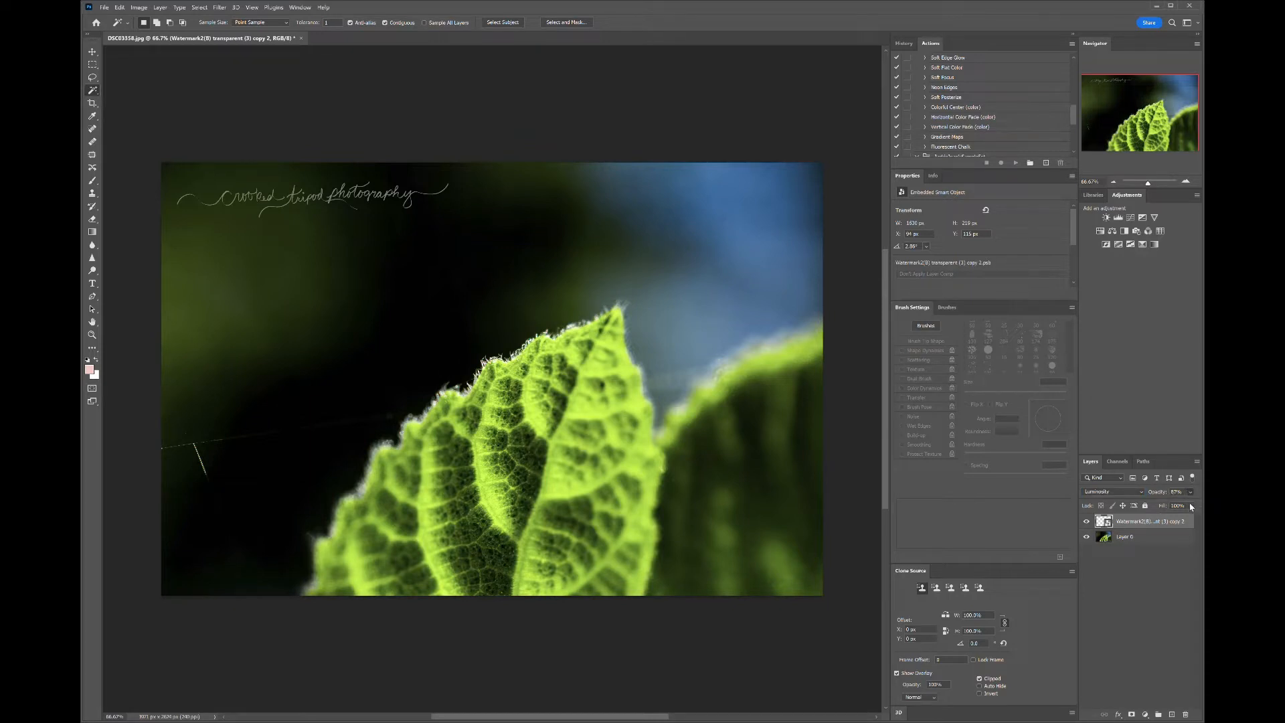
- Lower the watermark layer's opacity to about 70%
mouse_move(1180, 507)
mouse_down()
mouse_move(1132, 505)
mouse_move(1159, 504)
mouse_up()
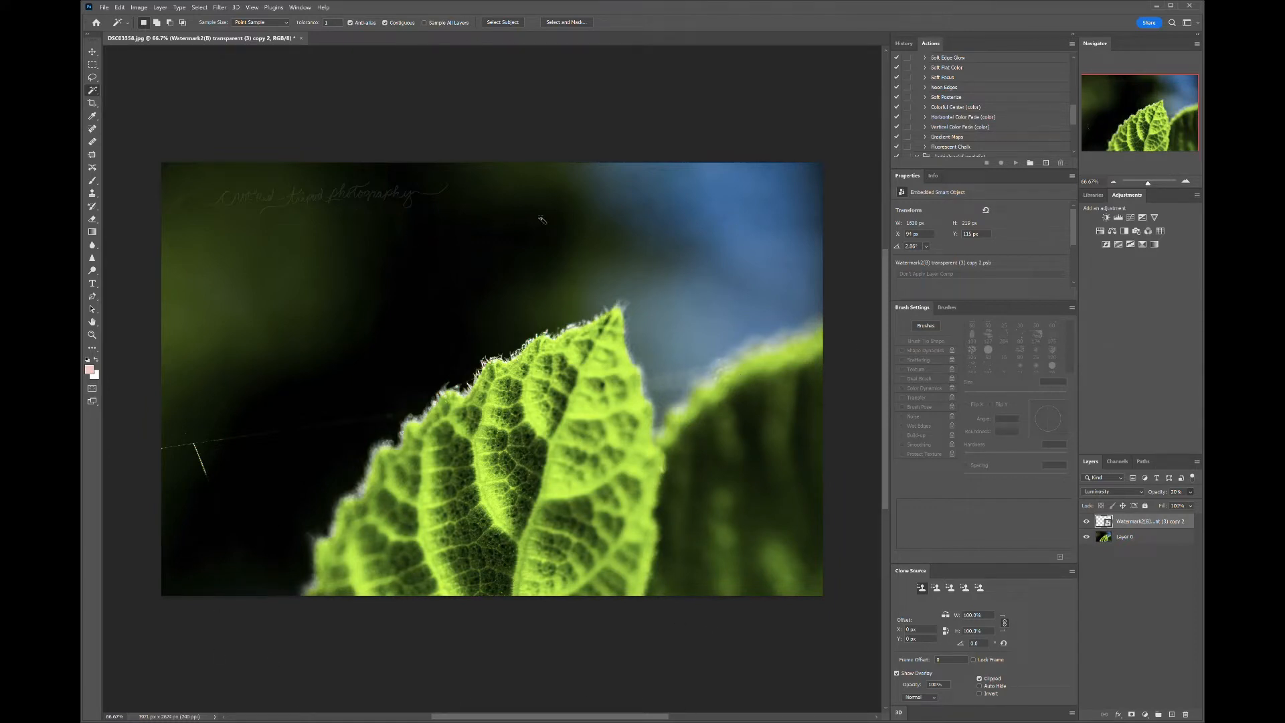
click(1144, 541)
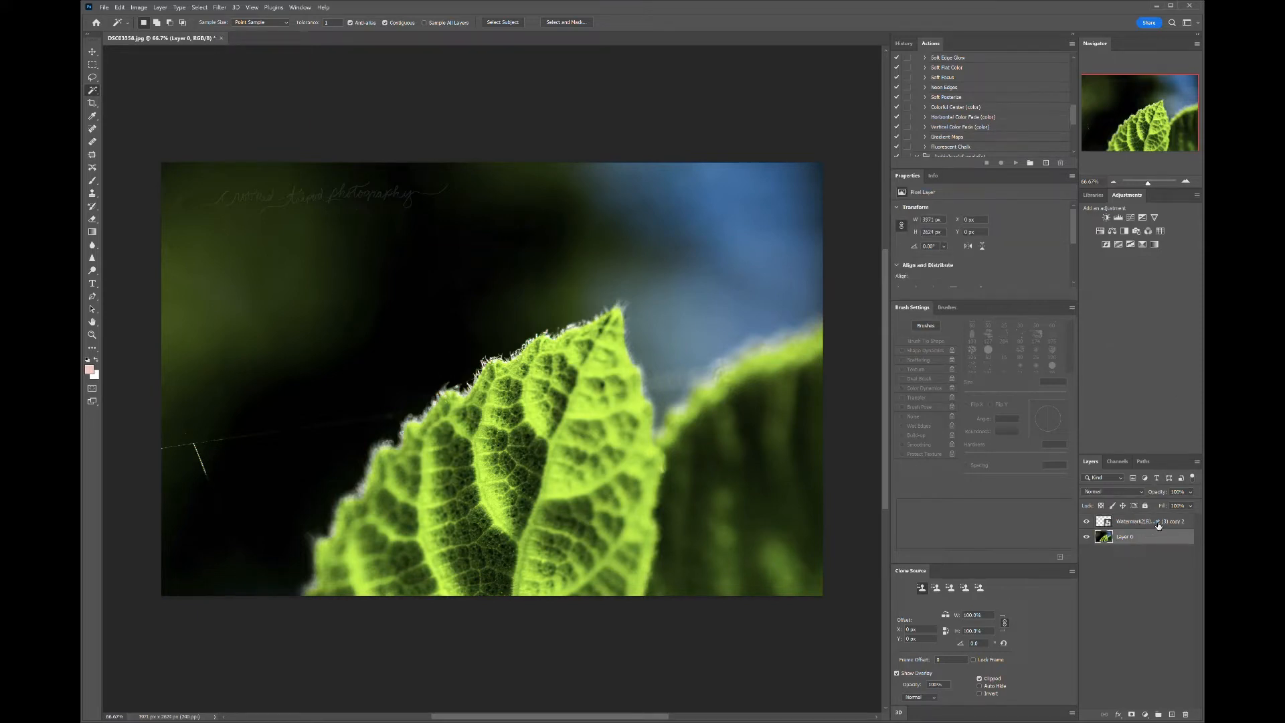
click(1159, 526)
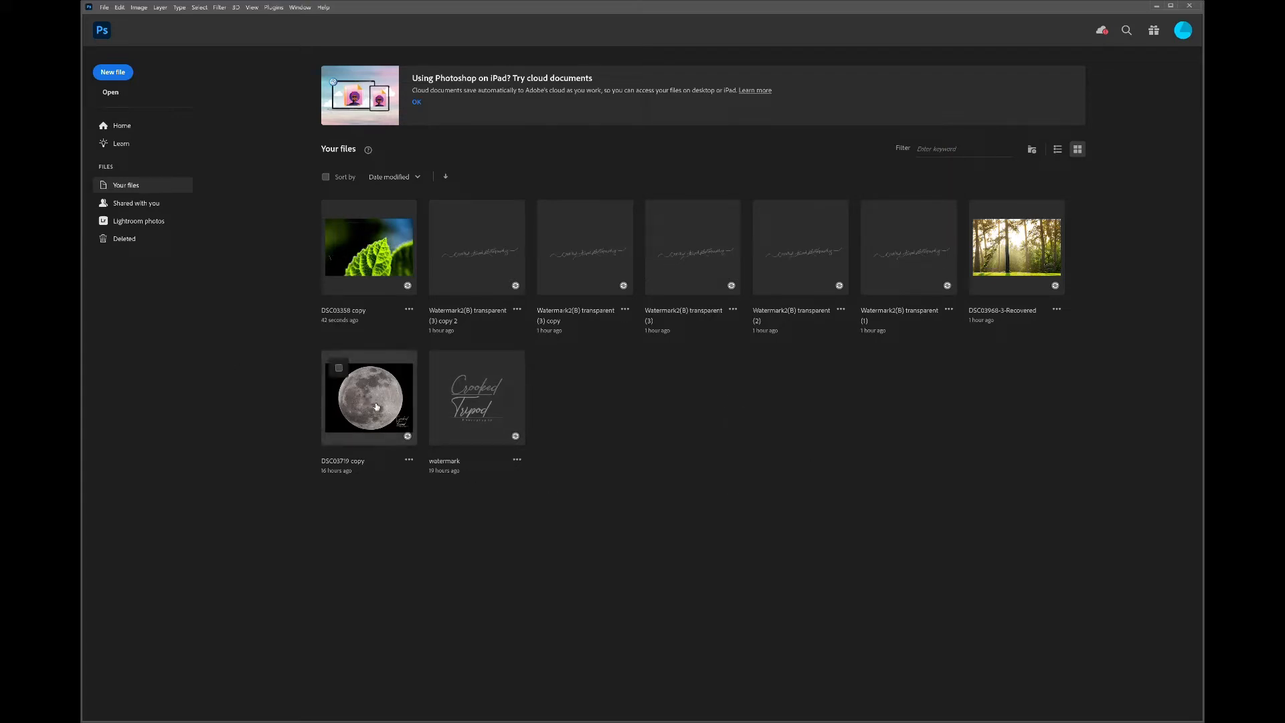
- Open the confetti balloon photo DSC03854.jpg for watermarking
click(375, 405)
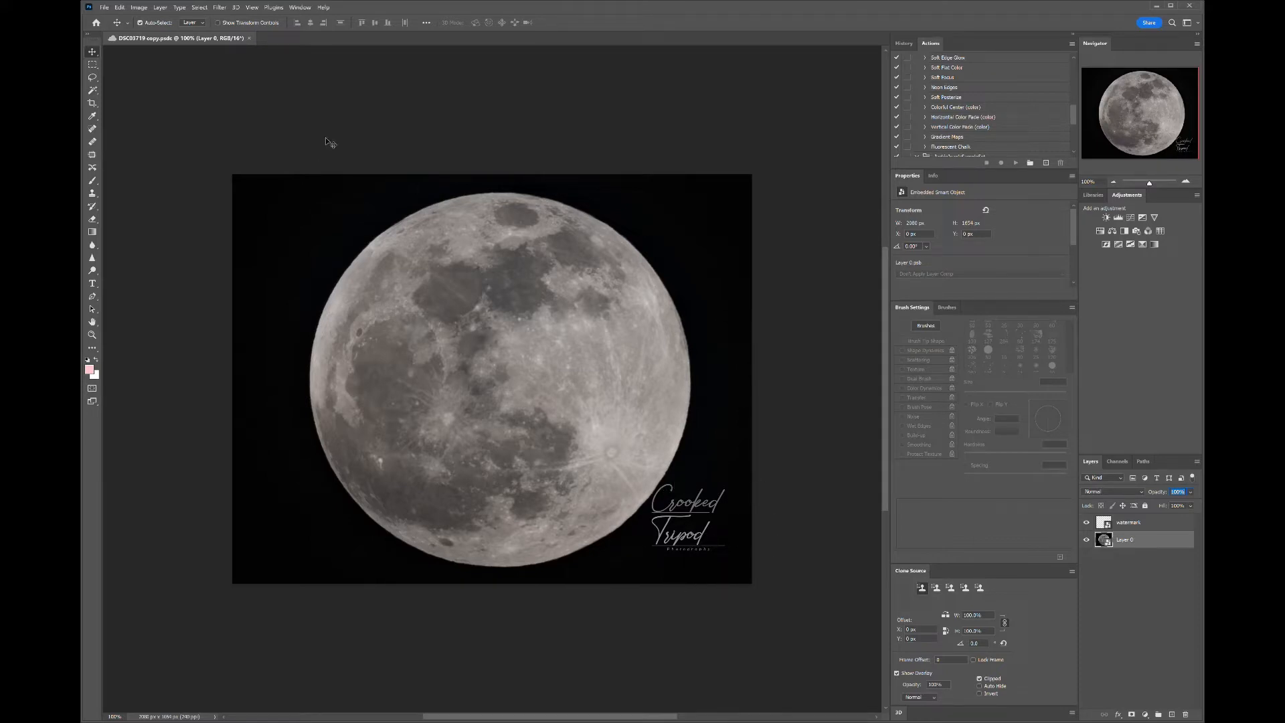
click(248, 38)
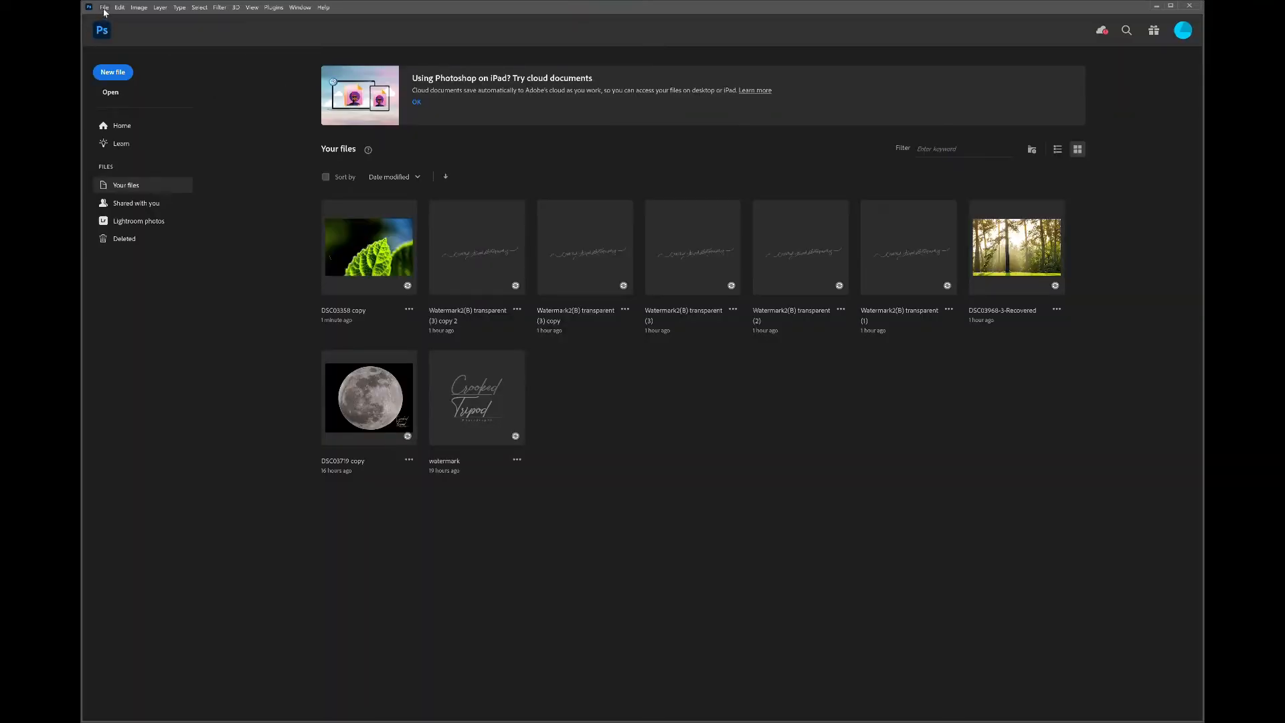
click(114, 95)
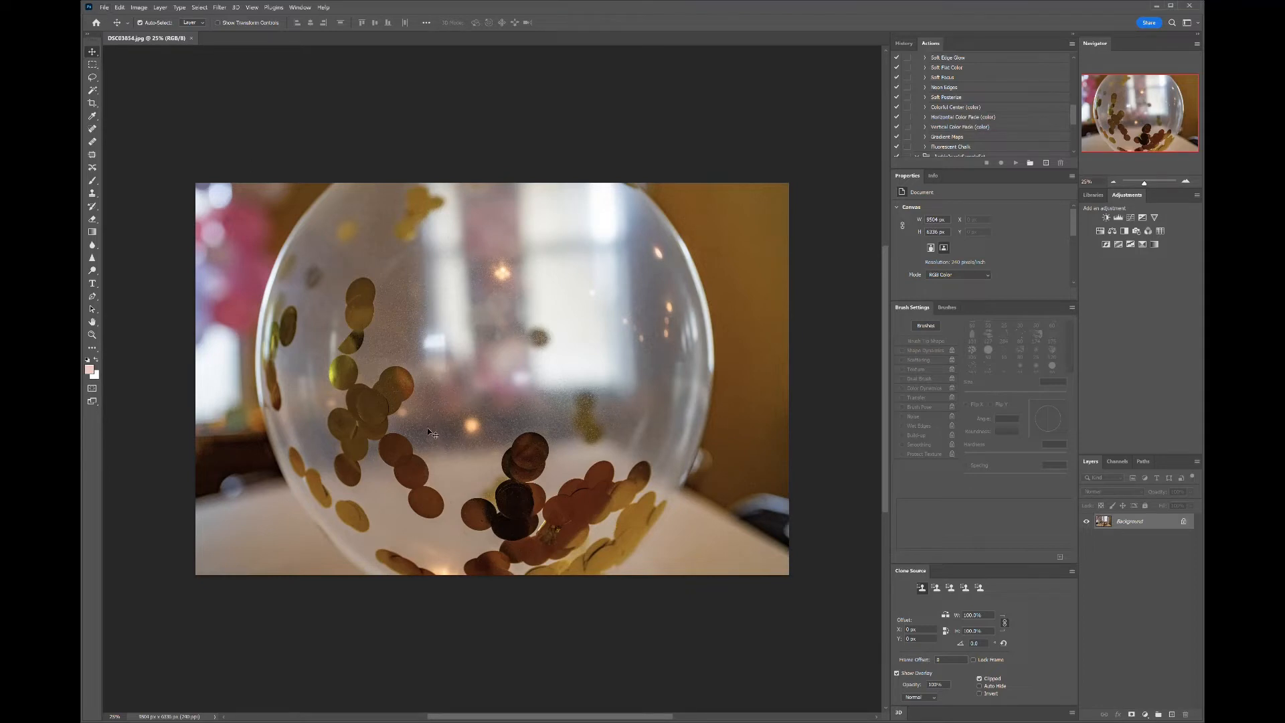
- Unlock the balloon photo's background layer and place the watermark file into the photo
click(1187, 524)
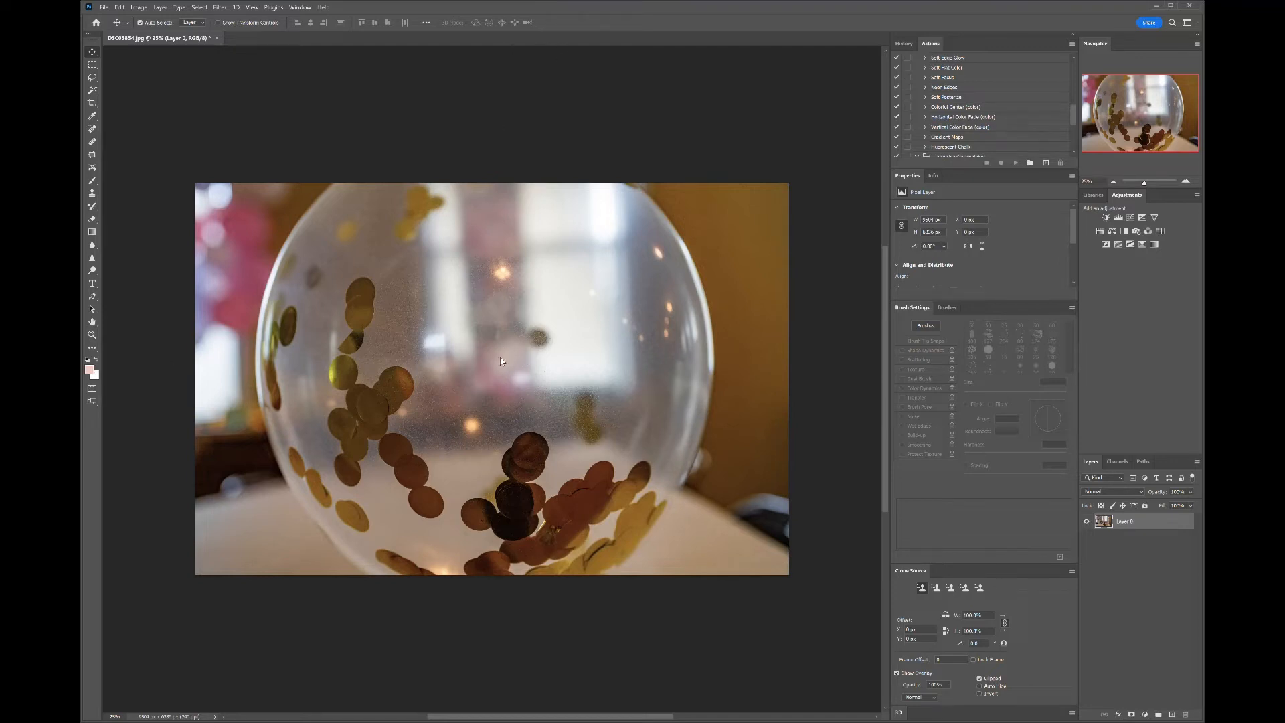
key(space)
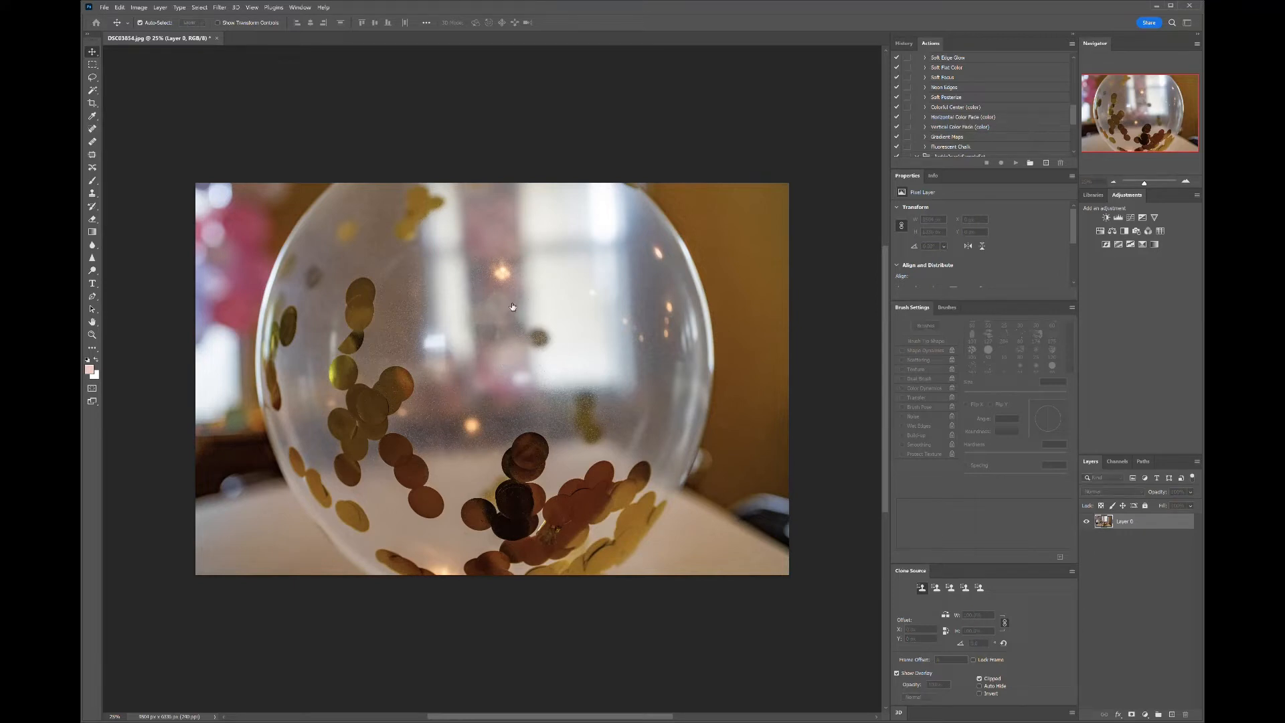
click(592, 296)
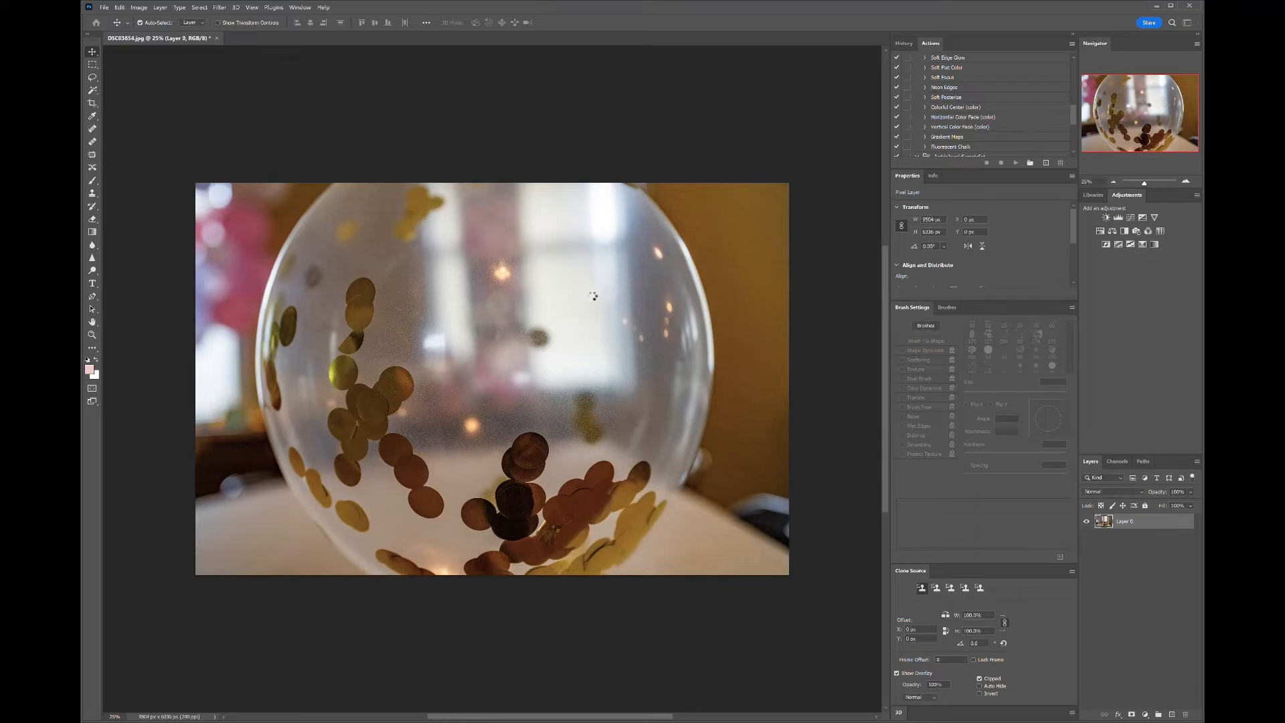
drag(539, 406, 630, 461)
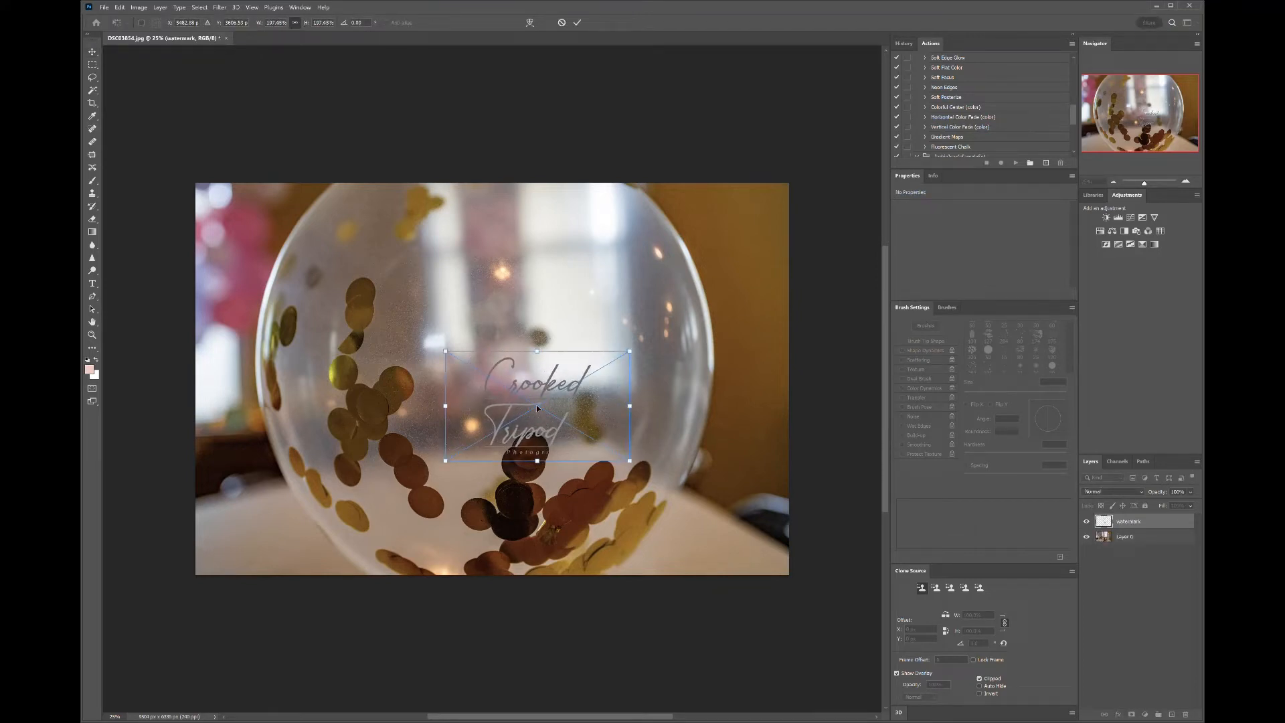
- Move the watermark to the photo's bottom-right corner, scale it to about 150%, and commit it
drag(537, 407, 719, 496)
drag(818, 559, 782, 556)
drag(717, 509, 715, 528)
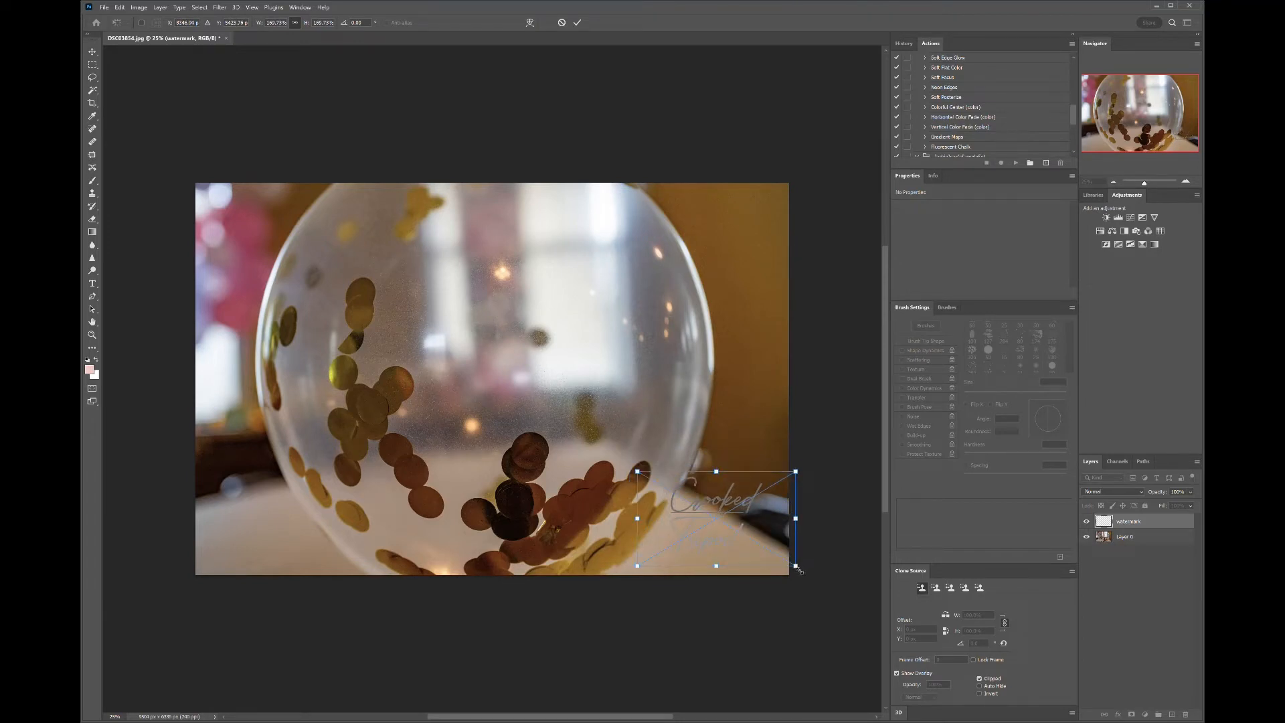
drag(800, 570, 782, 559)
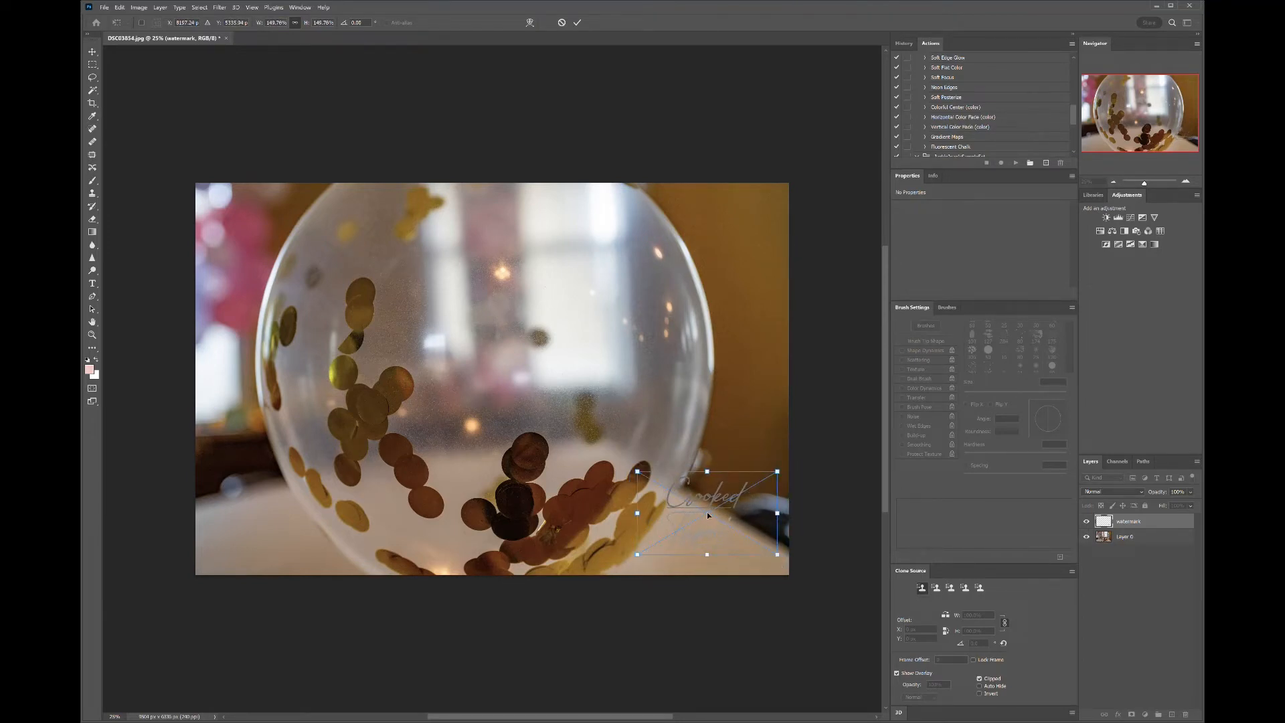
drag(708, 514, 724, 530)
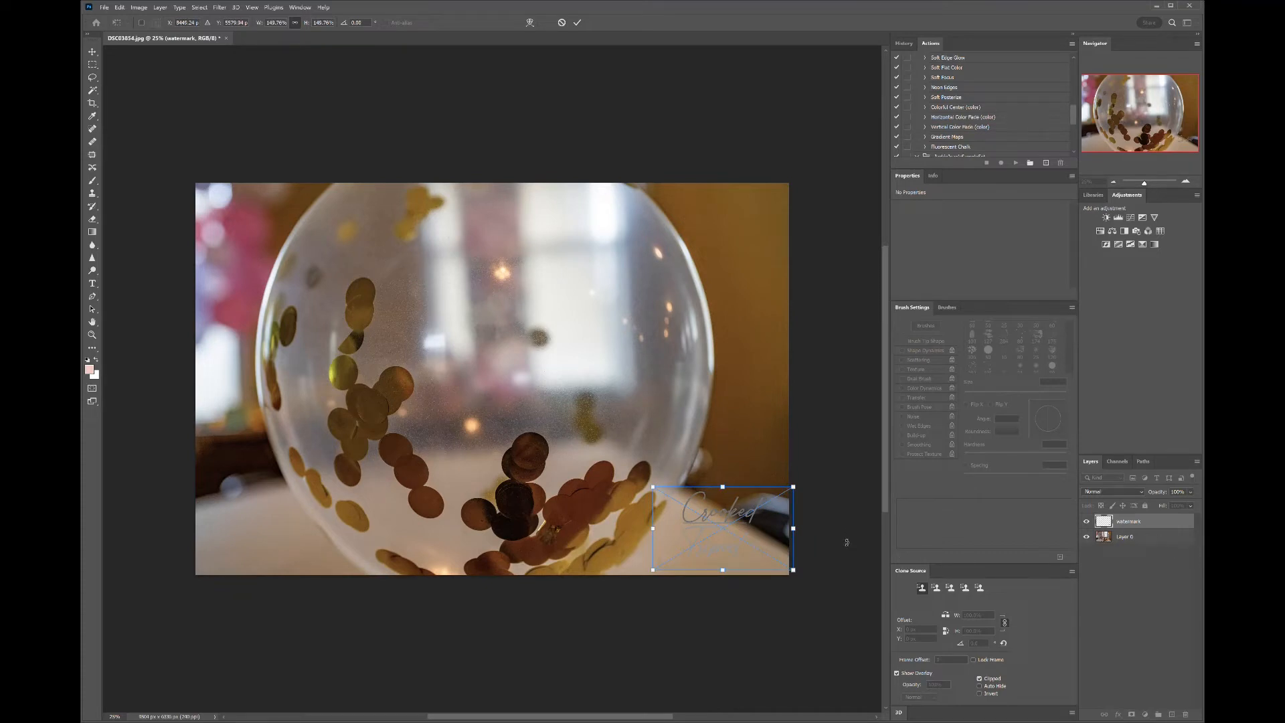
key(Return)
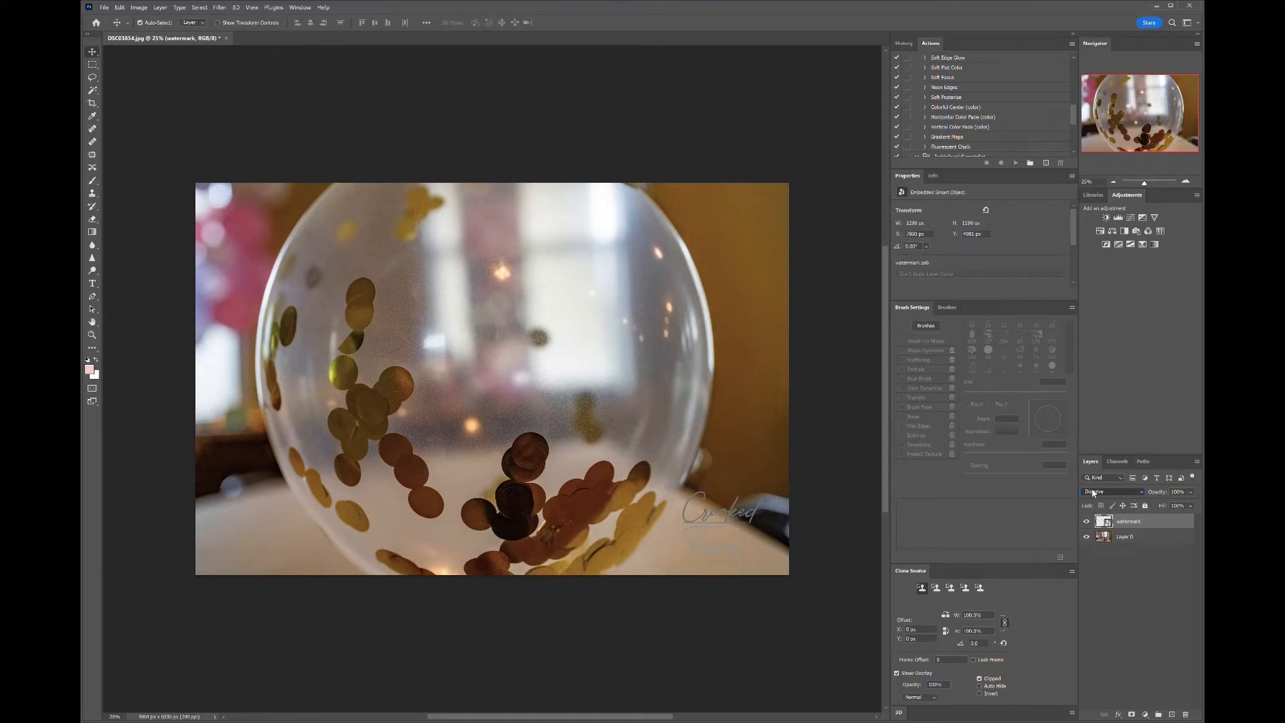
- Cycle through the watermark layer's blend modes to compare them, ending on Multiply
key(Down)
key(Down)
key(Down)
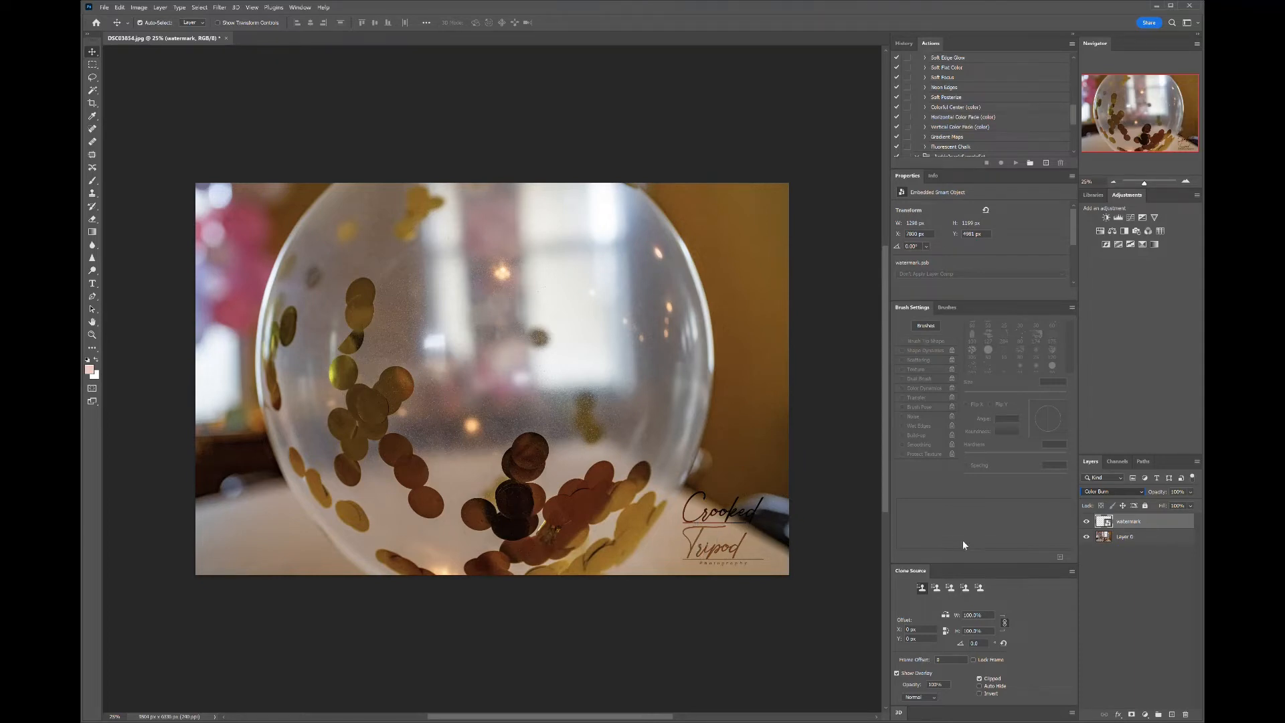
key(shift+plus)
key(shift+plus)
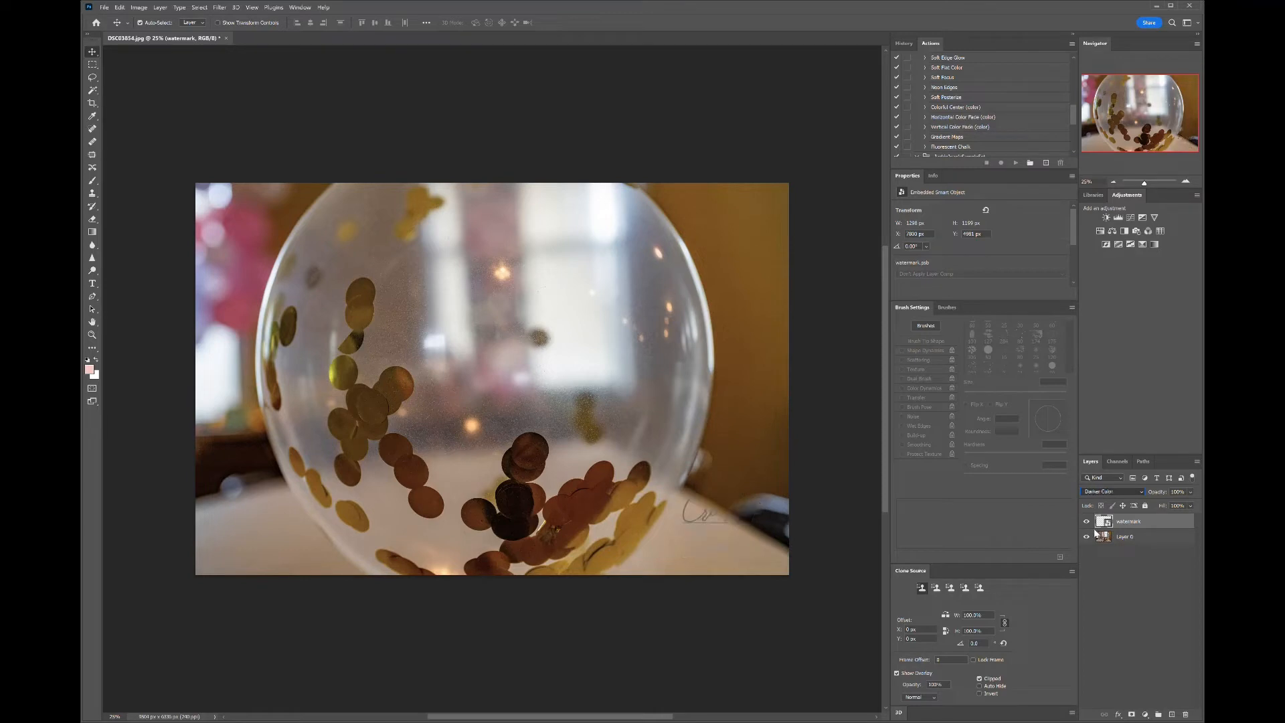
key(shift+plus)
key(shift+plus)
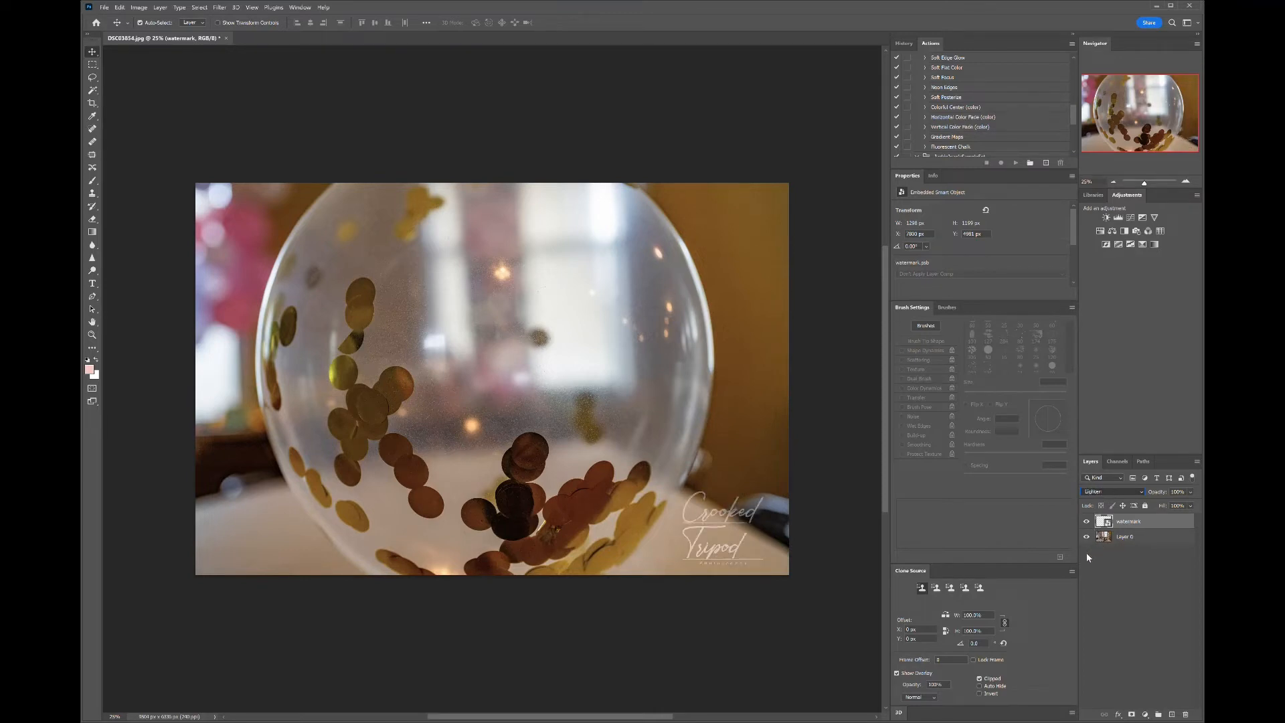
key(shift+plus)
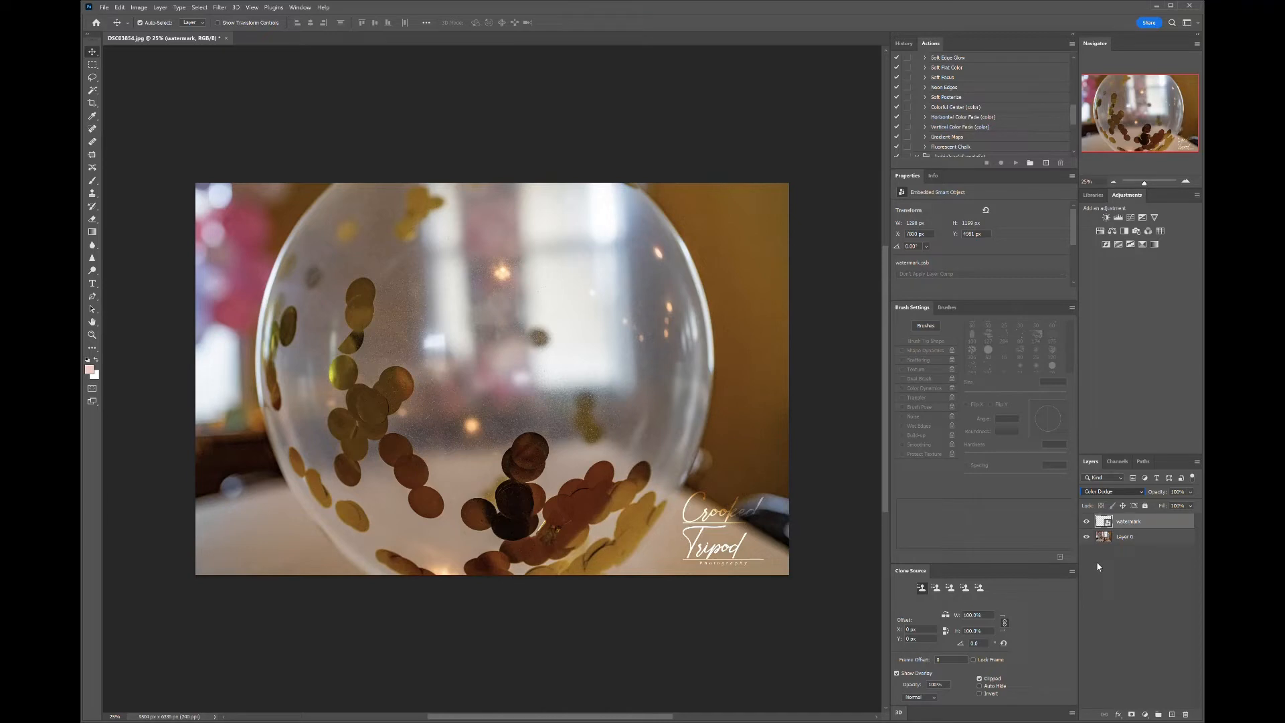
key(shift+plus)
key(shift+plus)
key(shift+plus)
key(shift+plus)
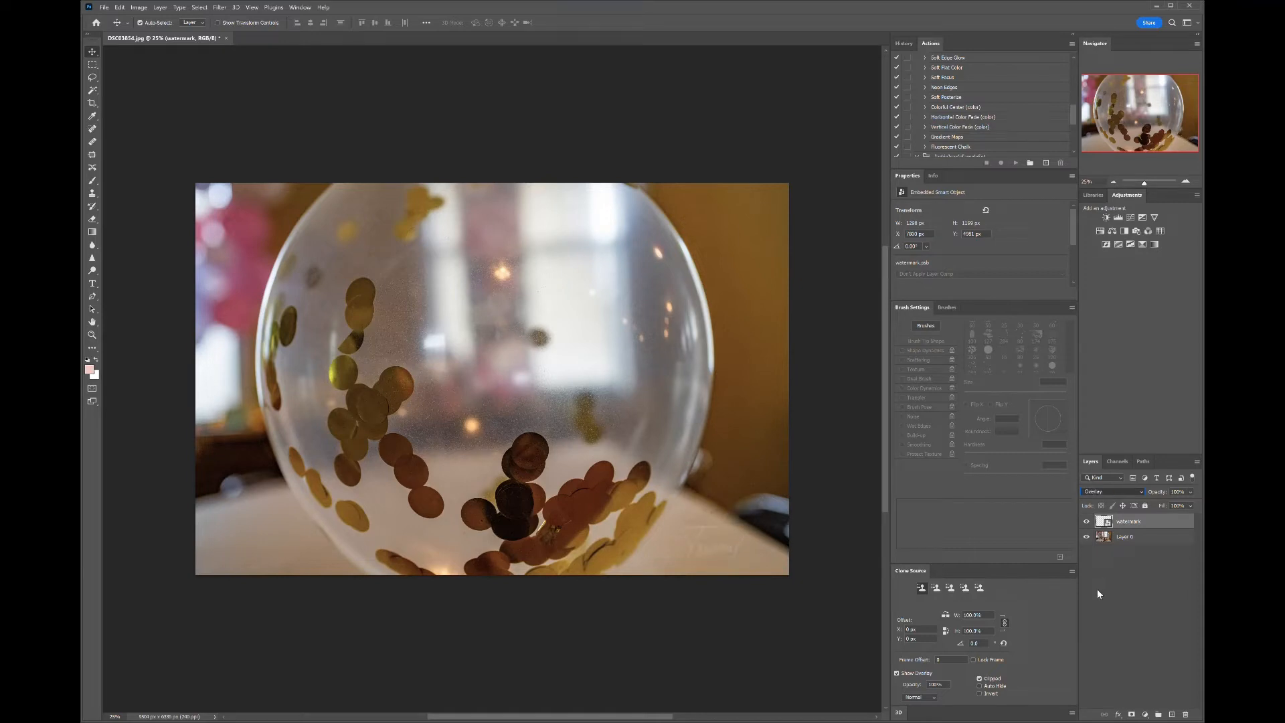
key(shift+plus)
key(shift+plus)
key(shift+plus)
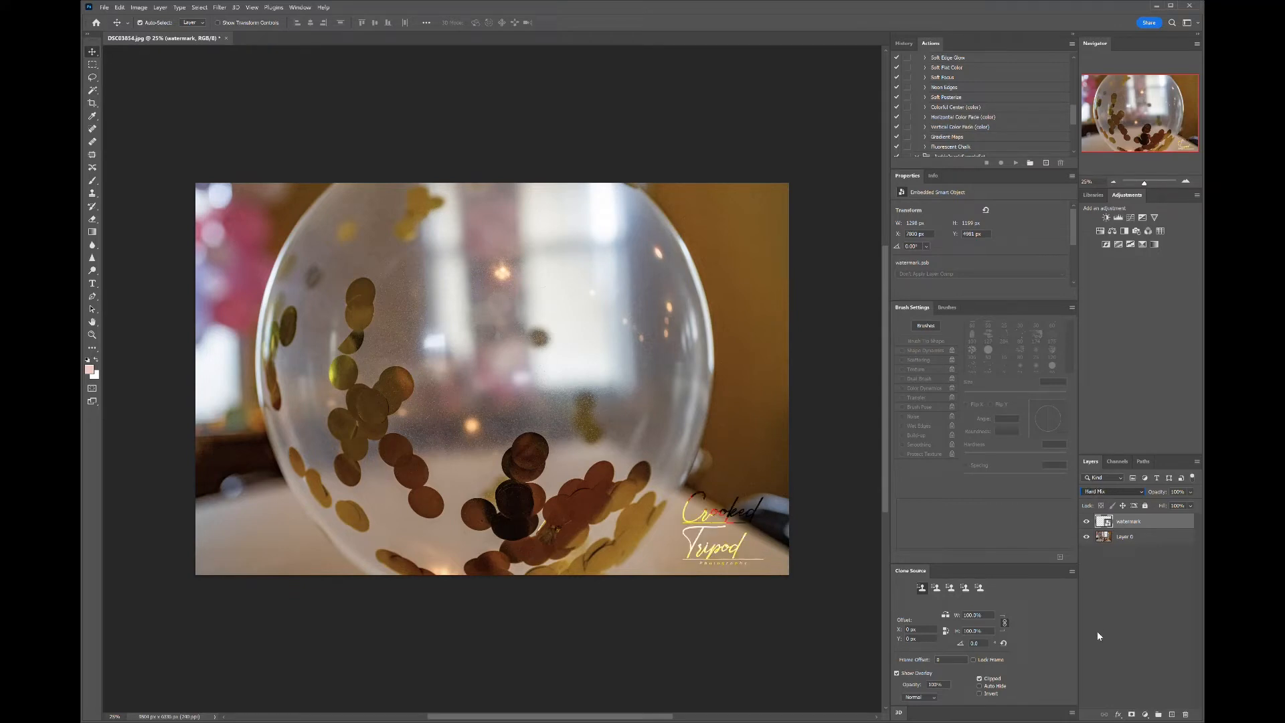
key(shift+plus)
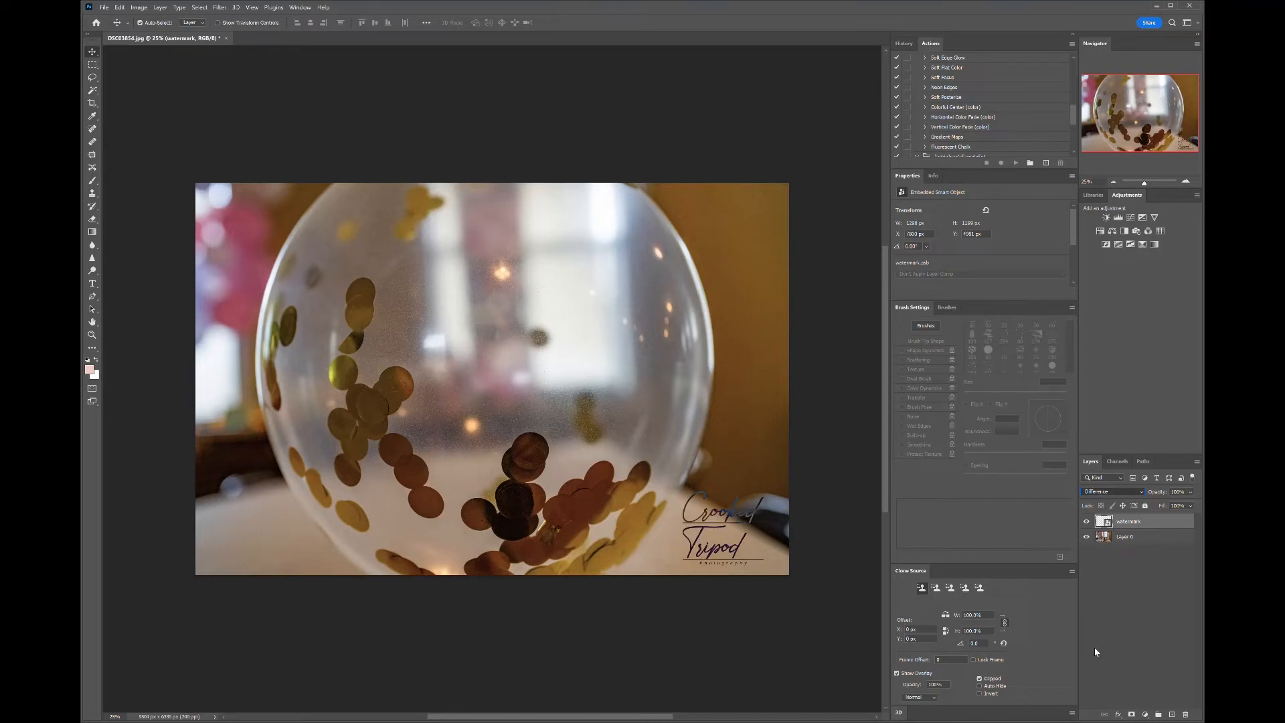
key(shift+plus)
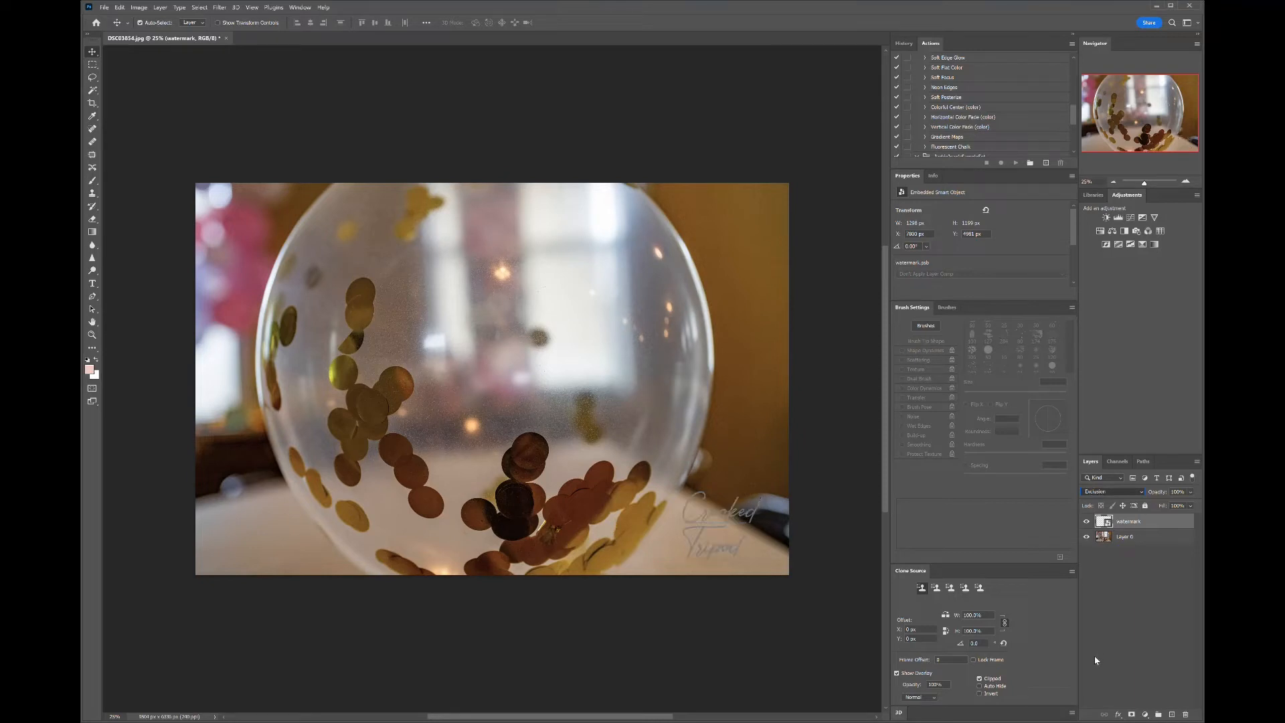
key(shift+plus)
key(shift+minus)
key(shift+plus)
key(shift+plus)
key(shift+minus)
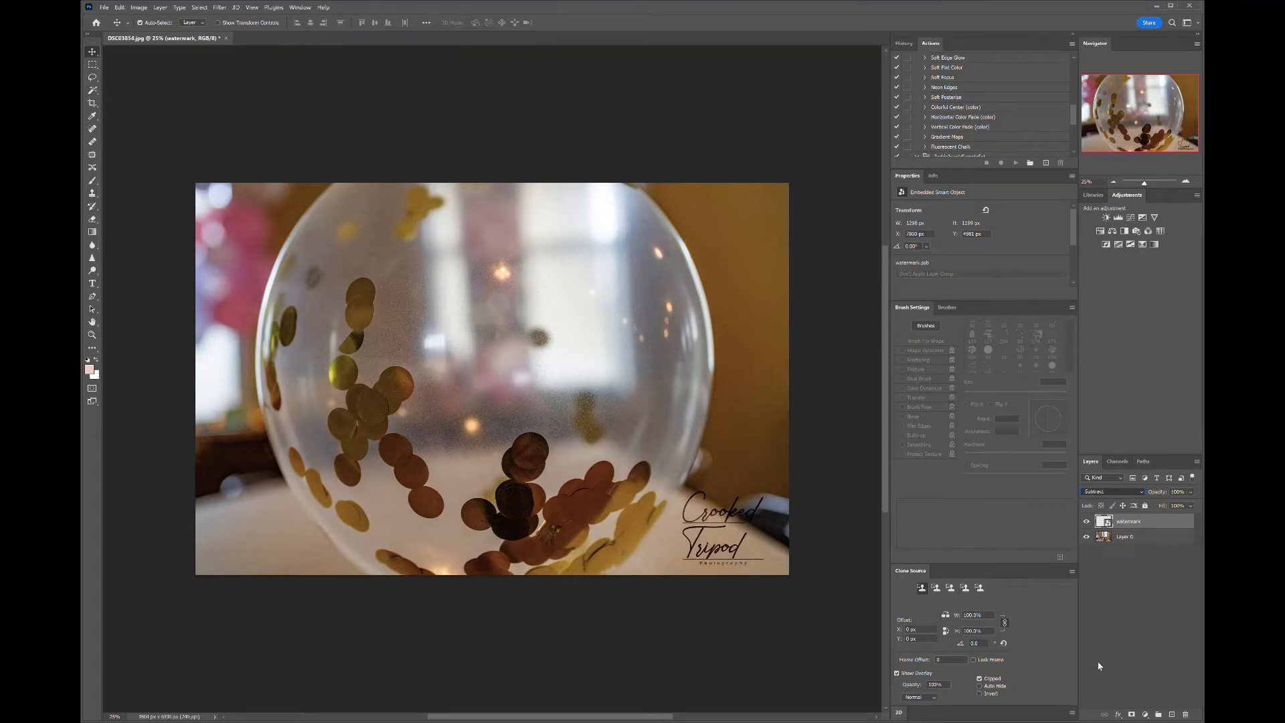
key(shift+minus)
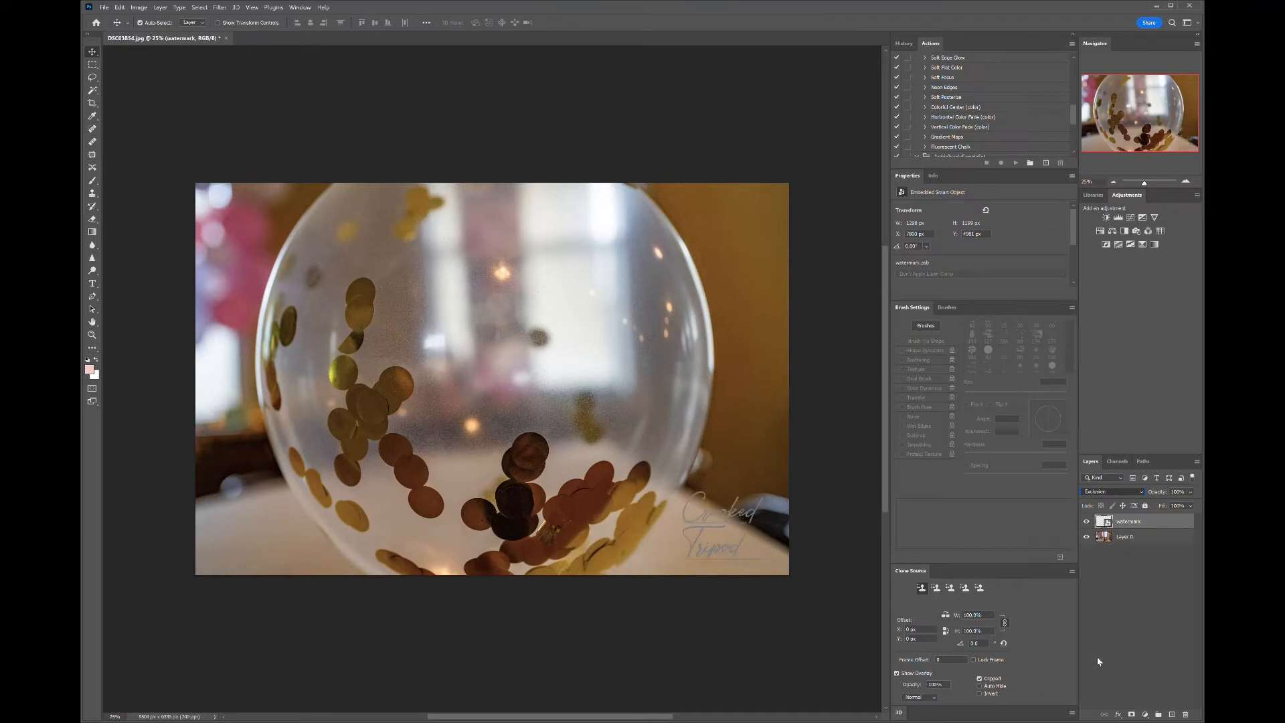
key(shift+plus)
key(shift+plus)
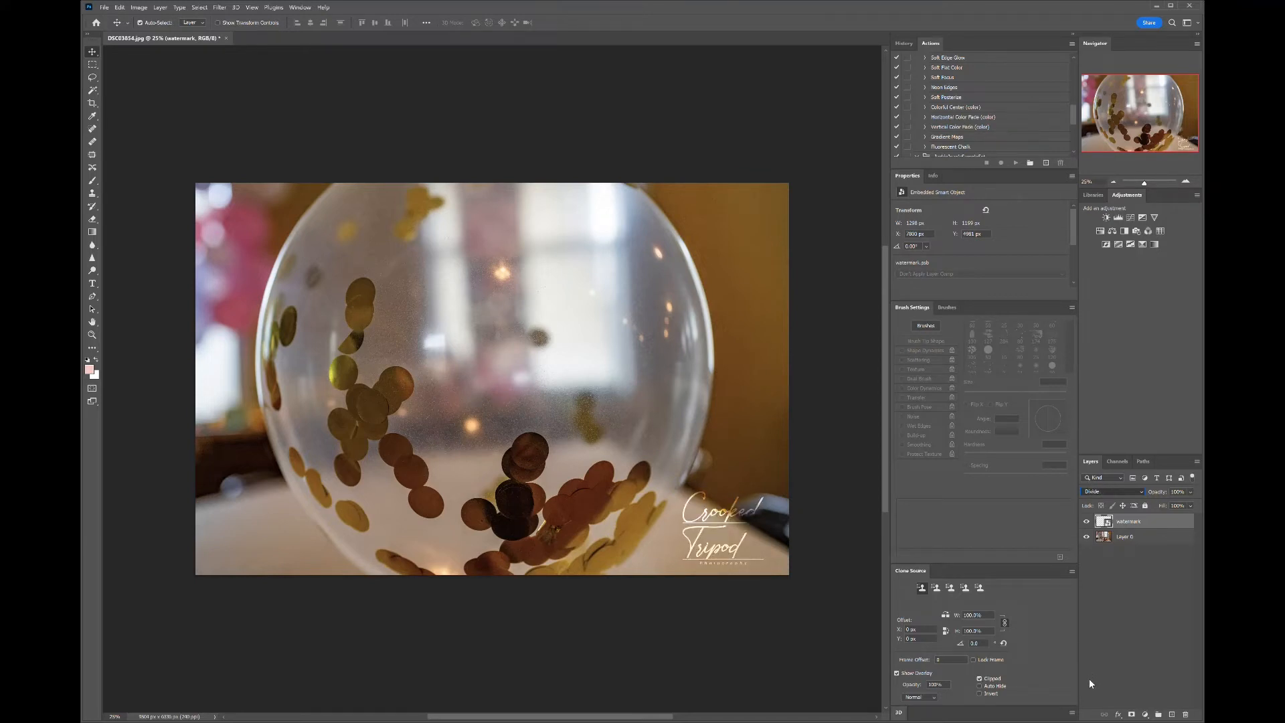
key(shift+plus)
key(shift+plus)
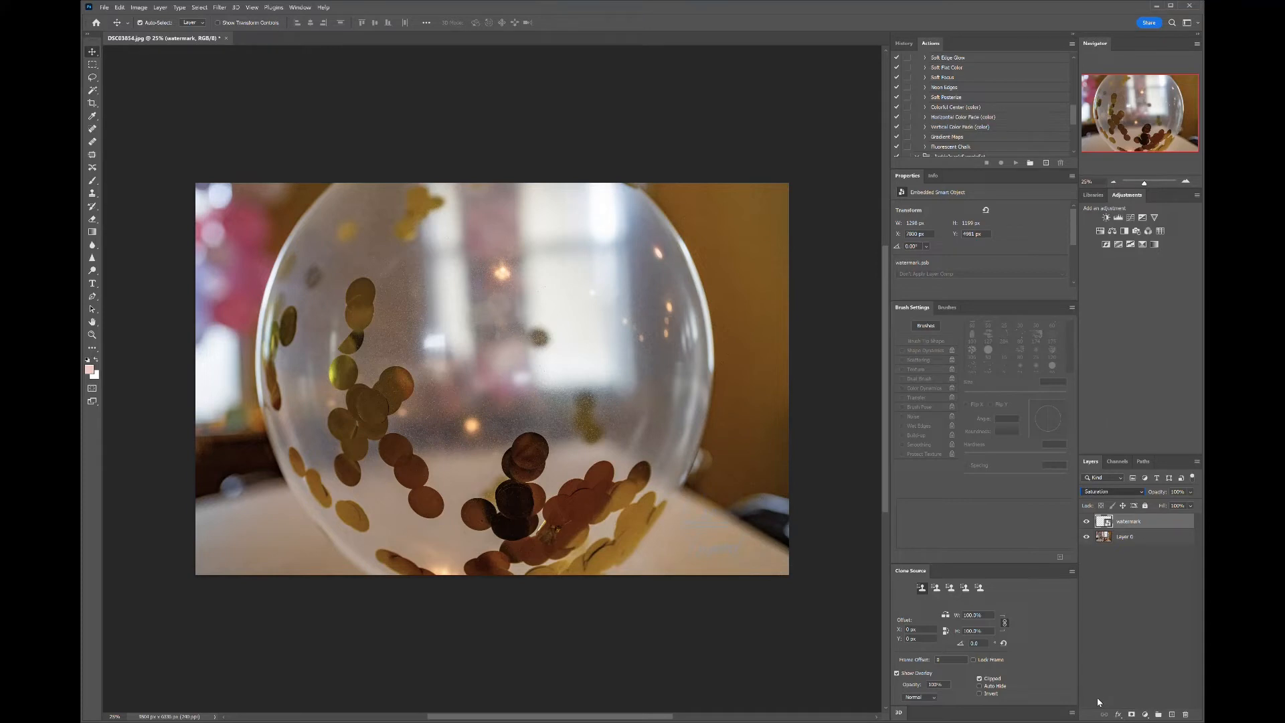
key(shift+plus)
key(shift+plus)
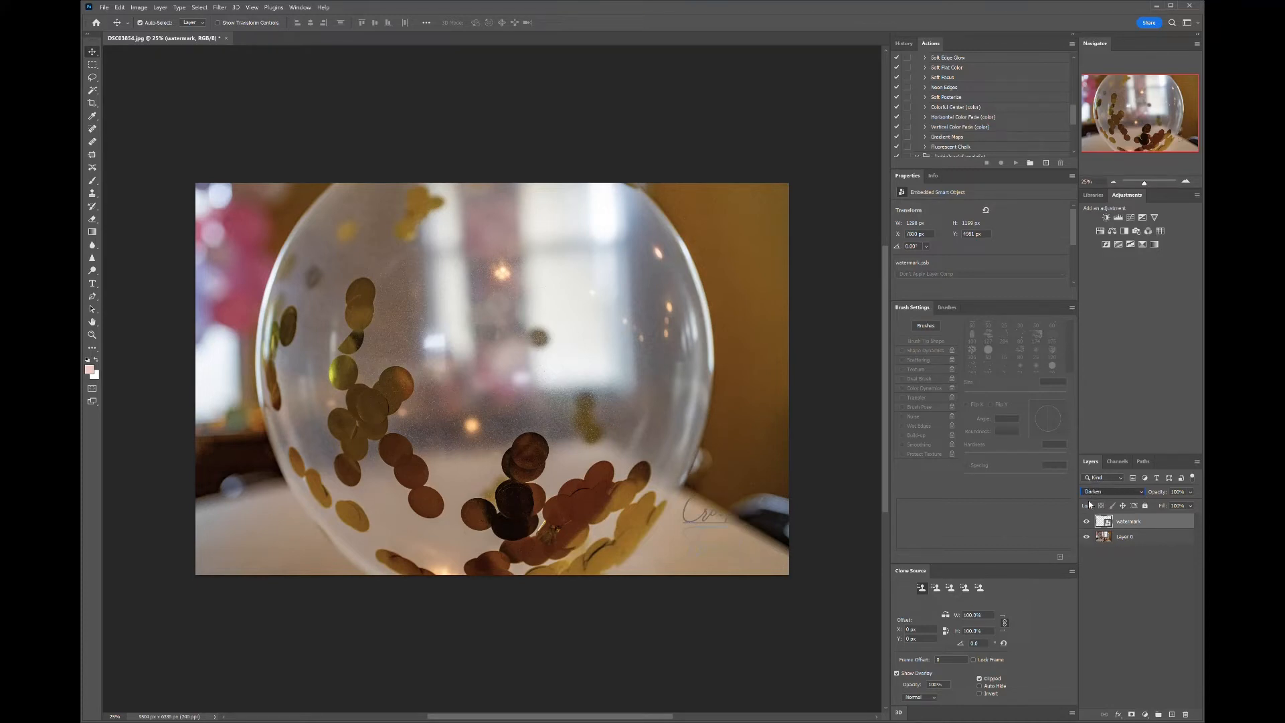
key(Down)
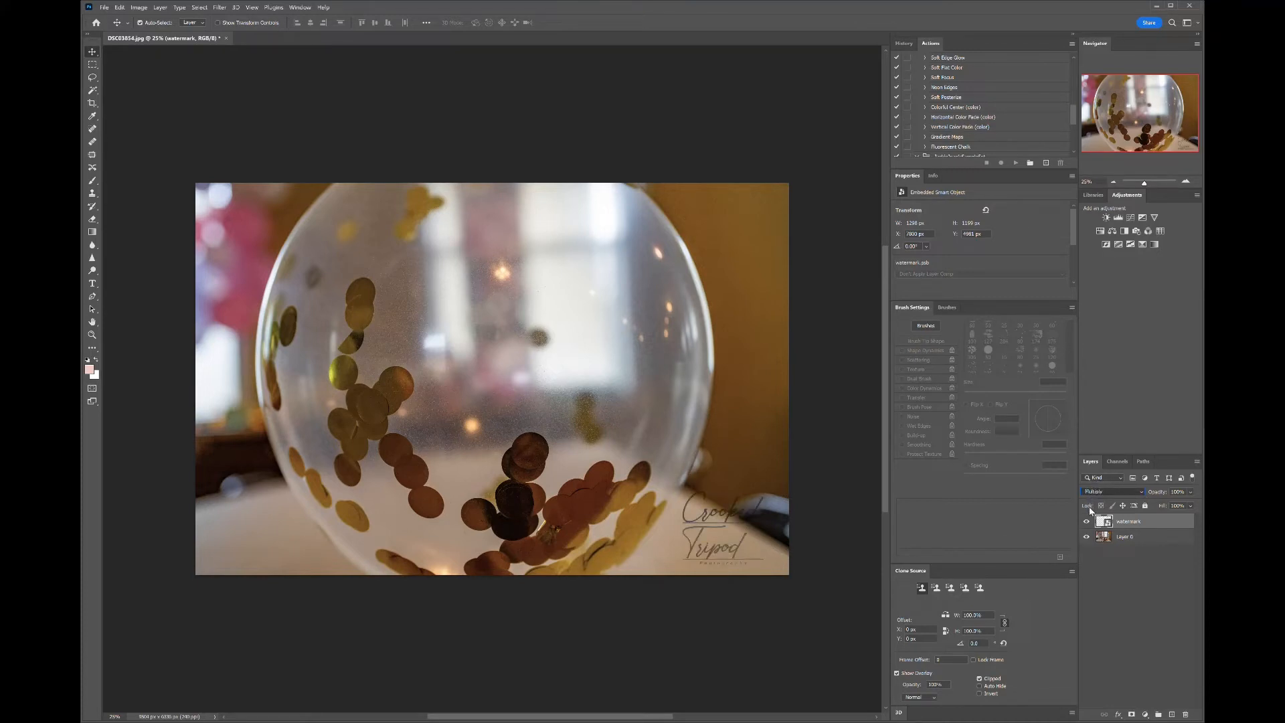
- Keep cycling through the watermark layer's blend modes, ending on Screen
key(Down)
key(Down)
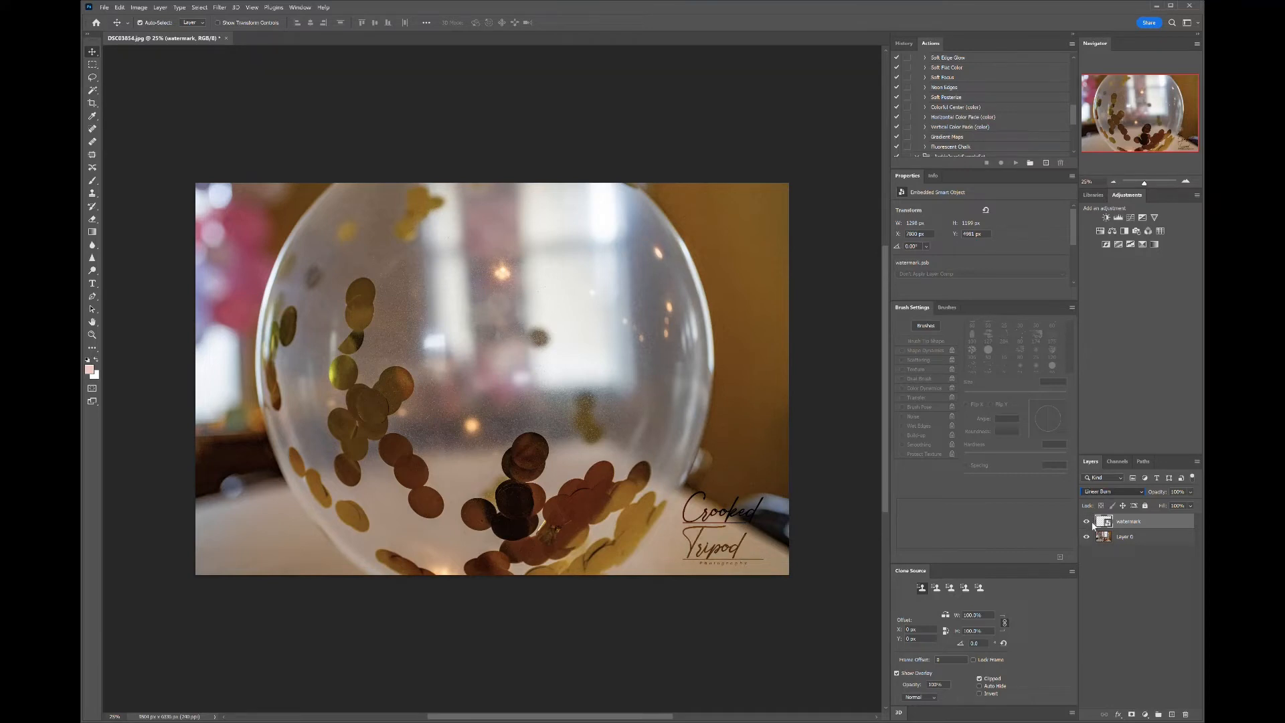
key(Down)
key(Down)
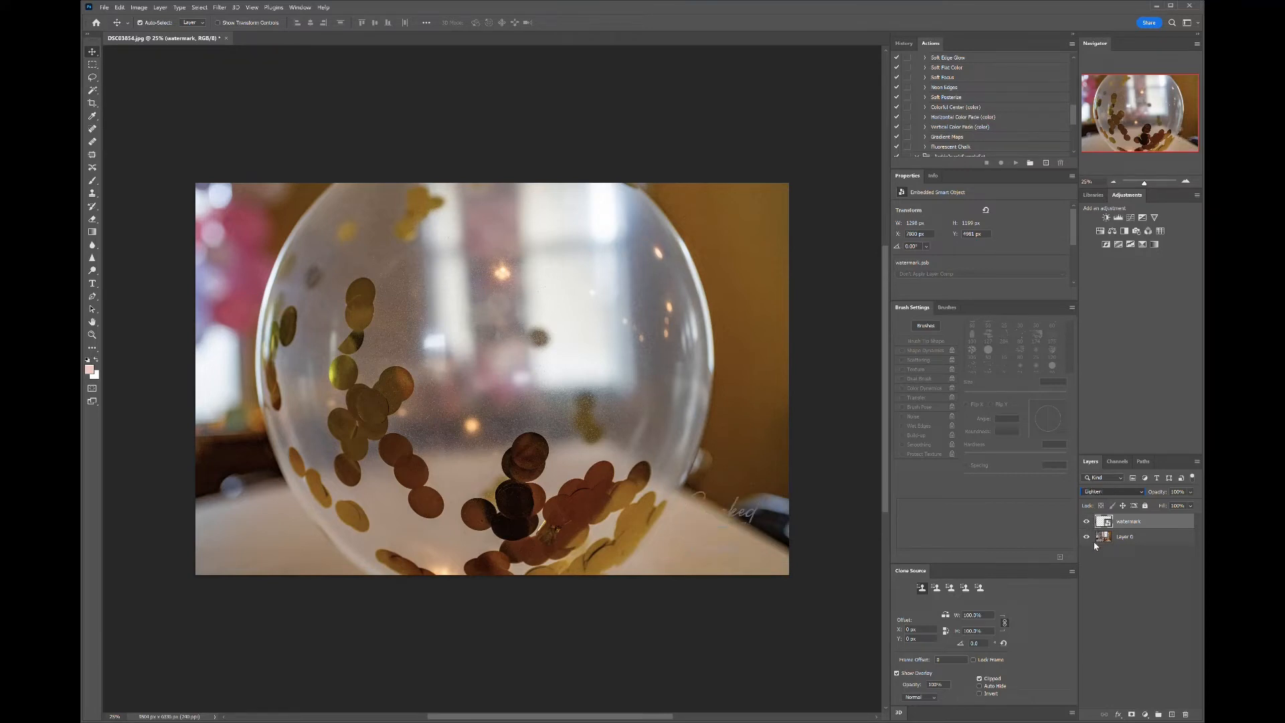
key(Down)
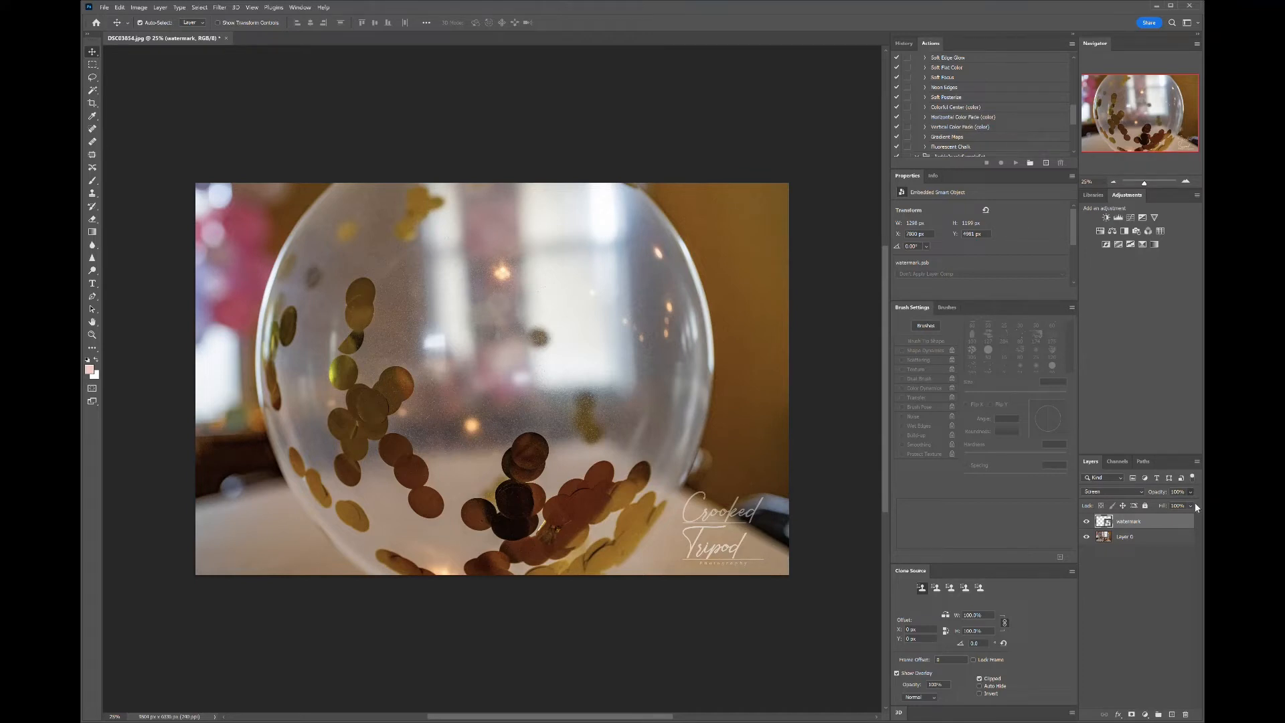
- Try several opacity levels on the watermark layer, settling on a low opacity that leaves it faint
key(7)
key(8)
key(2)
key(7)
key(0)
key(0)
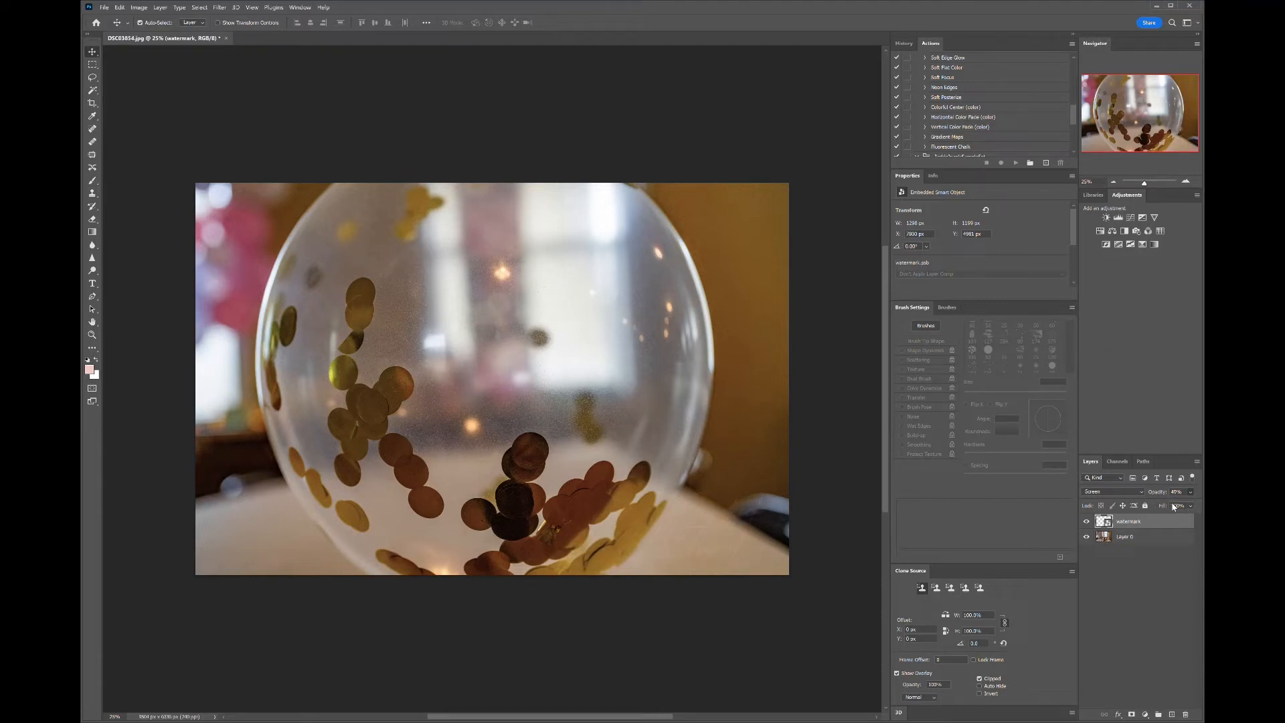
key(4)
key(8)
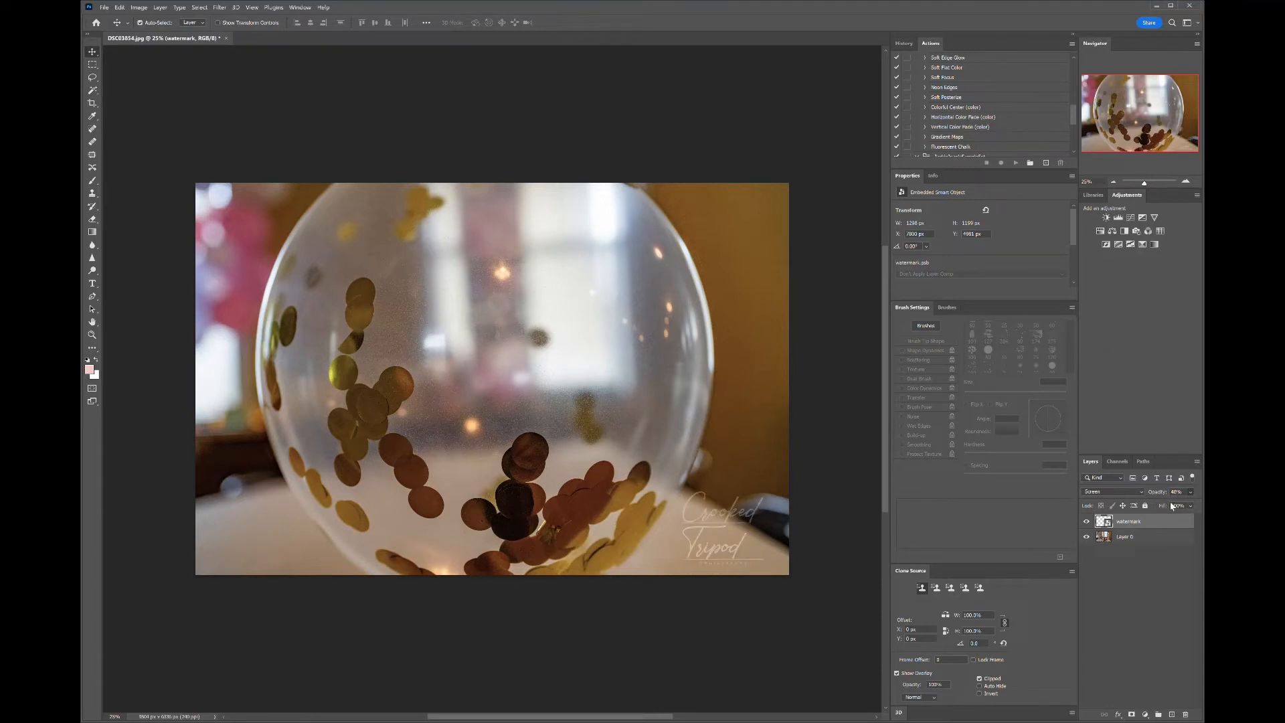
key(4)
key(2)
key(5)
key(1)
key(5)
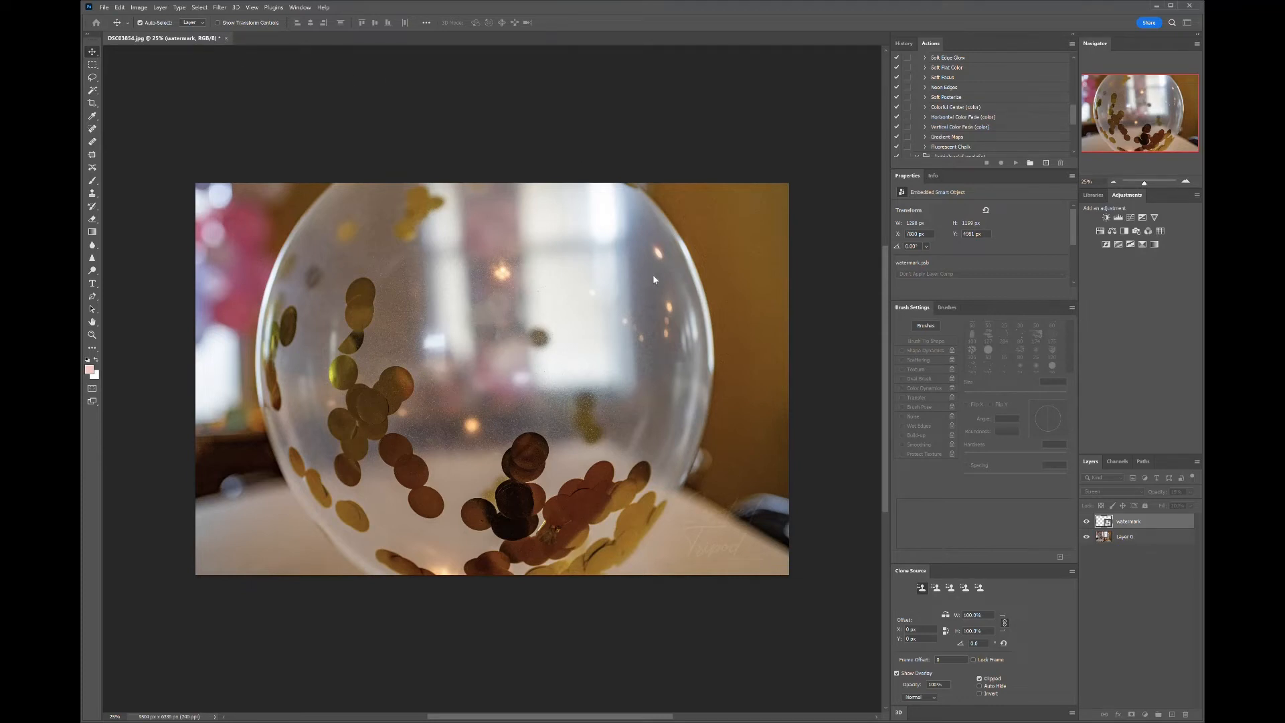
- Open the colored Crooked Tripod logo PNG and add Hue/Saturation and Black & White adjustment layers above it
click(688, 279)
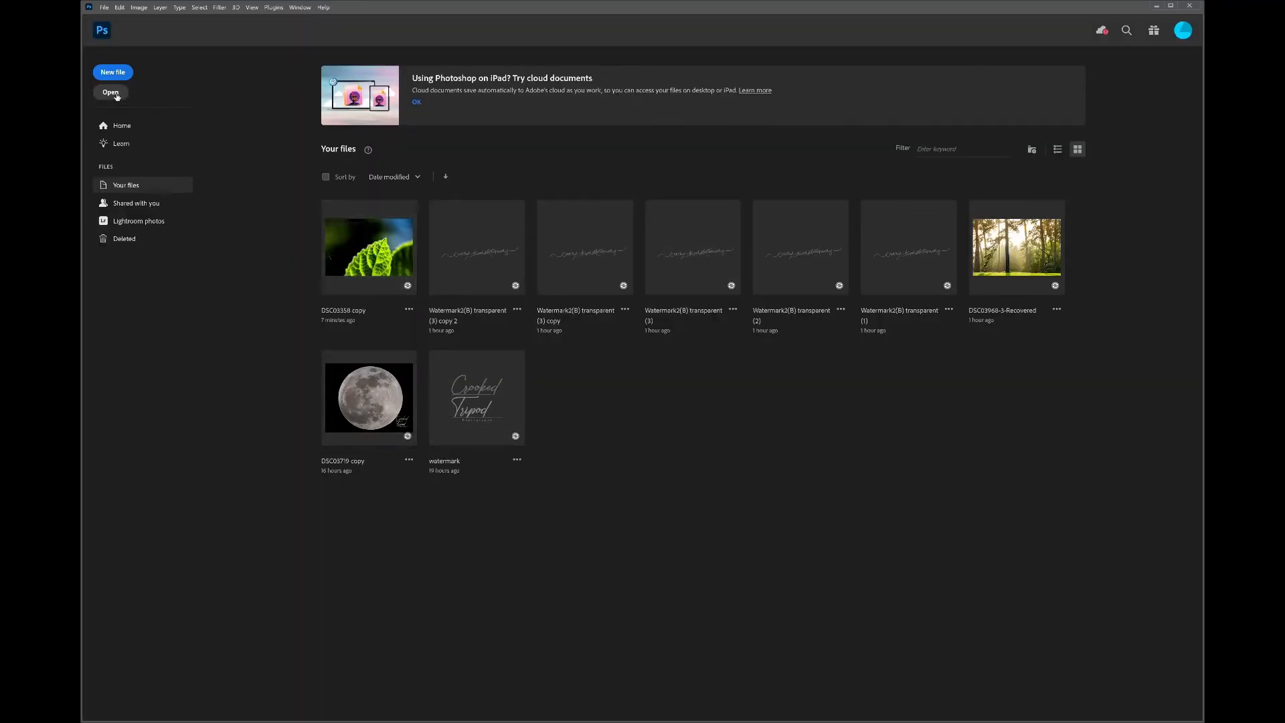
click(117, 96)
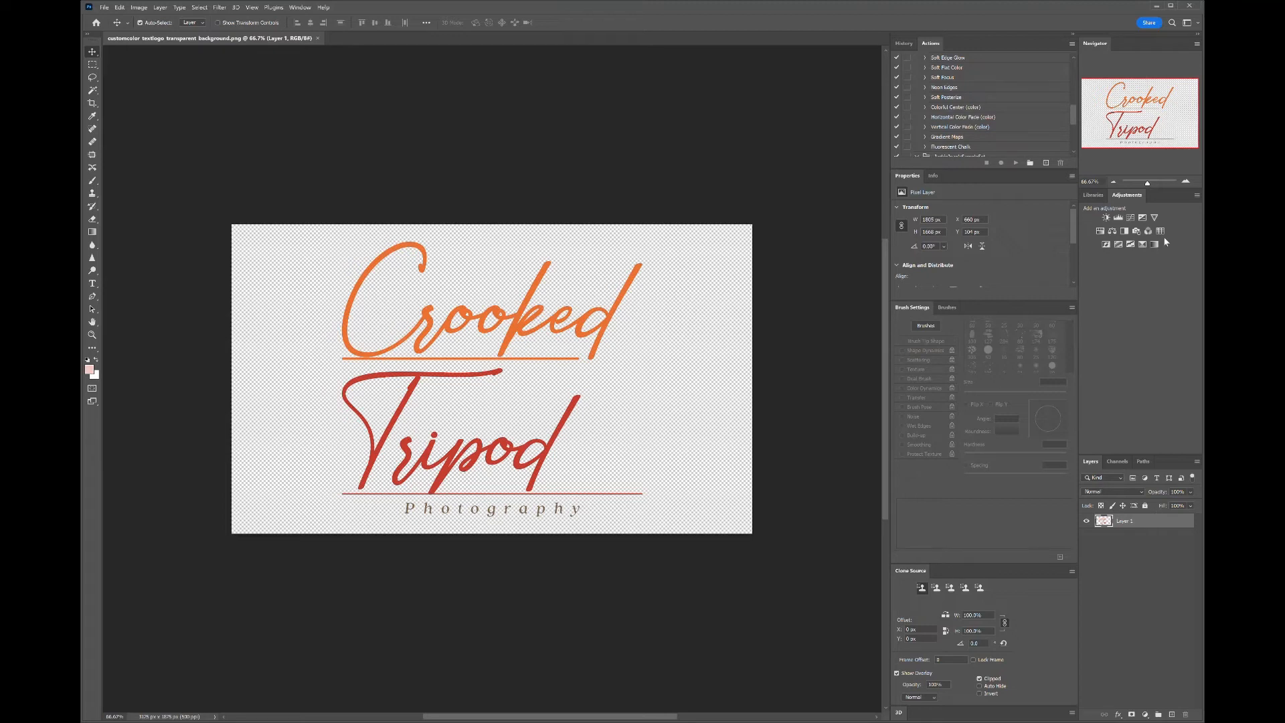
click(1100, 232)
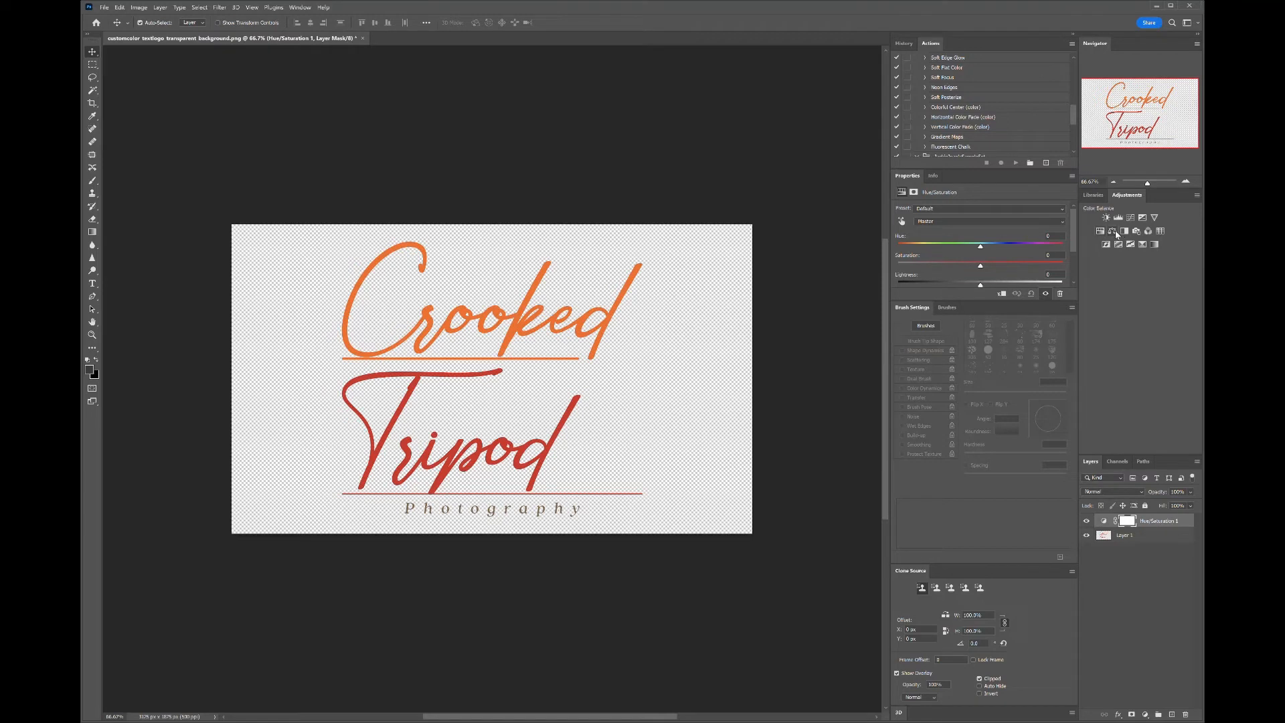
click(1129, 233)
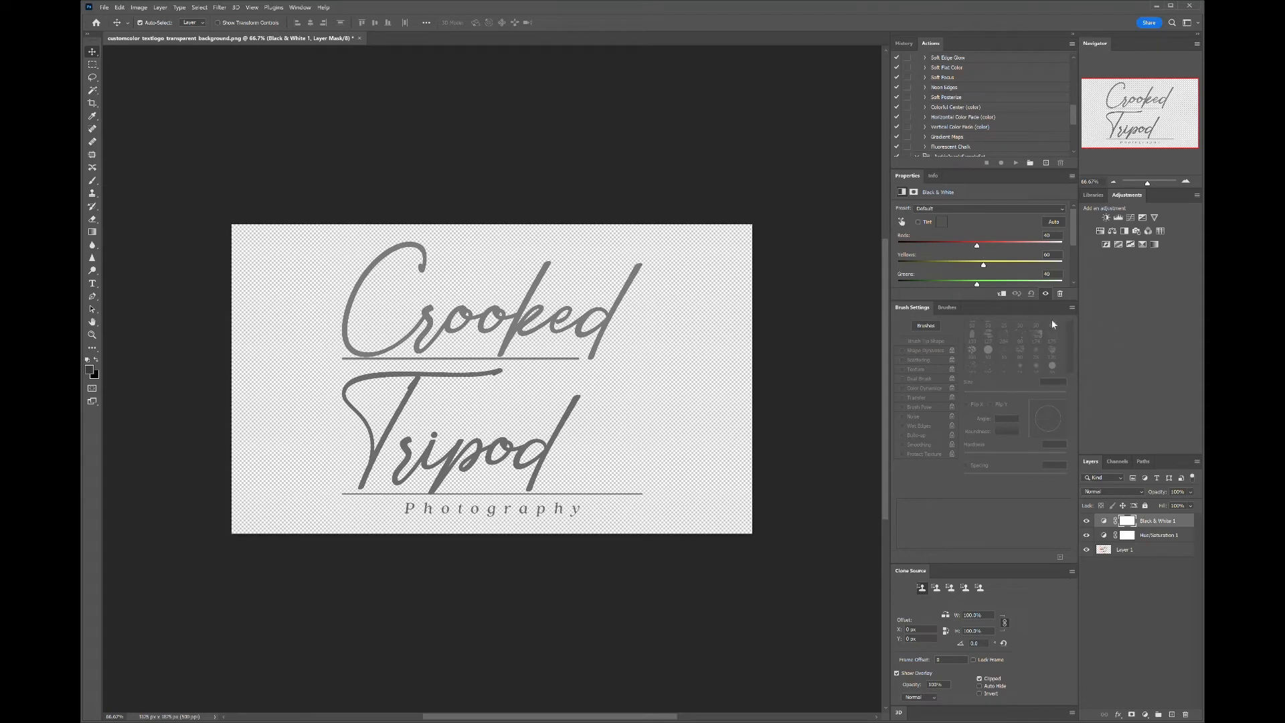
- Set the Black & White adjustment's Reds, Yellows and Greens values to 0
drag(975, 247, 898, 246)
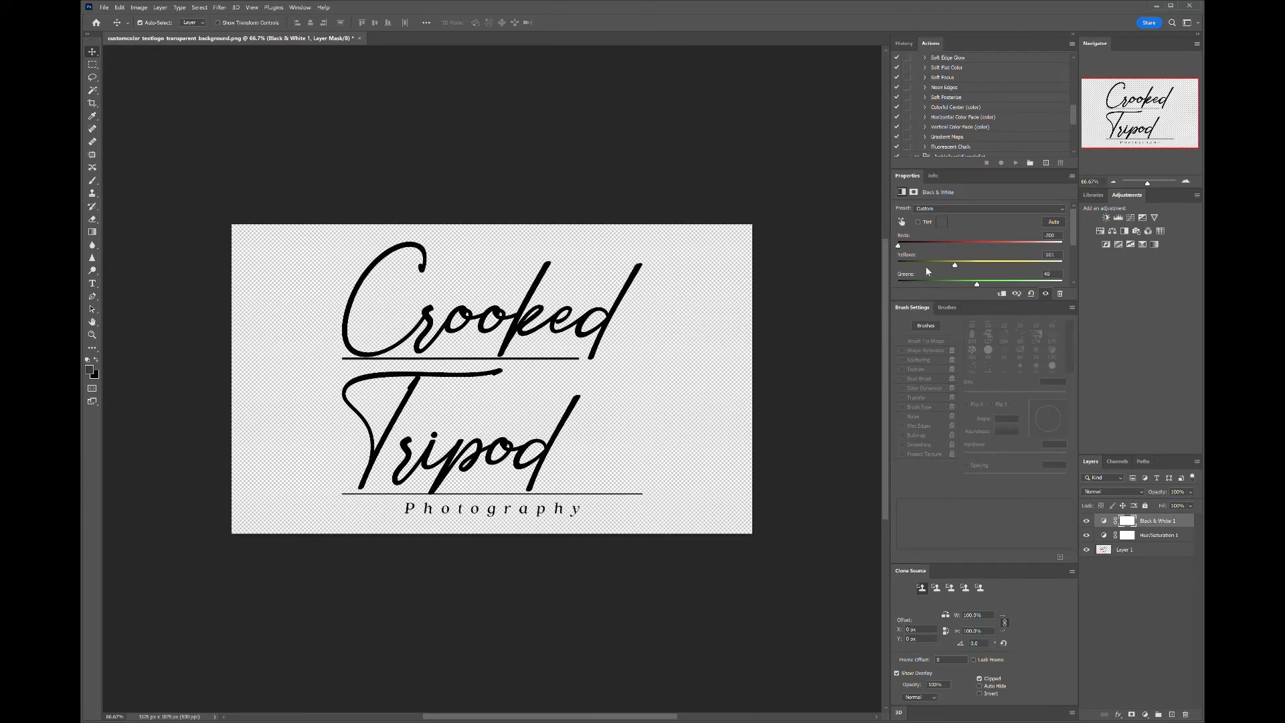
drag(983, 265, 883, 268)
drag(977, 284, 889, 284)
key(Tab)
text(0)
key(Tab)
text(0)
key(Return)
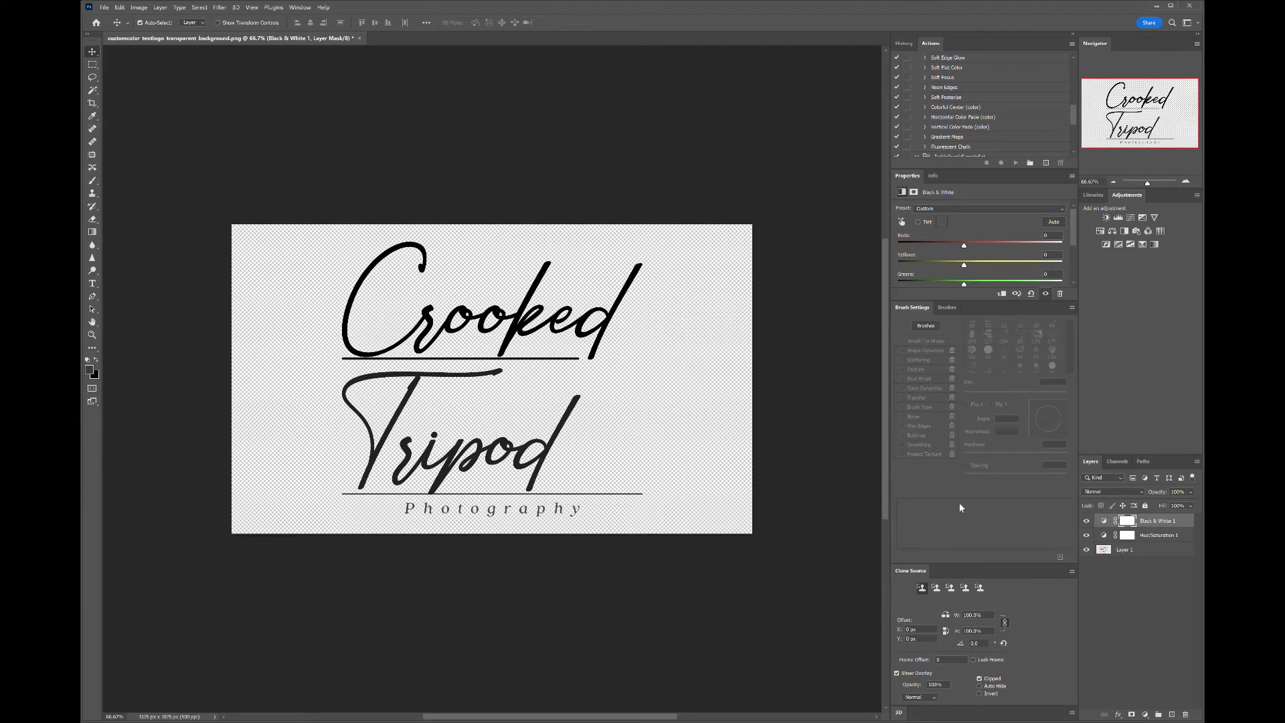
- Preview blend modes for the Black & White adjustment layer, returning to Normal
click(1158, 522)
click(1140, 493)
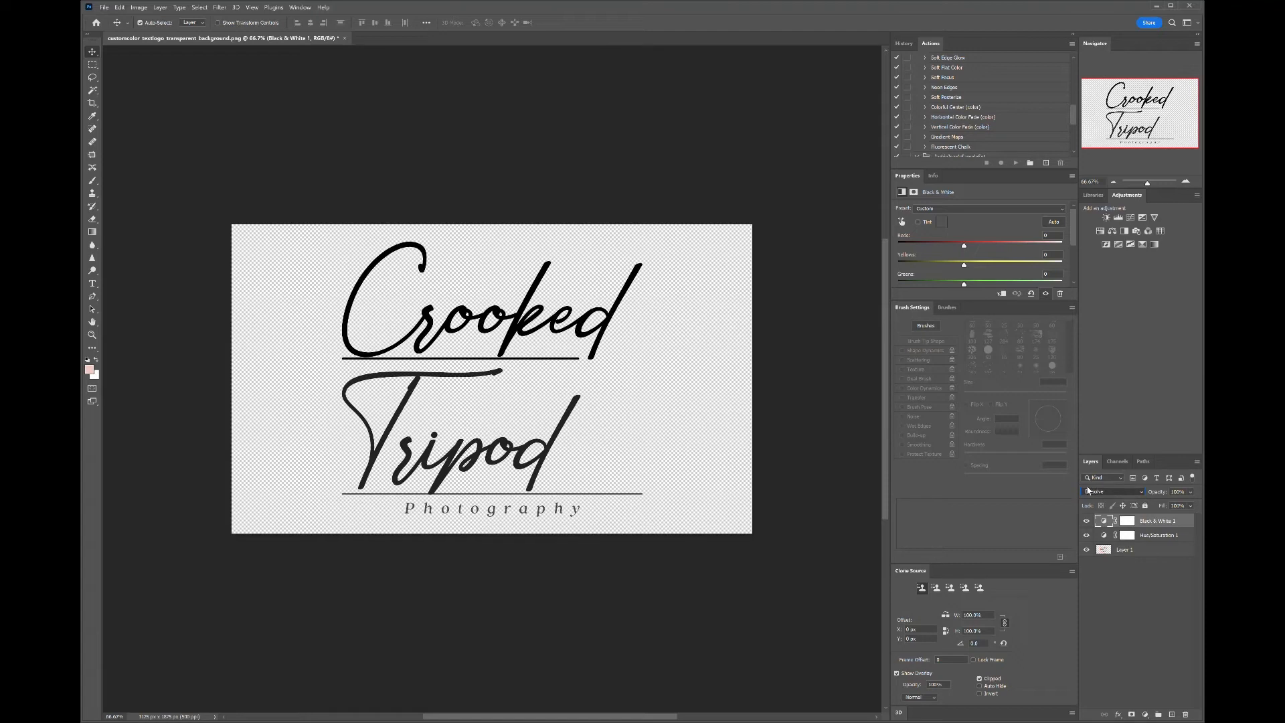
scroll(1087, 492, down, 1)
scroll(1086, 503, down, 2)
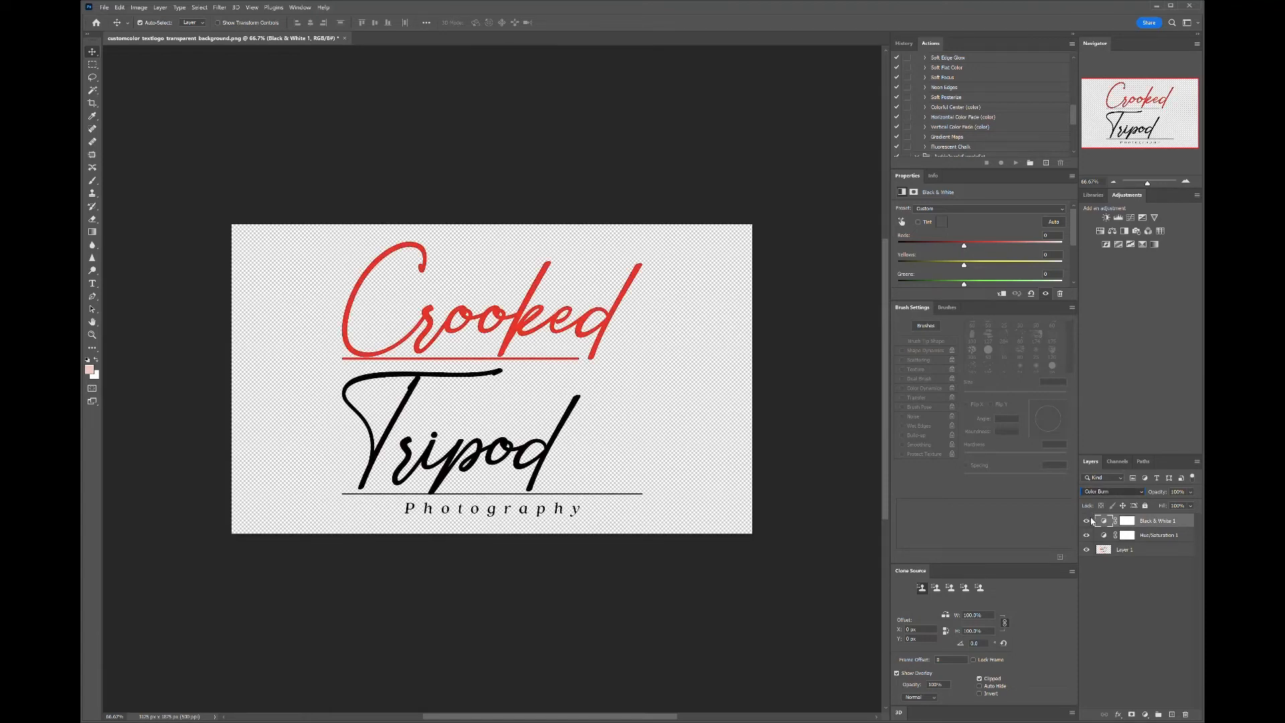
scroll(1093, 521, down, 6)
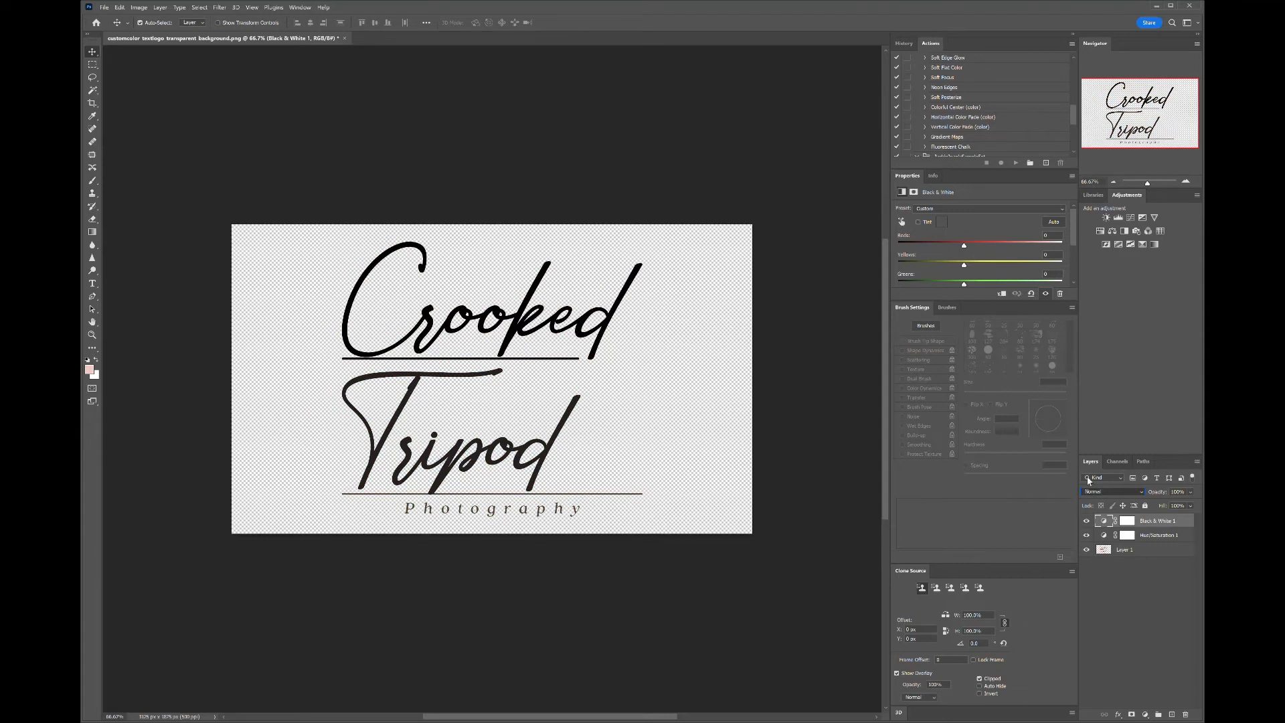
- Lower the Black & White adjustment layer's fill so the logo's color shows through again
click(1160, 405)
mouse_move(1195, 504)
mouse_down()
mouse_move(1151, 508)
mouse_move(1170, 511)
mouse_up()
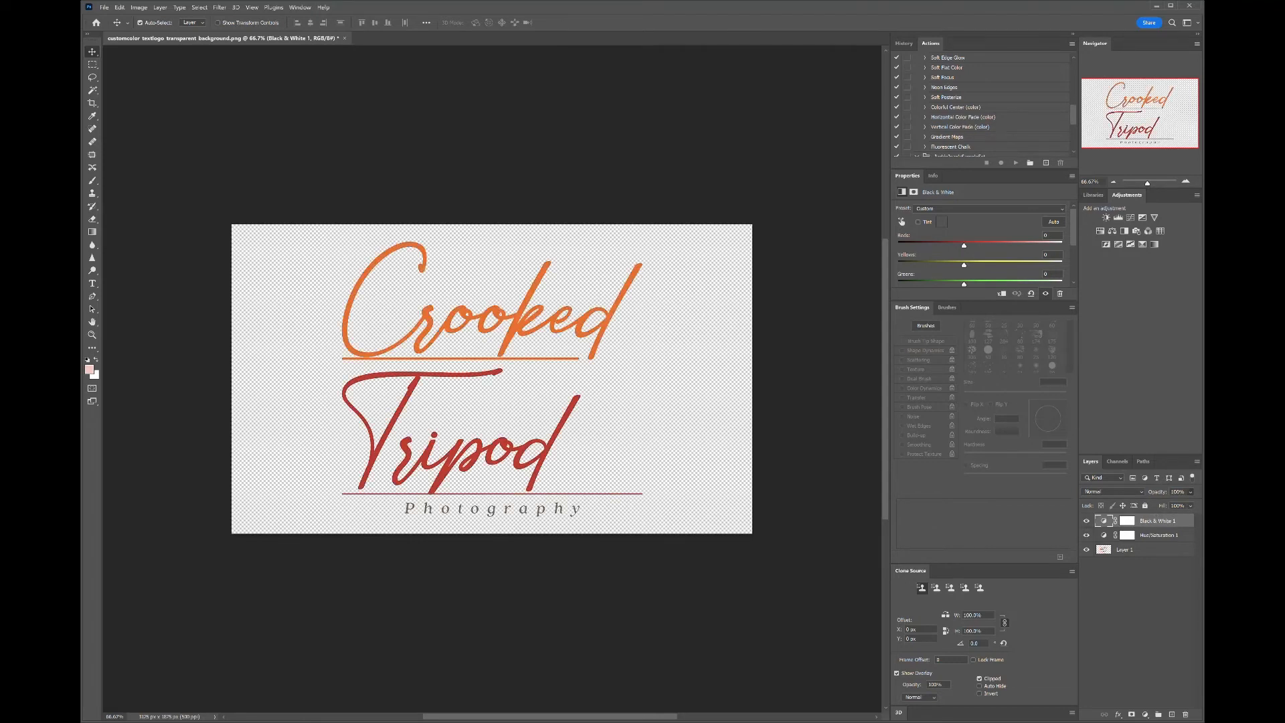
click(1191, 506)
drag(1194, 516, 1148, 526)
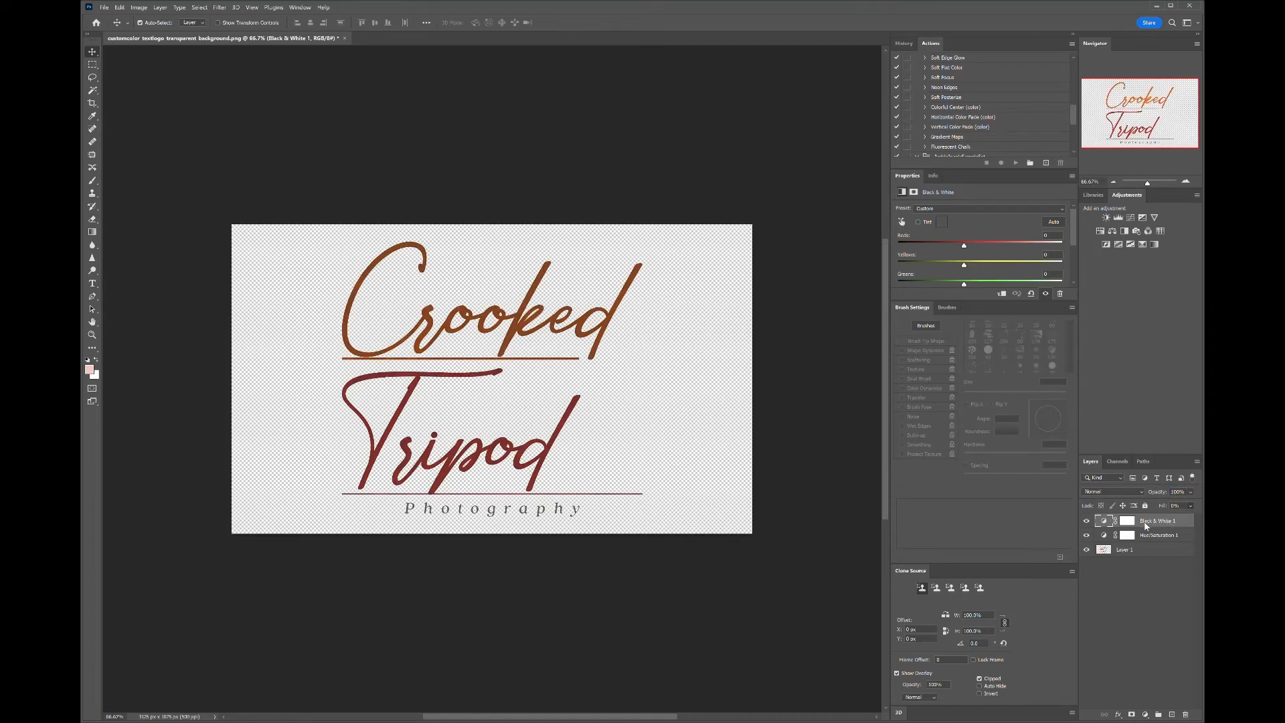
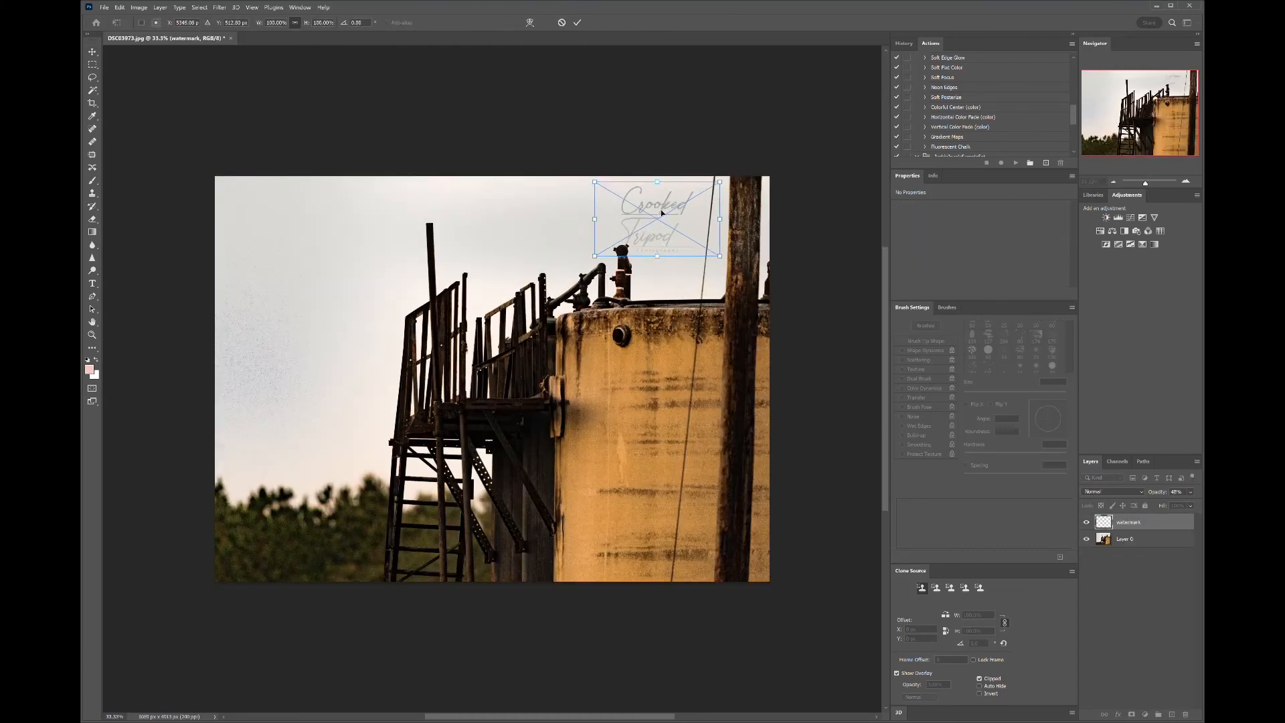
- Move the watermark to the photo's top-left corner and raise its layer opacity to 100%
drag(610, 221, 284, 219)
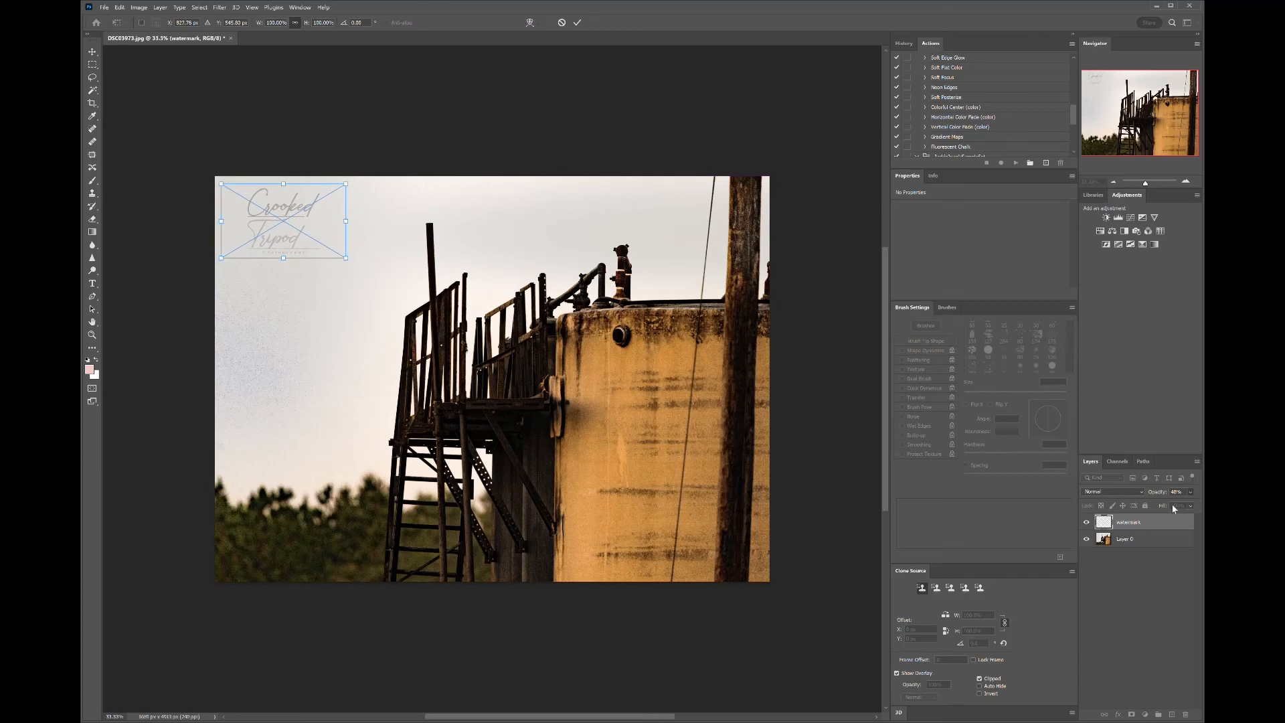
drag(1172, 505, 1160, 512)
drag(1163, 501, 1205, 505)
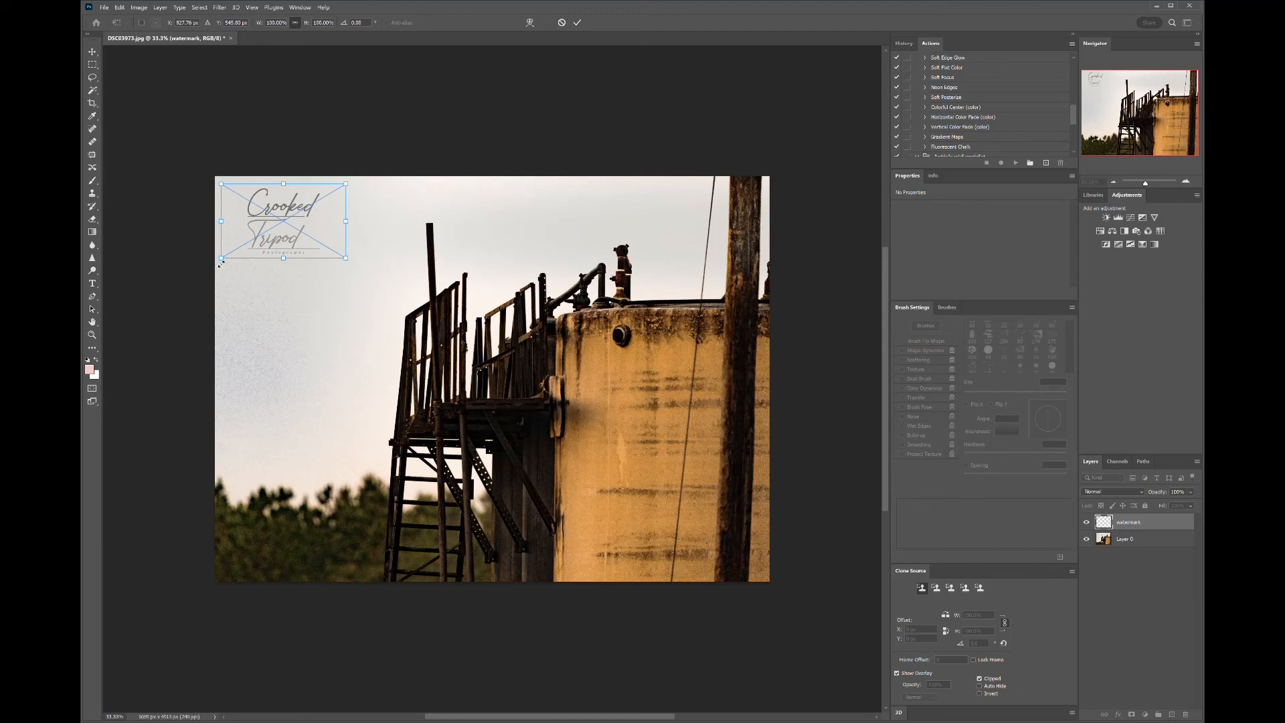
- Reposition the watermark into the photo's bottom-left corner
drag(288, 217, 295, 541)
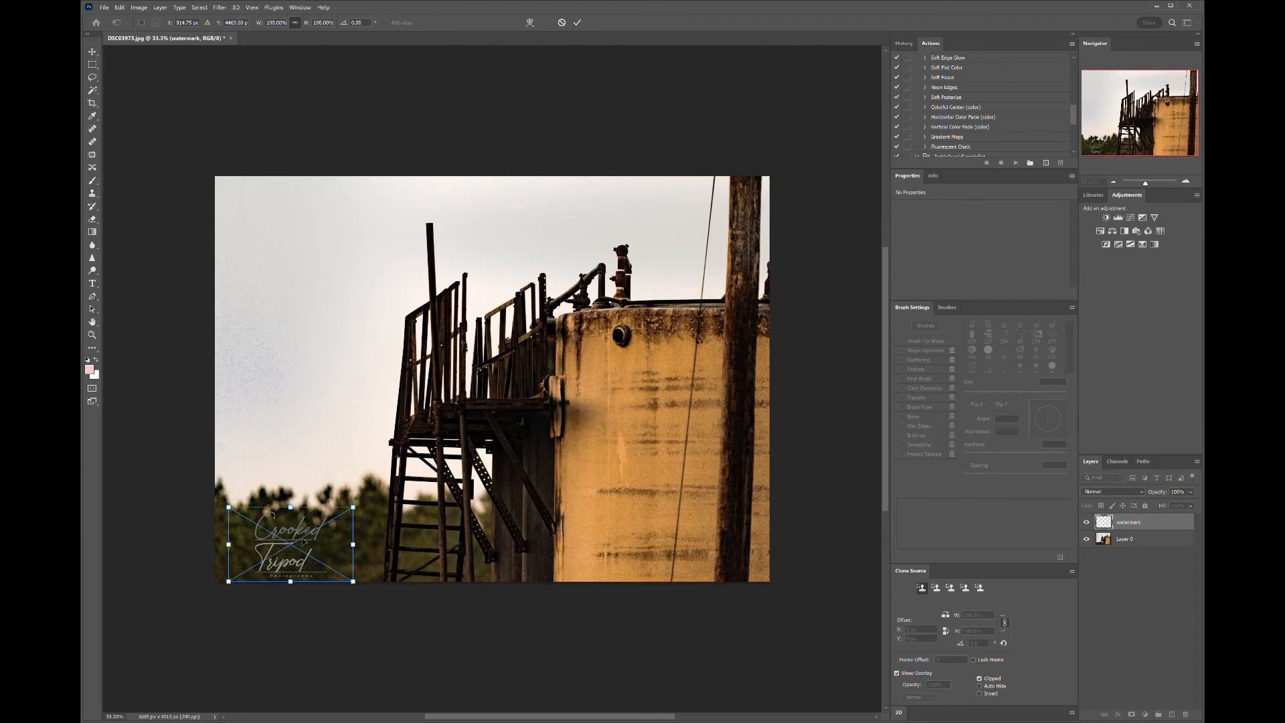
mouse_move(291, 547)
mouse_down()
mouse_move(703, 543)
mouse_move(669, 409)
mouse_move(639, 392)
mouse_move(648, 226)
mouse_move(665, 217)
mouse_move(450, 526)
mouse_move(488, 504)
mouse_move(473, 528)
mouse_move(286, 546)
mouse_up()
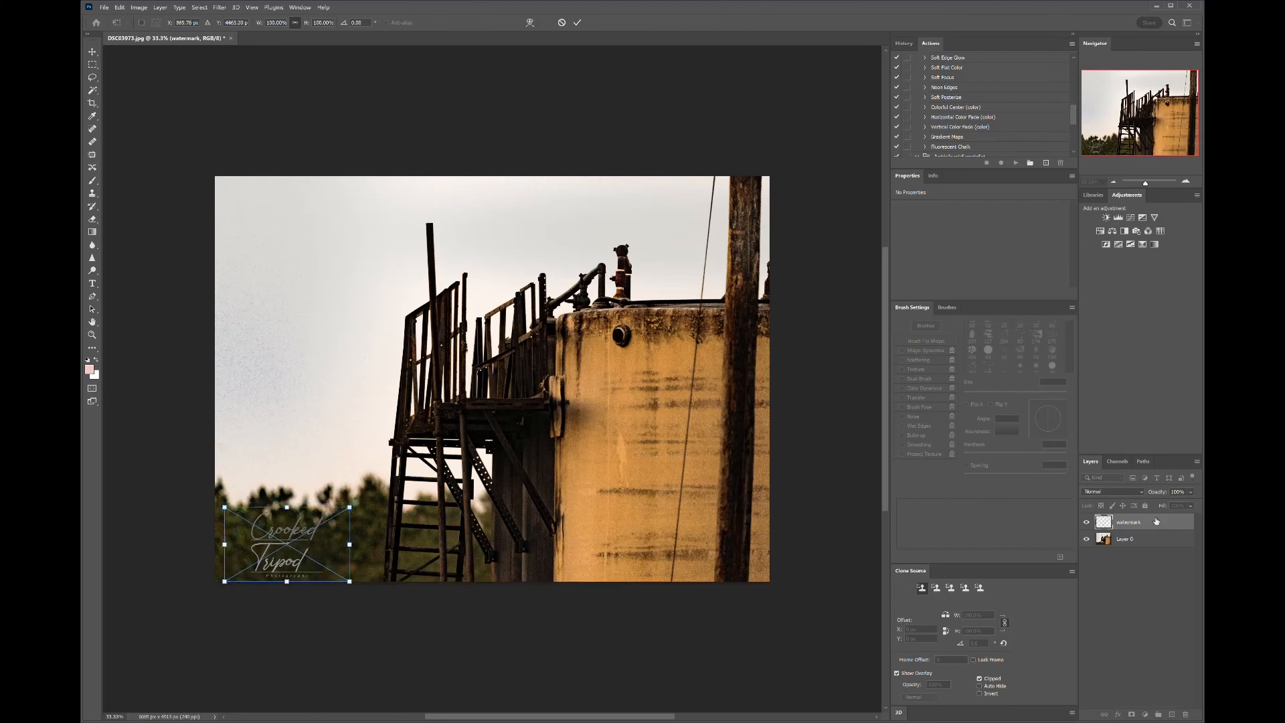
- Lower the watermark layer's opacity to 18% and commit the transform
drag(1203, 505, 1166, 511)
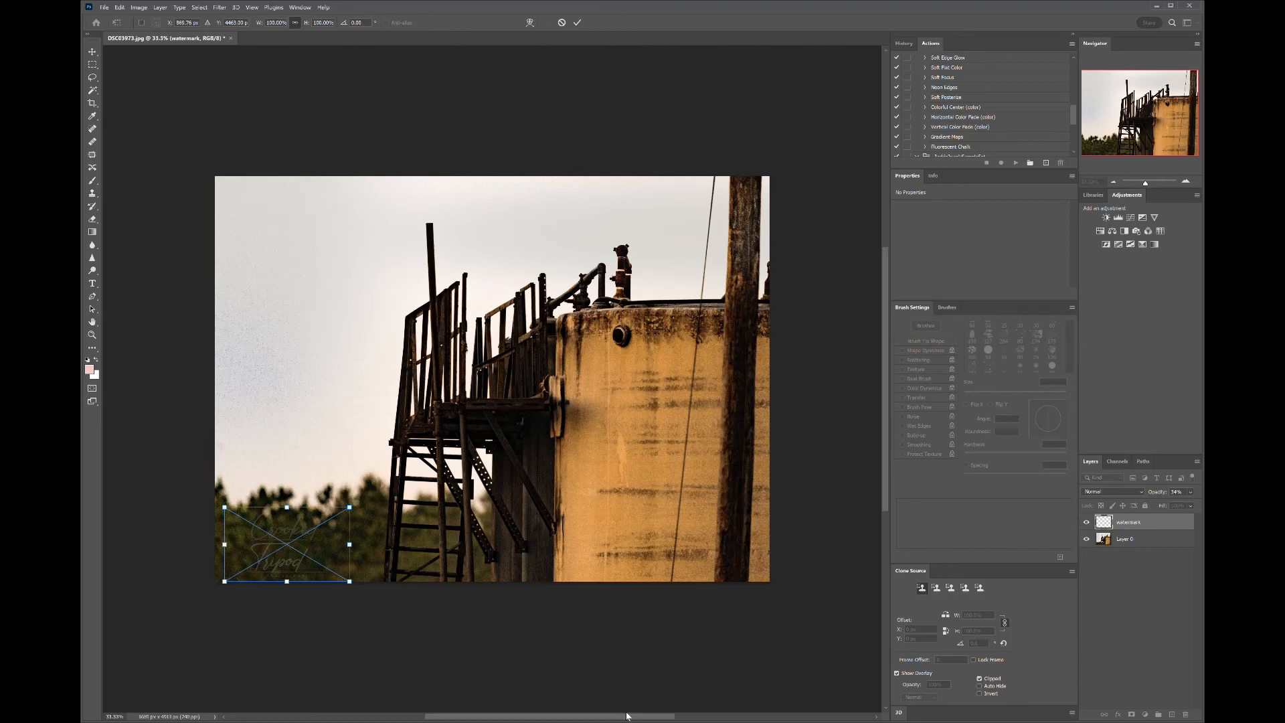
click(1122, 620)
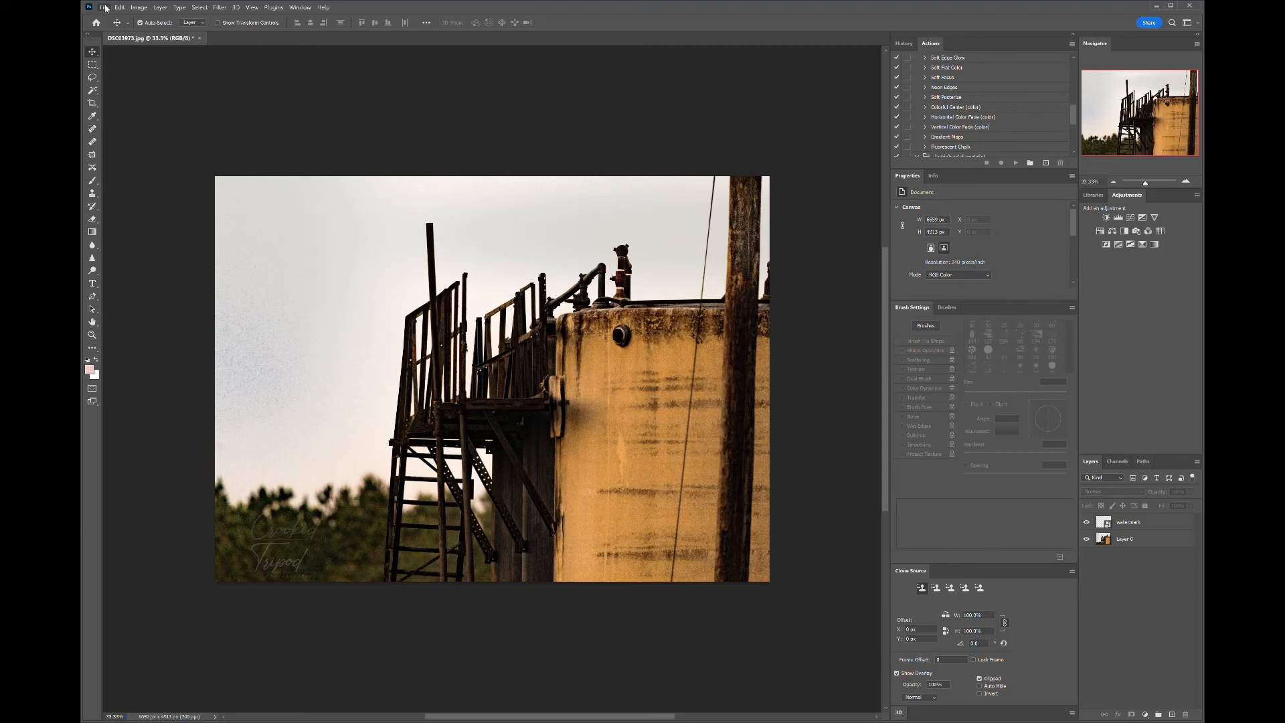
- Close the watermarked photo document
click(143, 132)
key(ctrl+w)
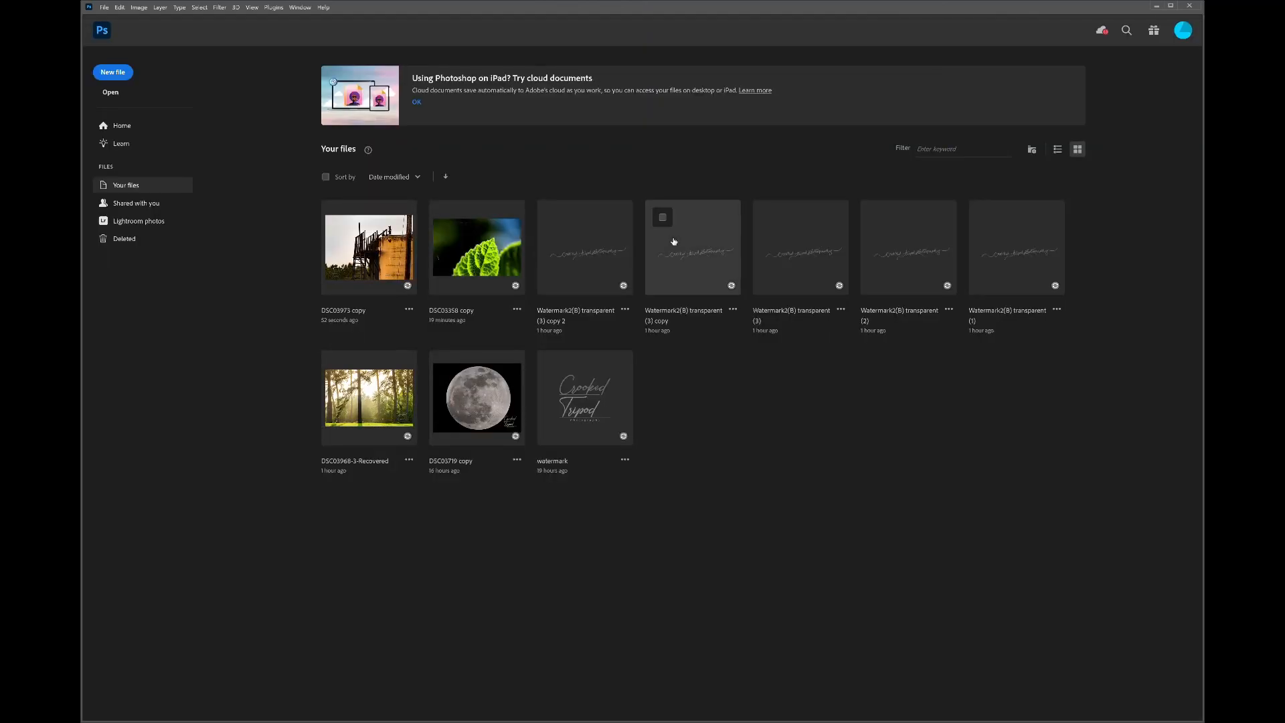